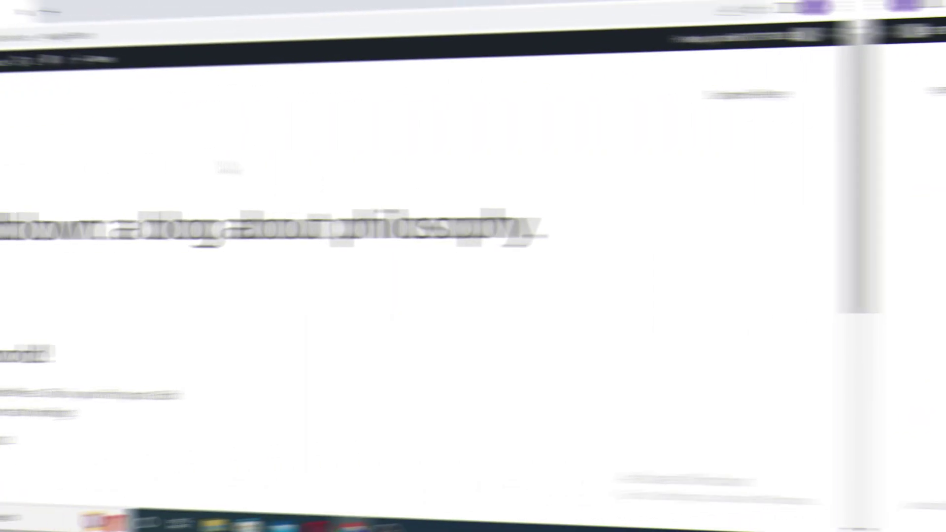
# Look over the website's front page and open its WordPress dashboard.
pyautogui.scroll(-6, 451, 188)
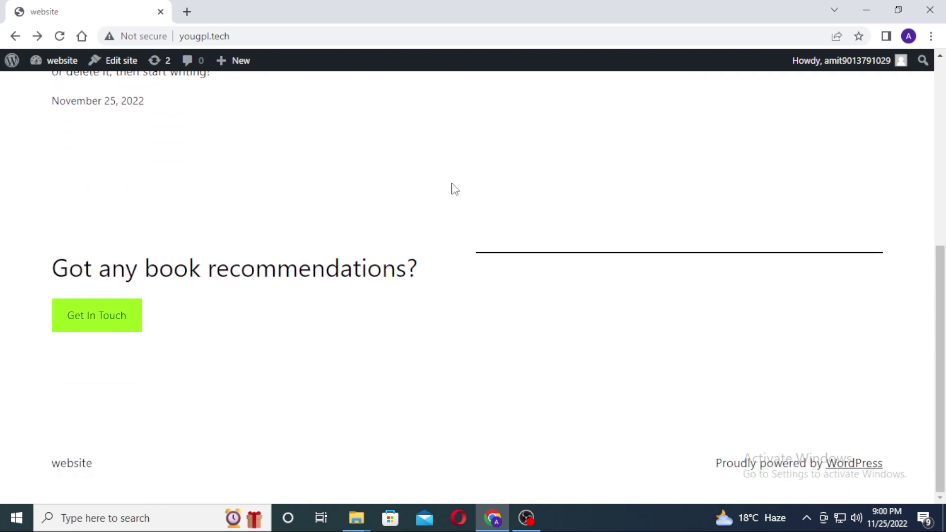
pyautogui.scroll(5, 458, 209)
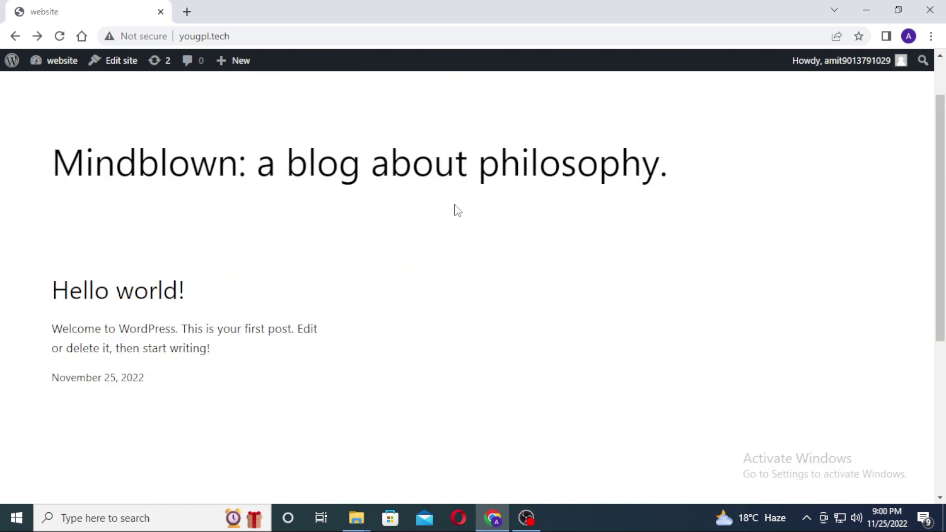
pyautogui.moveTo(58, 61)
pyautogui.click(68, 86)
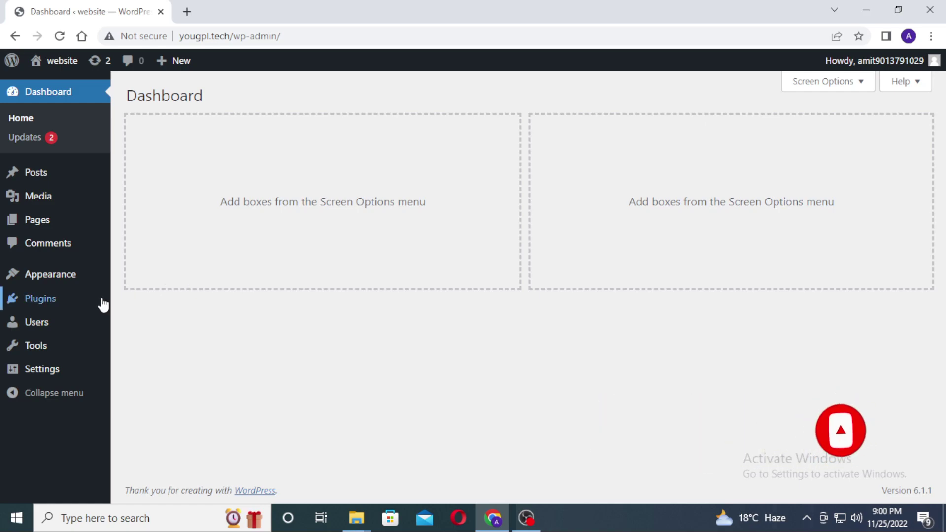
# Open the upload form for adding a new theme from a .zip file.
pyautogui.moveTo(103, 300)
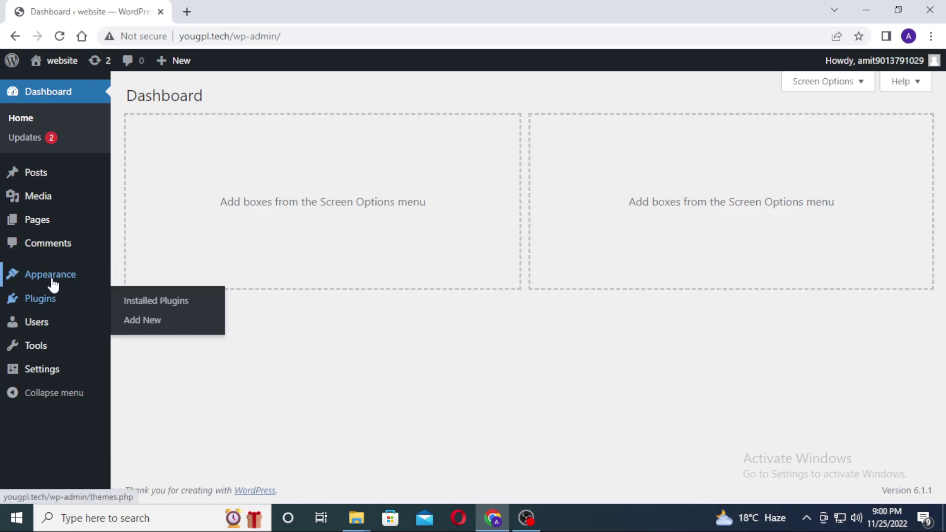
pyautogui.moveTo(24, 278)
pyautogui.click(131, 279)
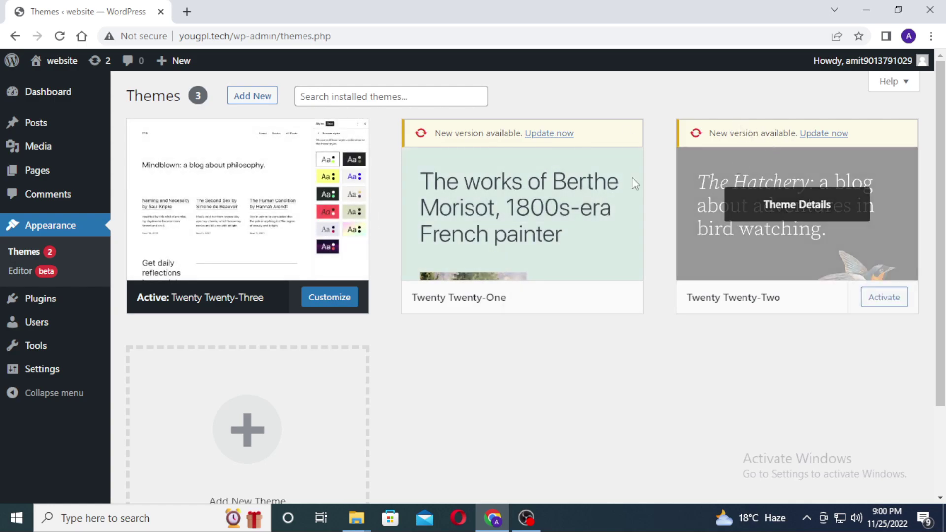
pyautogui.click(253, 98)
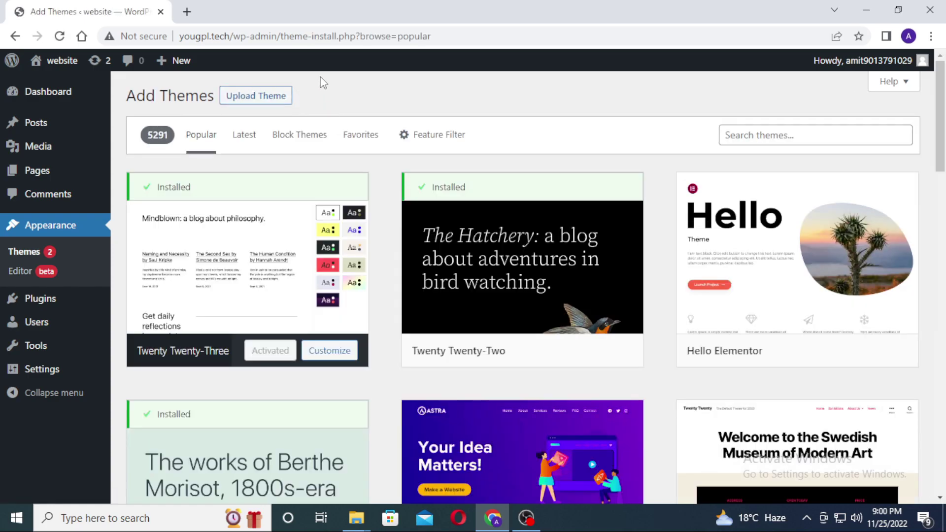
pyautogui.click(242, 99)
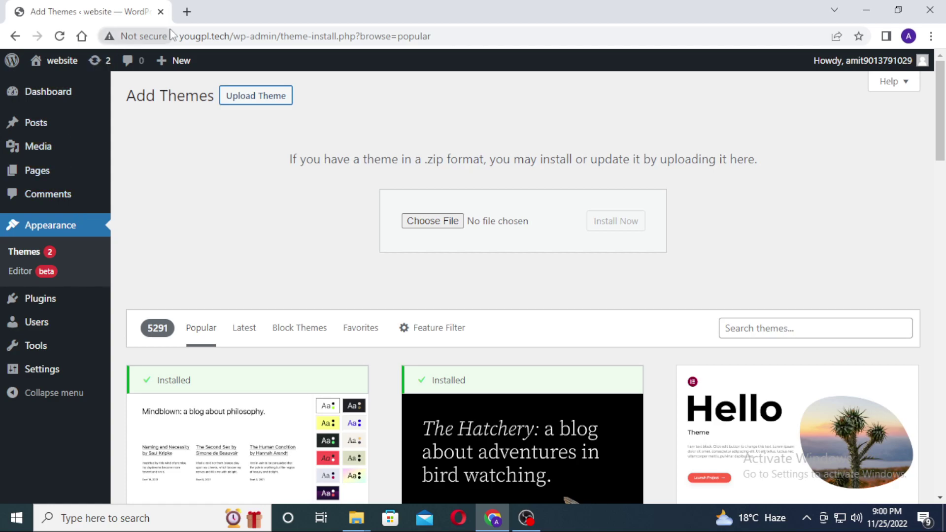
# Search the web for "makaz" in a new browser tab and open the makaz.in site.
pyautogui.click(187, 11)
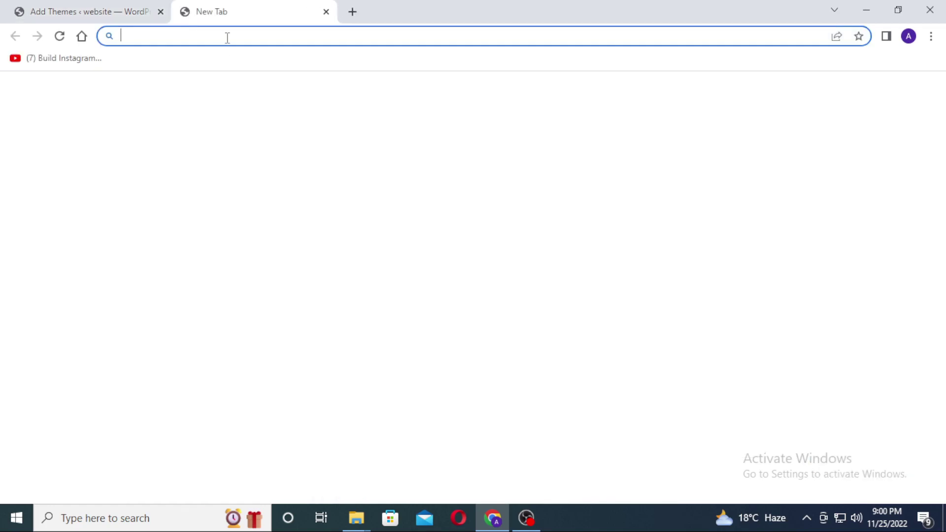
pyautogui.write('makaz')
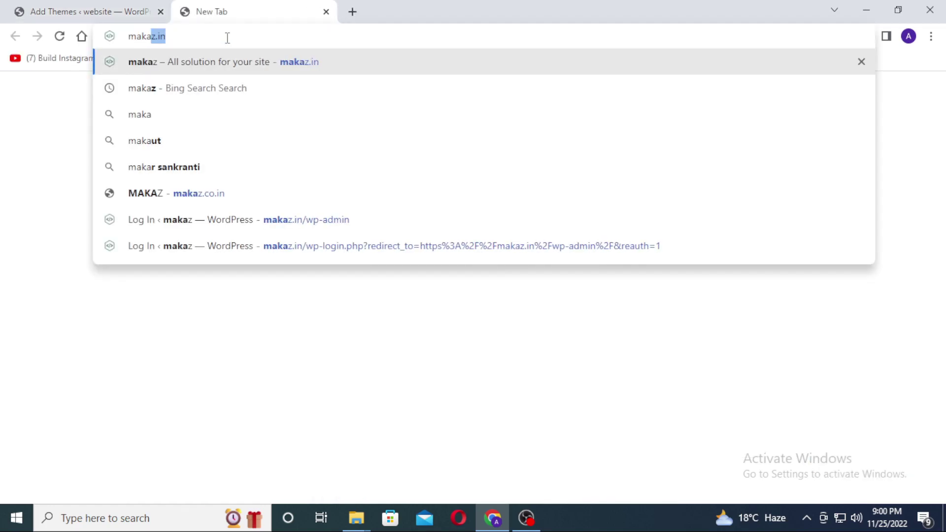
pyautogui.press('Return')
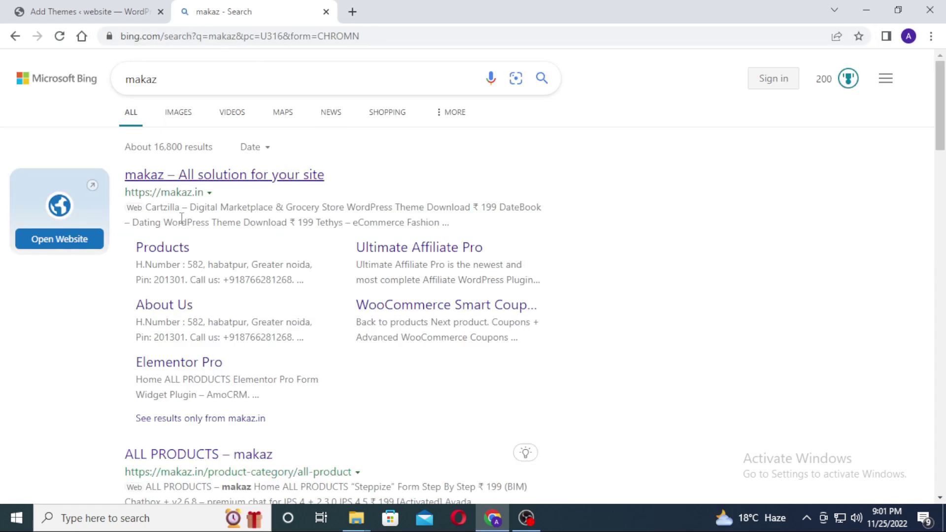
pyautogui.click(198, 181)
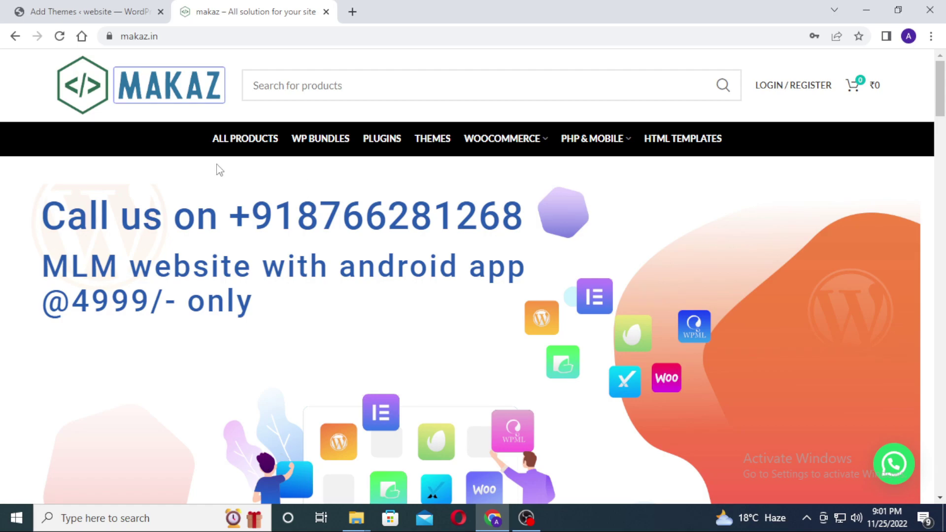
# Examine the introduction and the top selling themes and plugins on the makaz.in home page.
pyautogui.scroll(-8, 342, 224)
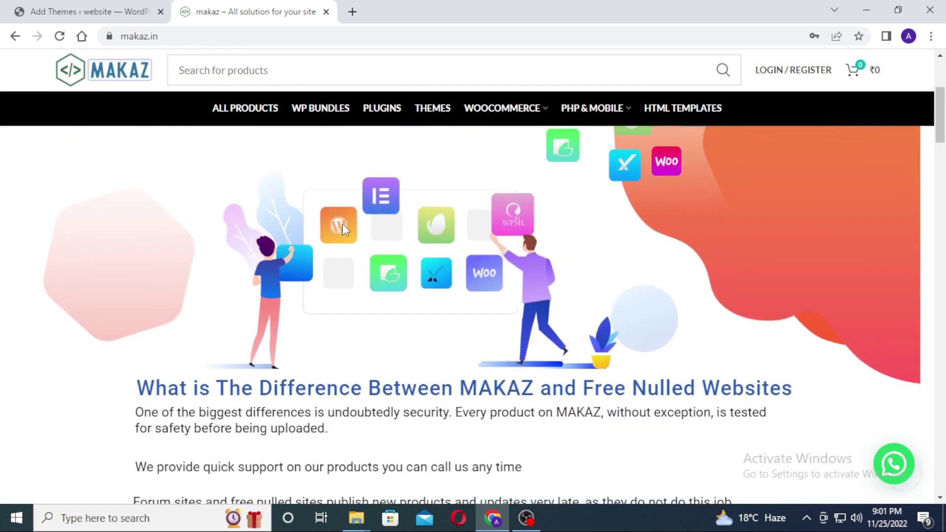
pyautogui.scroll(-4, 383, 294)
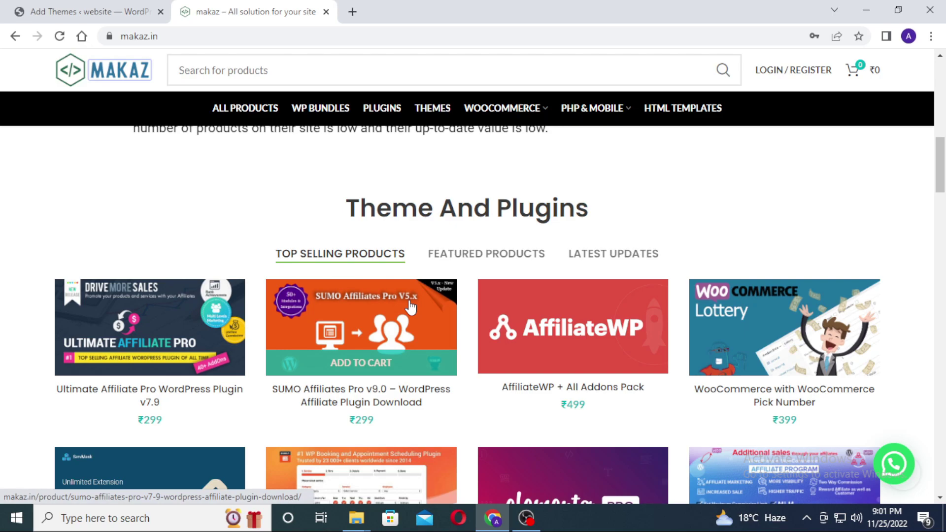
pyautogui.scroll(-5, 410, 307)
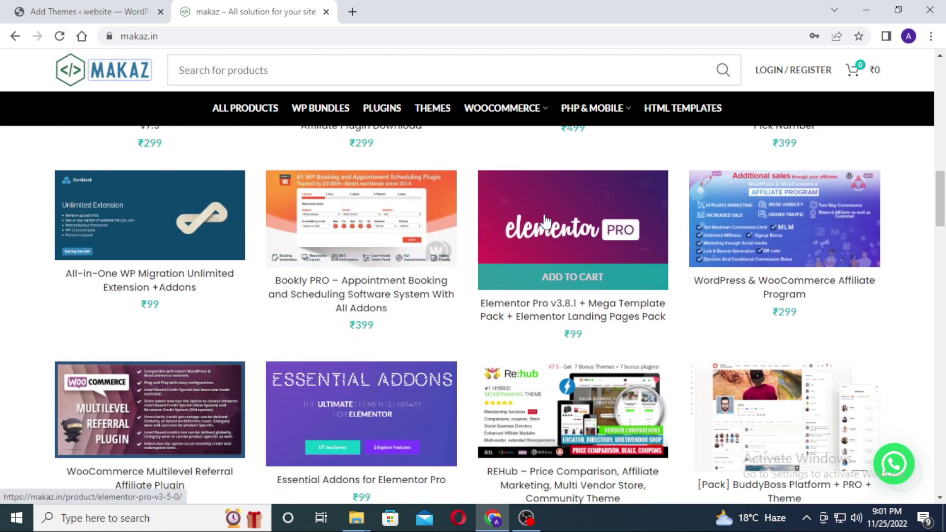
pyautogui.scroll(-3, 283, 290)
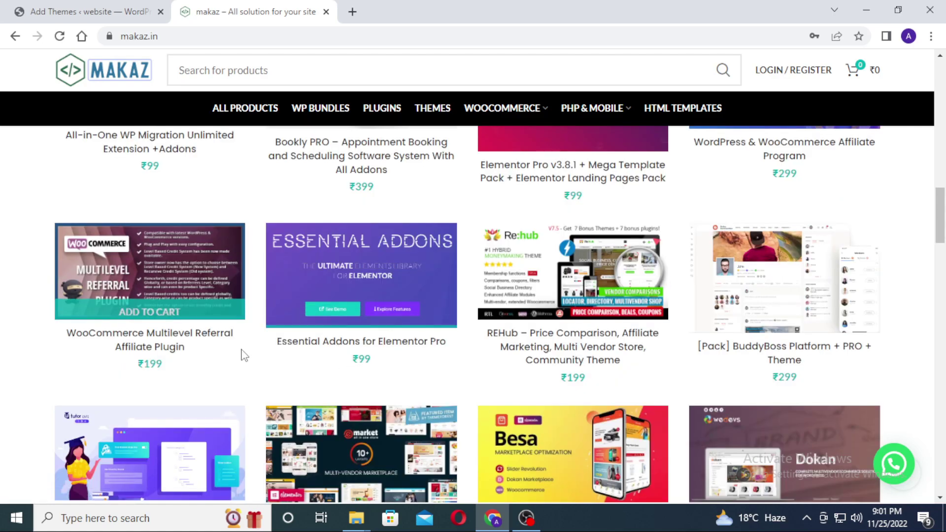
pyautogui.scroll(-4, 357, 310)
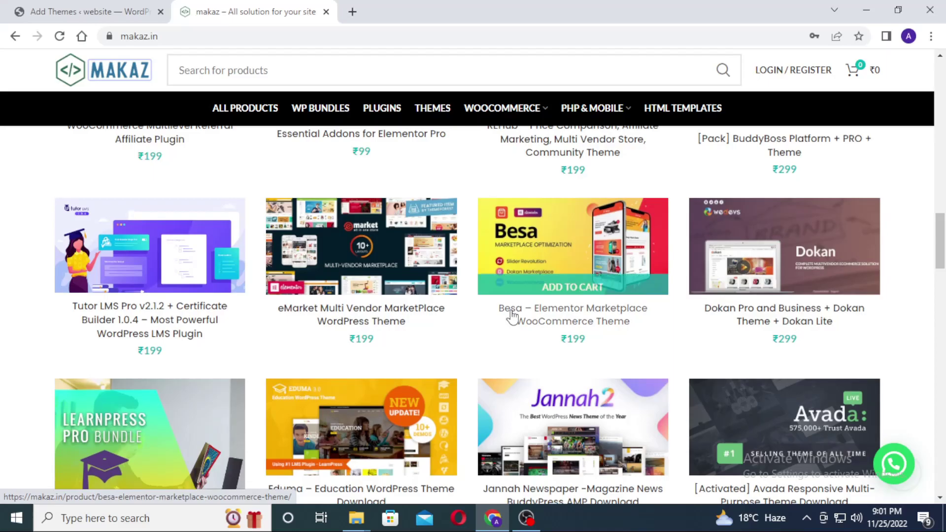
pyautogui.scroll(14, 357, 301)
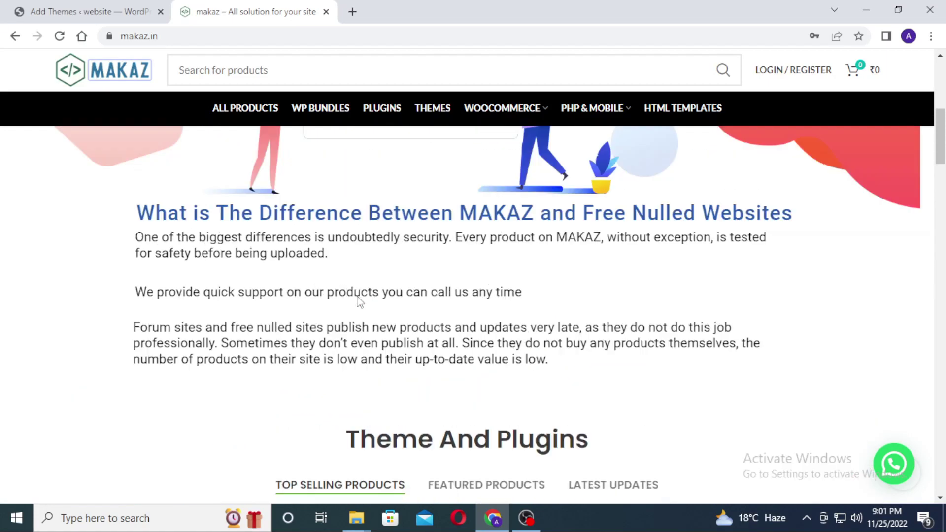
pyautogui.scroll(4, 374, 320)
pyautogui.scroll(6, 375, 320)
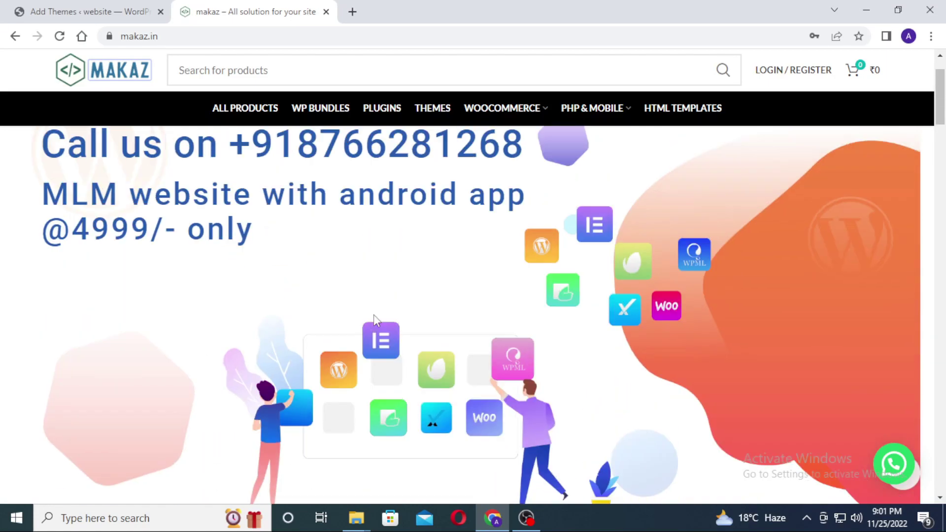
pyautogui.scroll(2, 375, 320)
# Search the store for "ecad", open the eCademy – Elementor LMS & Online Courses Theme product and check its price.
pyautogui.click(291, 80)
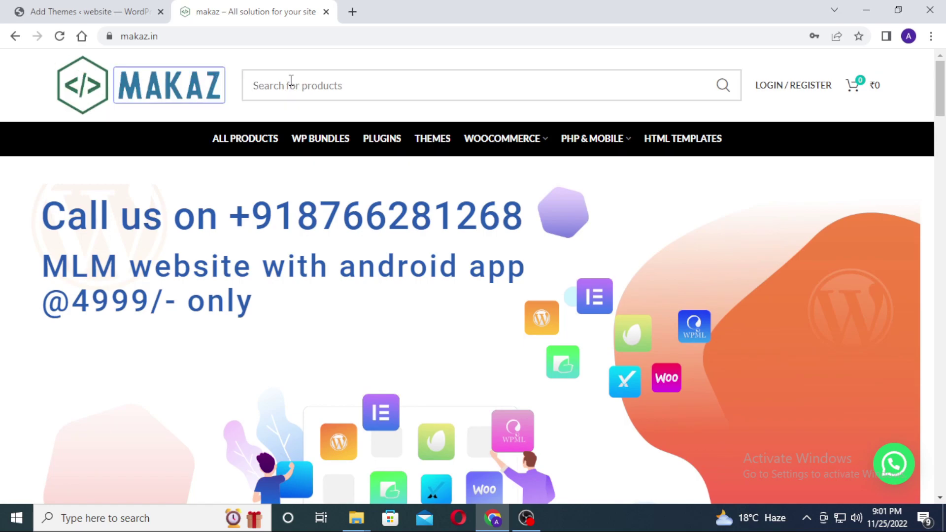
pyautogui.write('ecad')
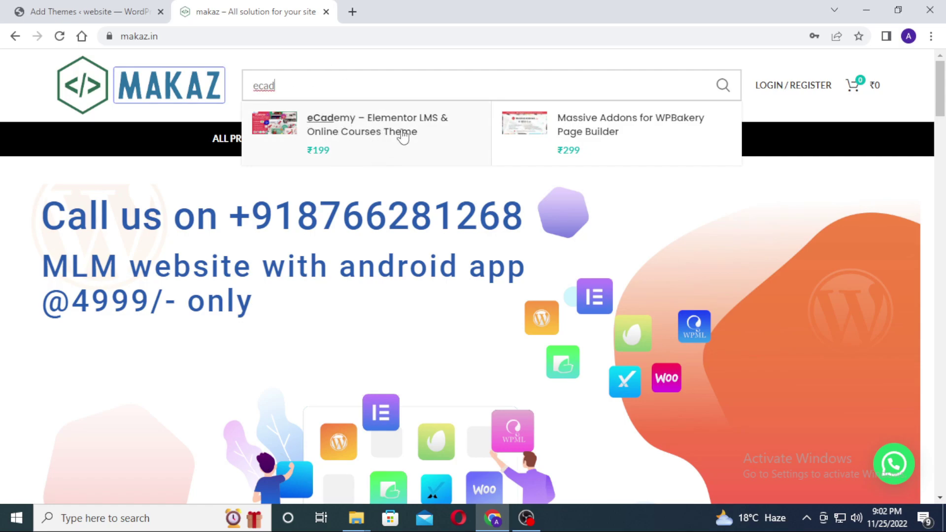
pyautogui.click(370, 132)
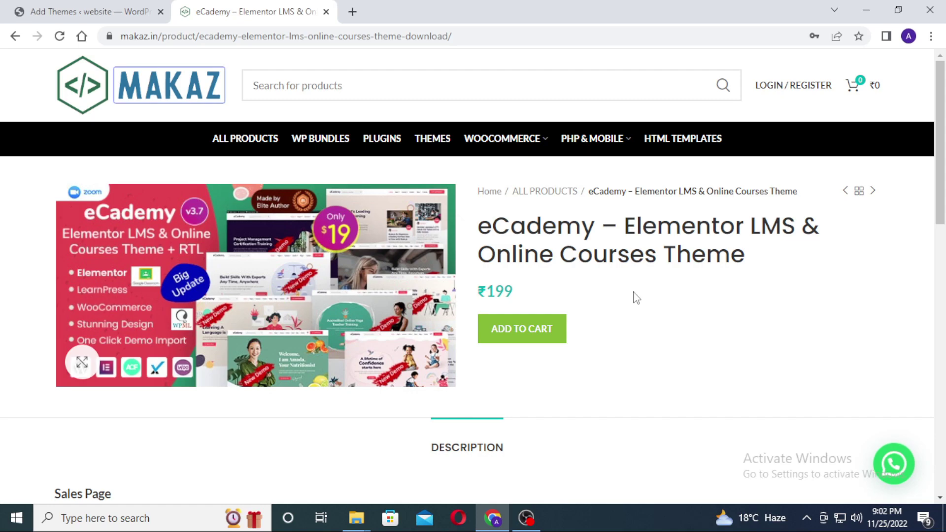
pyautogui.moveTo(468, 302); pyautogui.dragTo(536, 291)
pyautogui.click(536, 291)
# Return to the WordPress theme upload and extract the ecademy-v5.4-kj9o7p archive from within the file chooser.
pyautogui.click(96, 14)
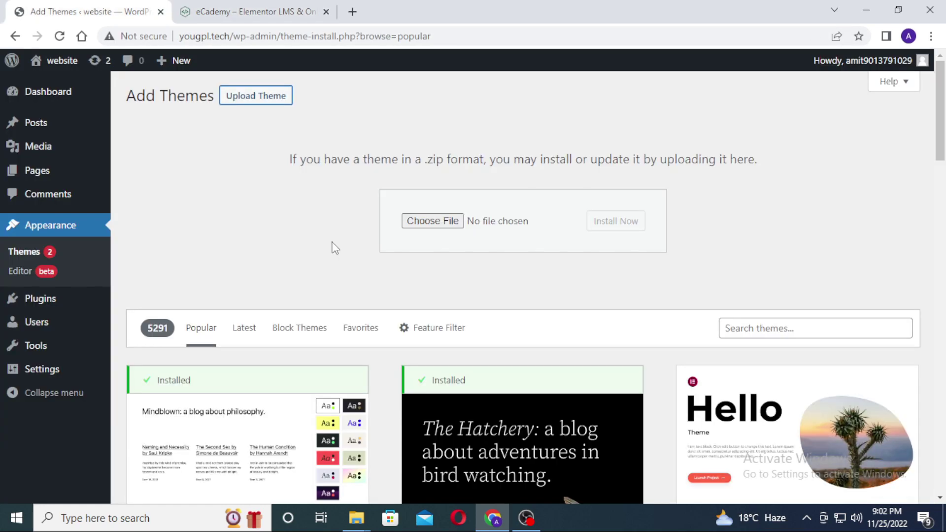
pyautogui.click(432, 222)
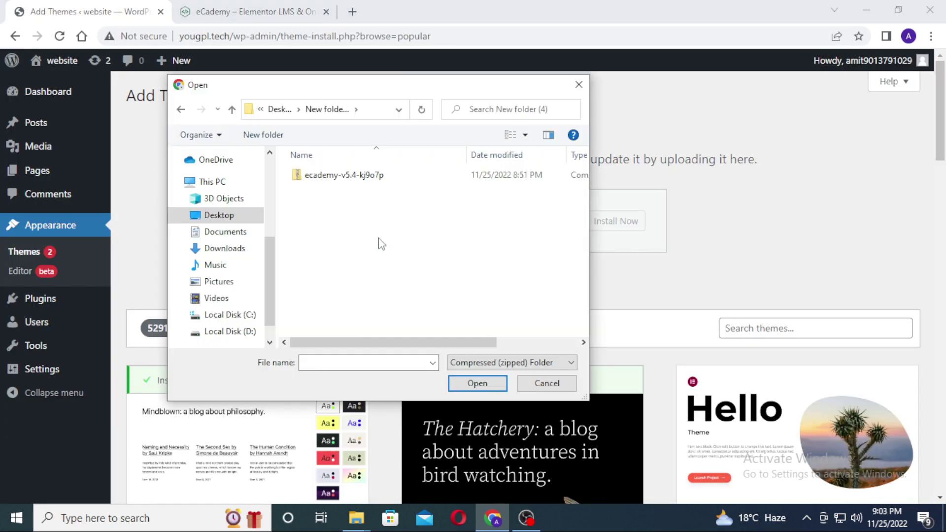
pyautogui.rightClick(347, 175)
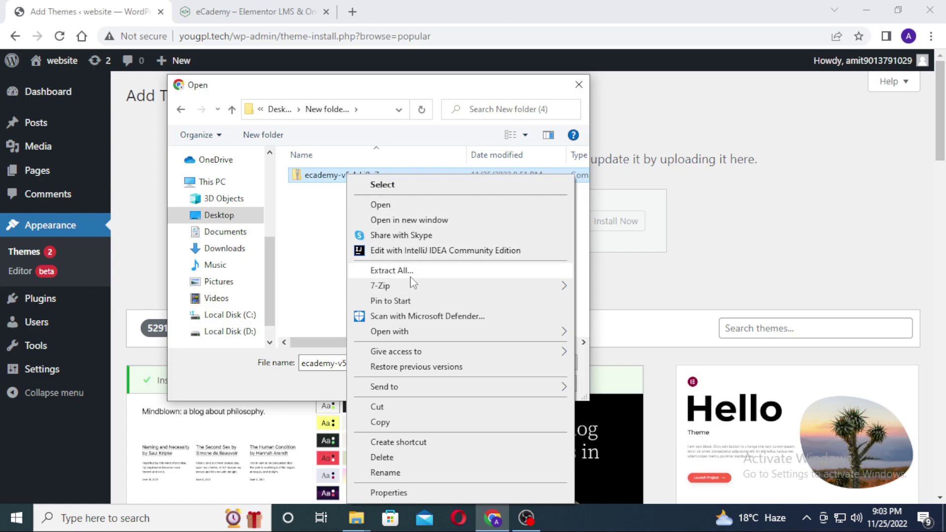
pyautogui.click(415, 272)
pyautogui.click(597, 394)
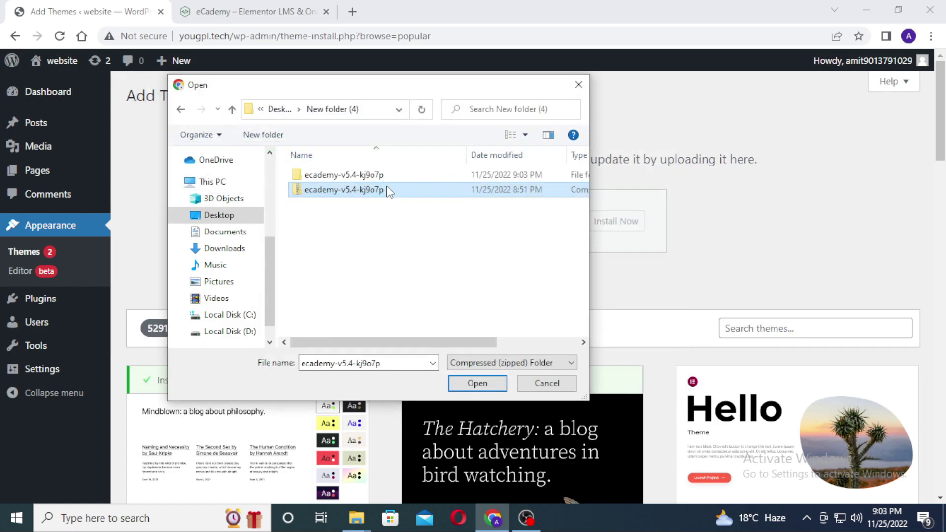
# Install the theme from ecademy.zip in the extracted folder and activate it.
pyautogui.doubleClick(354, 176)
pyautogui.doubleClick(367, 176)
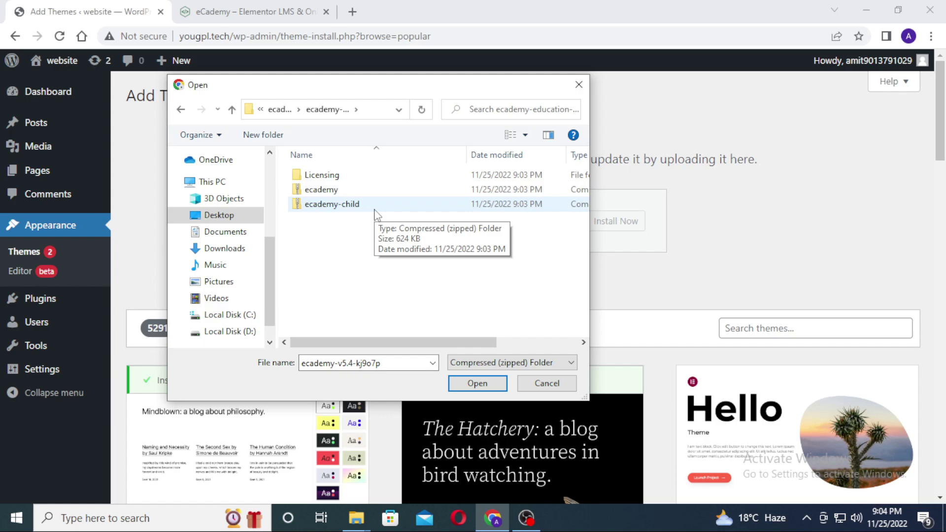
pyautogui.click(353, 191)
pyautogui.click(493, 386)
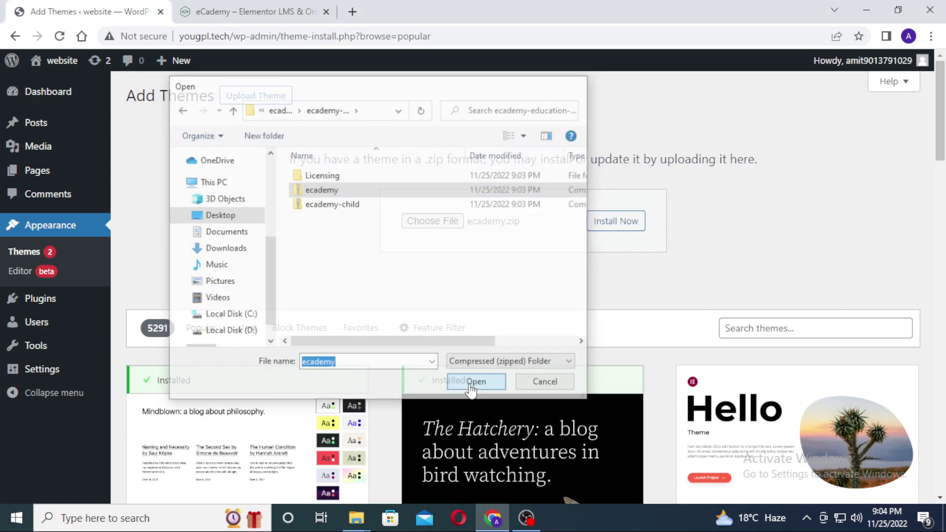
pyautogui.click(609, 223)
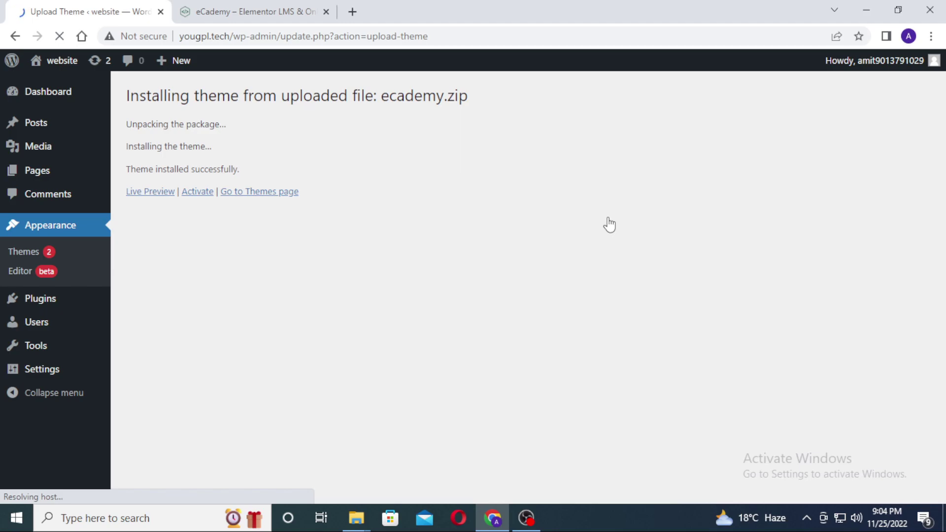
pyautogui.click(200, 192)
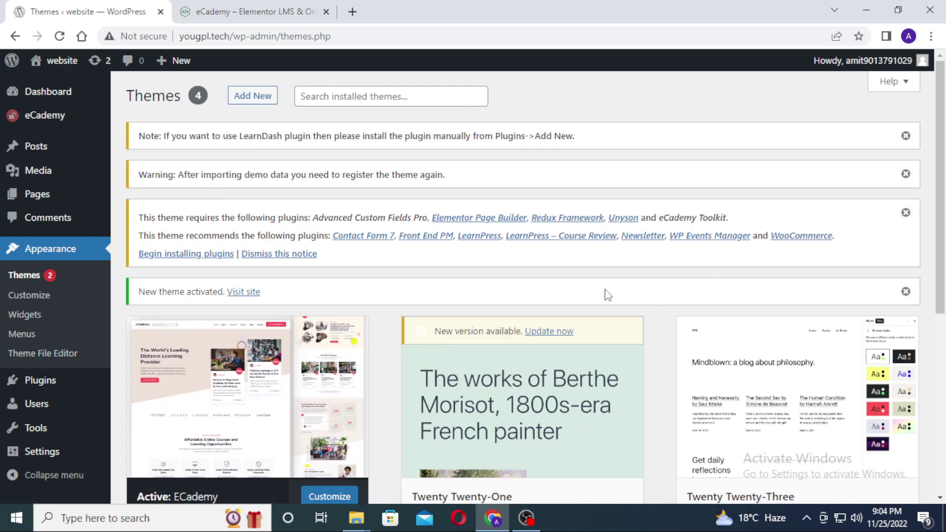
# Open the eCademy plugin installation page and examine the LMS plugin choices and the list of required plugins.
pyautogui.scroll(-3, 376, 274)
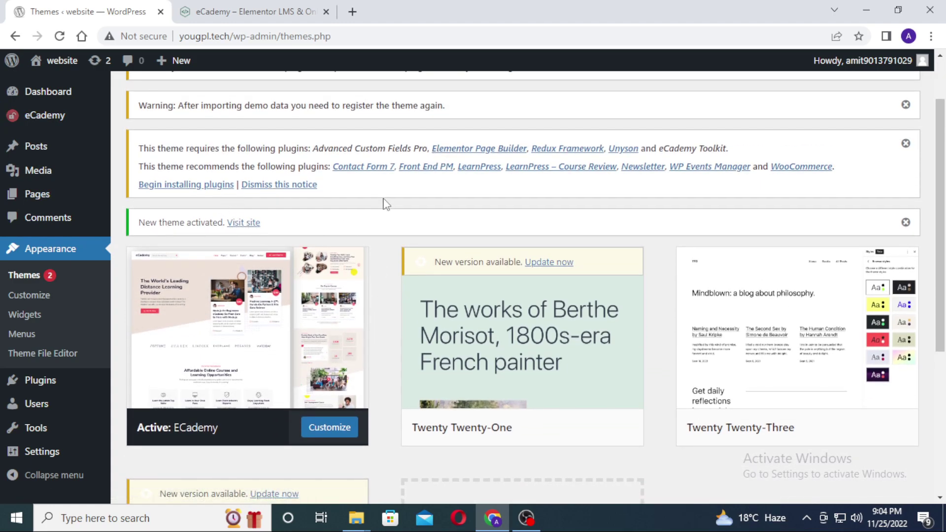
pyautogui.click(189, 186)
pyautogui.scroll(-3, 394, 233)
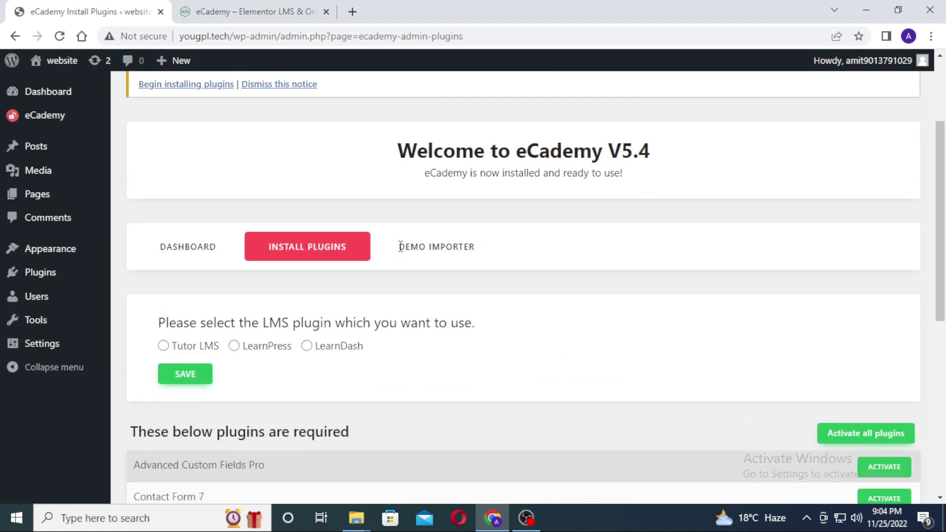
pyautogui.scroll(3, 370, 268)
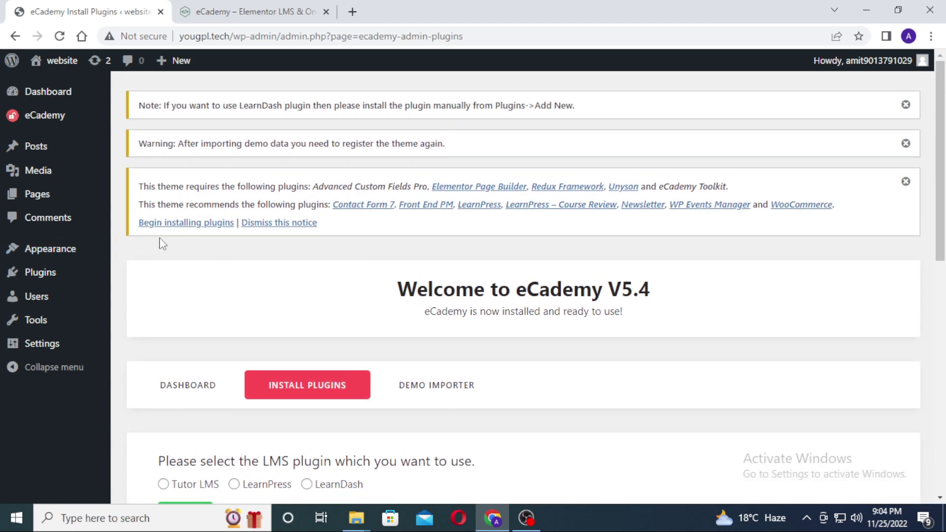
pyautogui.scroll(-4, 444, 254)
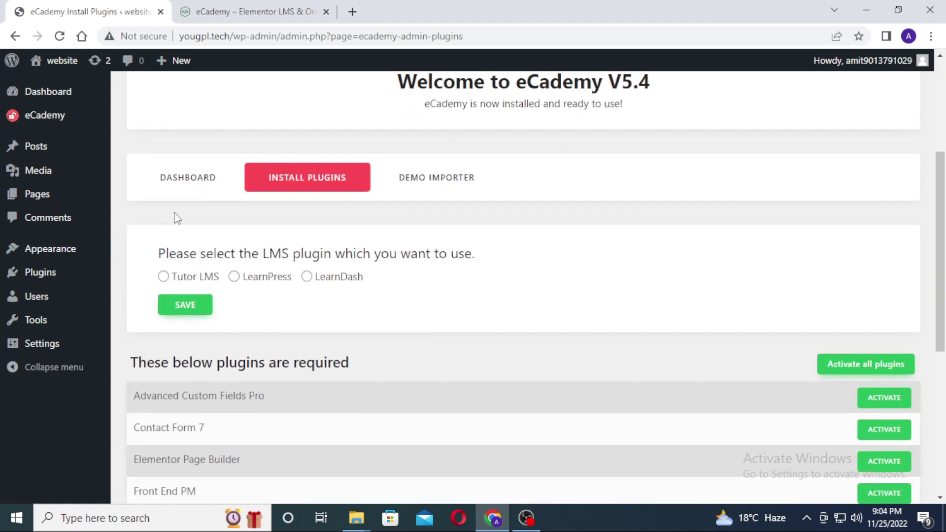
pyautogui.scroll(-1, 328, 271)
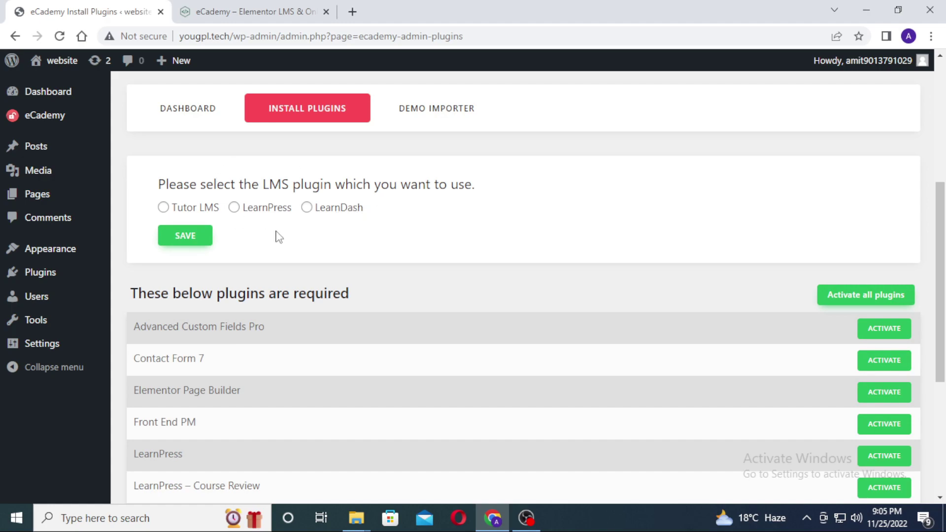
pyautogui.scroll(-1, 598, 395)
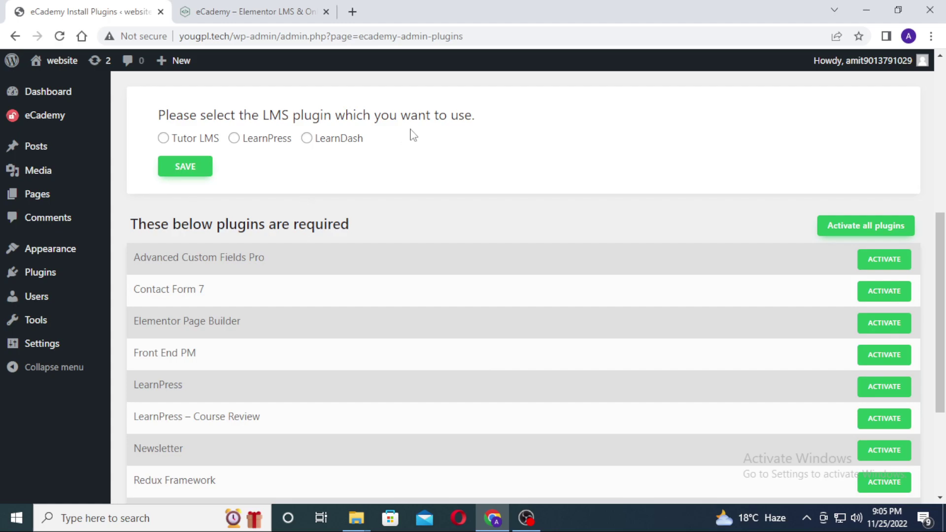
# Choose Tutor LMS as the LMS plugin for the theme and save the choice.
pyautogui.scroll(1, 352, 173)
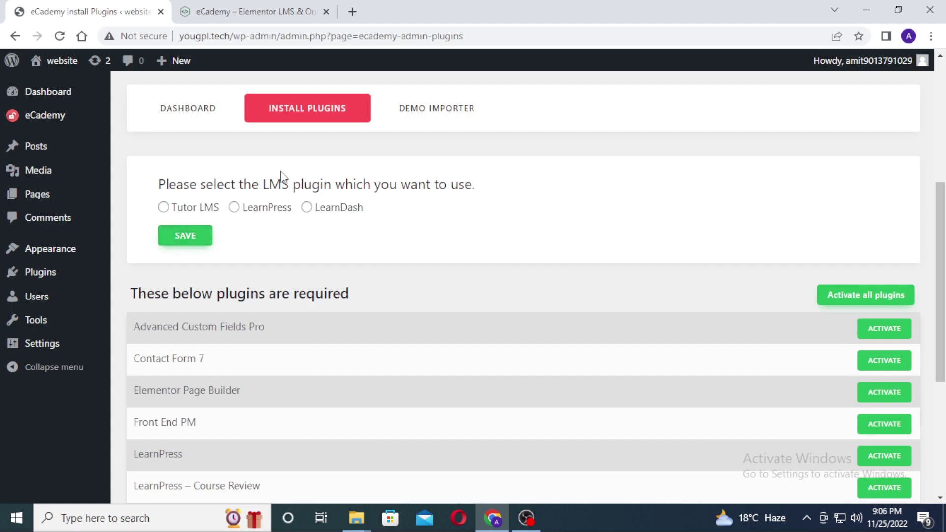
pyautogui.click(183, 211)
pyautogui.click(183, 239)
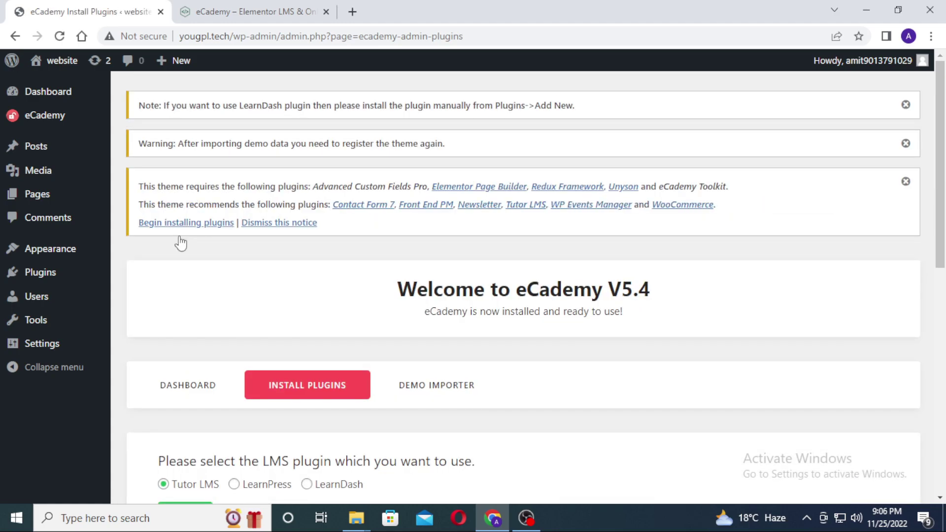
# Activate all of the theme's required plugins at once.
pyautogui.scroll(-7, 400, 249)
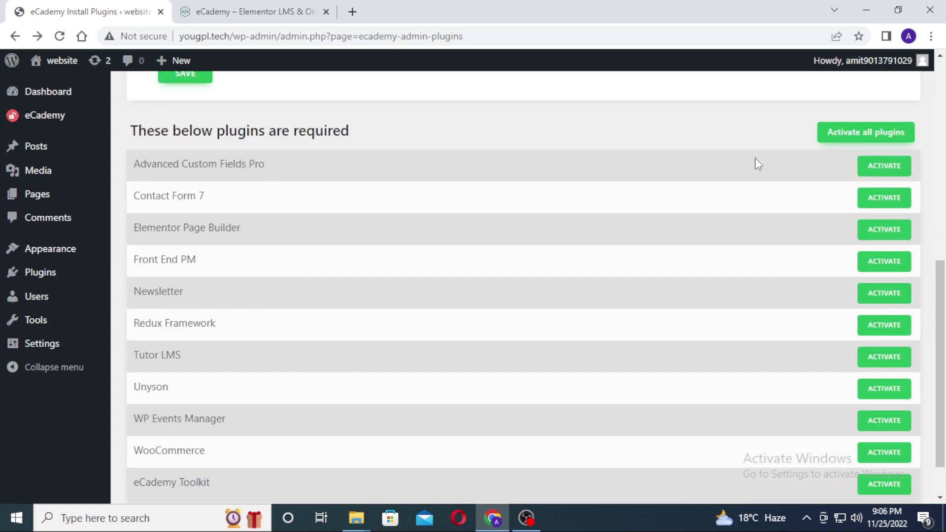
pyautogui.scroll(1, 798, 160)
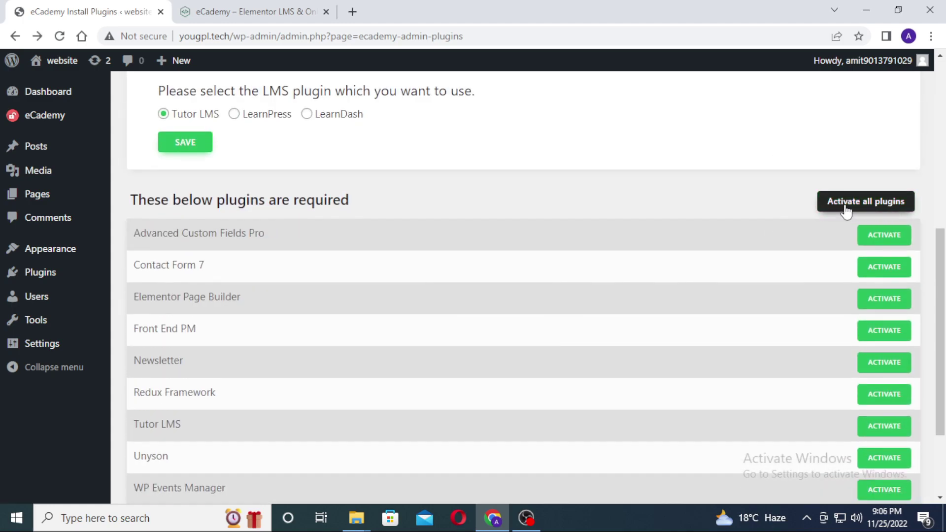
pyautogui.click(882, 206)
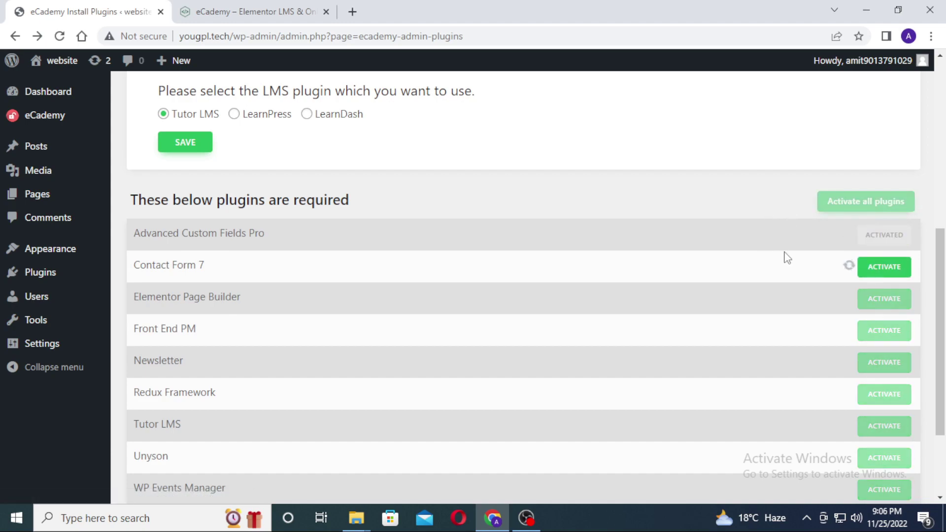
# Follow the activation progress through the required plugins list, from Advanced Custom Fields Pro to eCademy Toolkit.
pyautogui.scroll(-1, 712, 269)
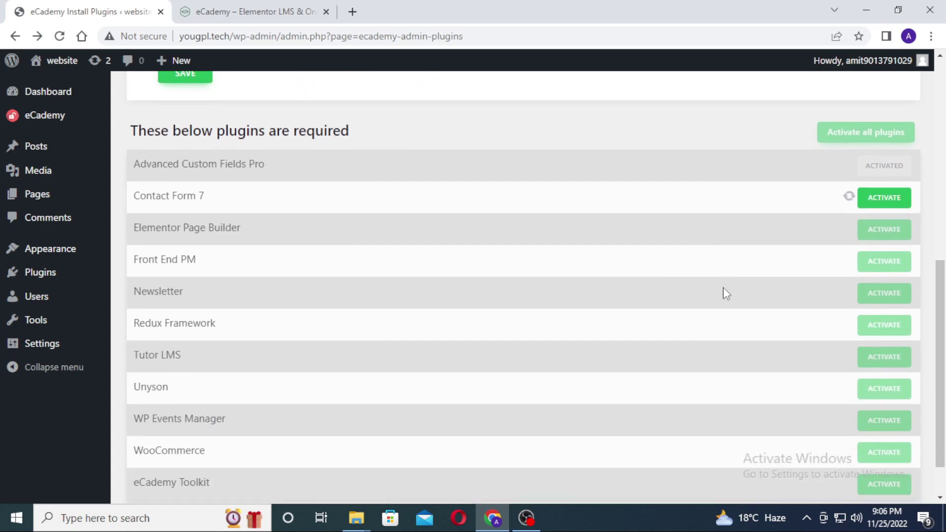
pyautogui.scroll(-1, 723, 291)
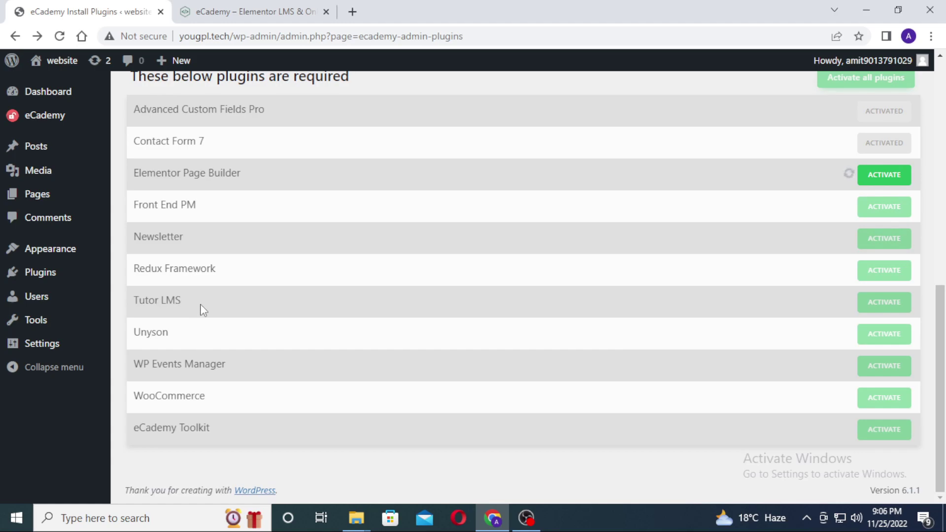
pyautogui.scroll(3, 545, 306)
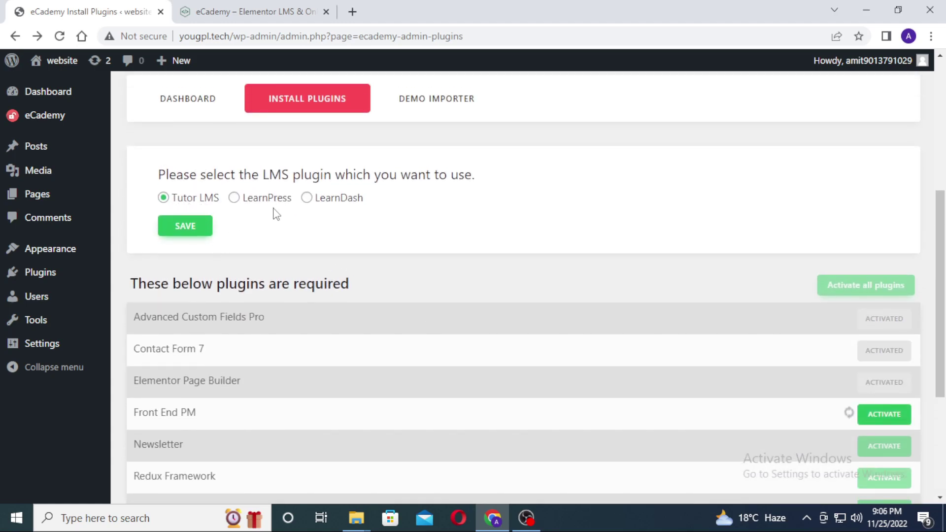
pyautogui.scroll(-3, 302, 218)
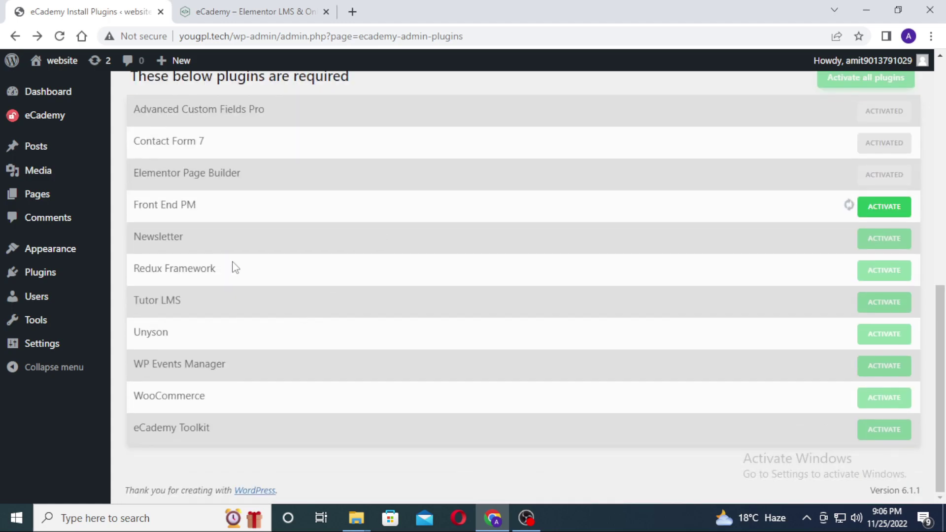
pyautogui.scroll(3, 265, 260)
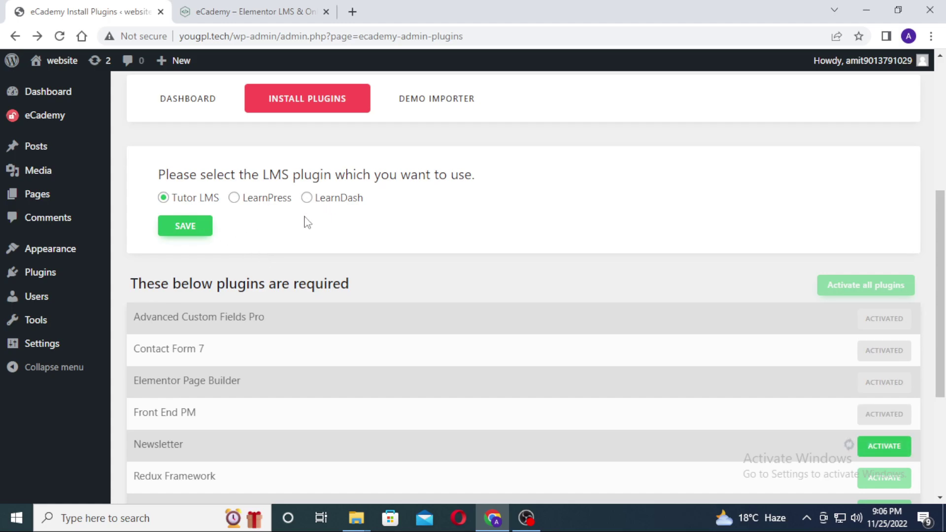
pyautogui.scroll(-1, 374, 223)
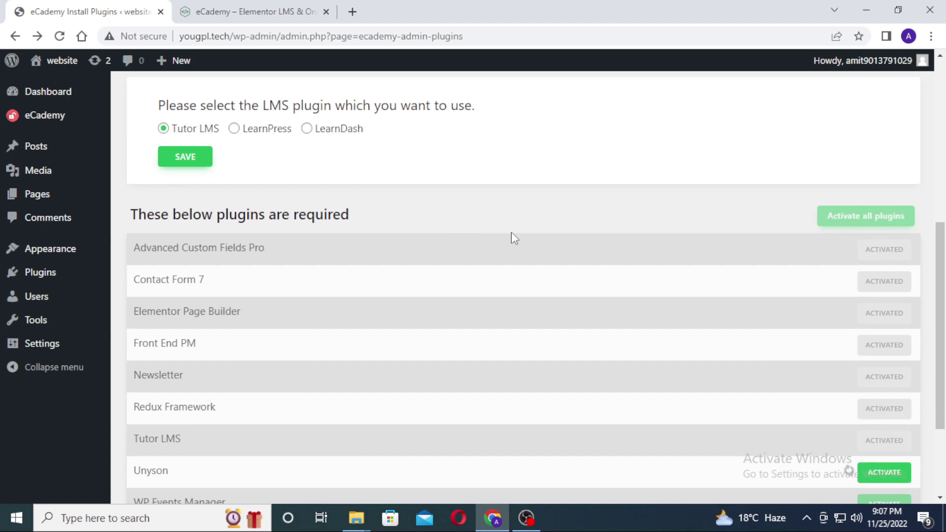
pyautogui.scroll(-2, 514, 238)
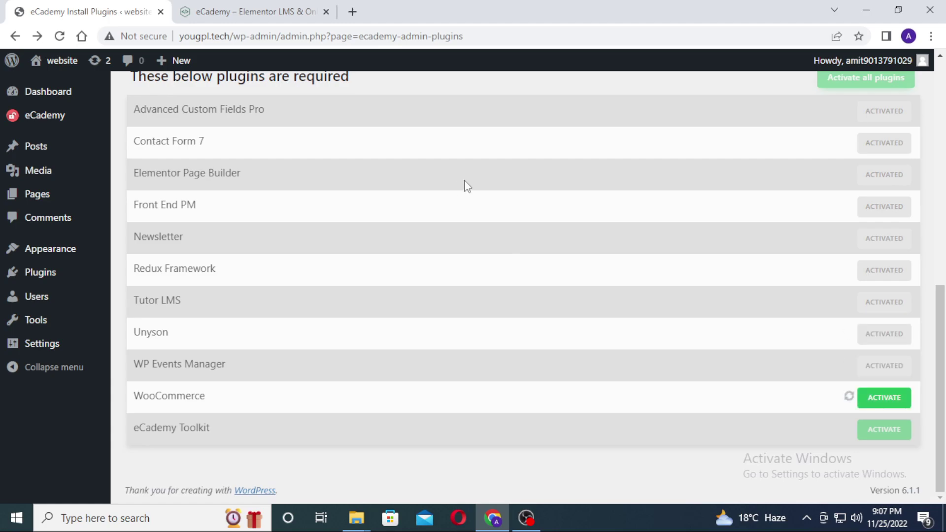
pyautogui.scroll(-3, 507, 284)
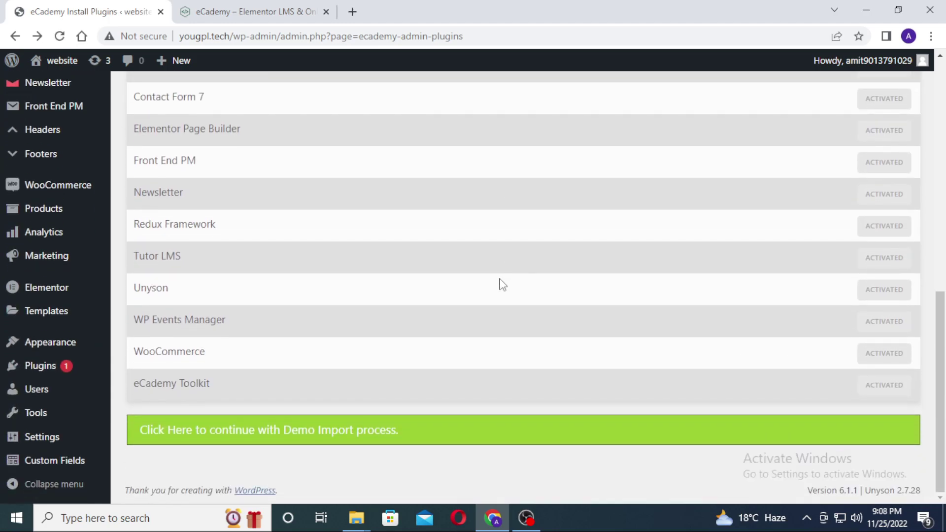
pyautogui.scroll(1, 467, 266)
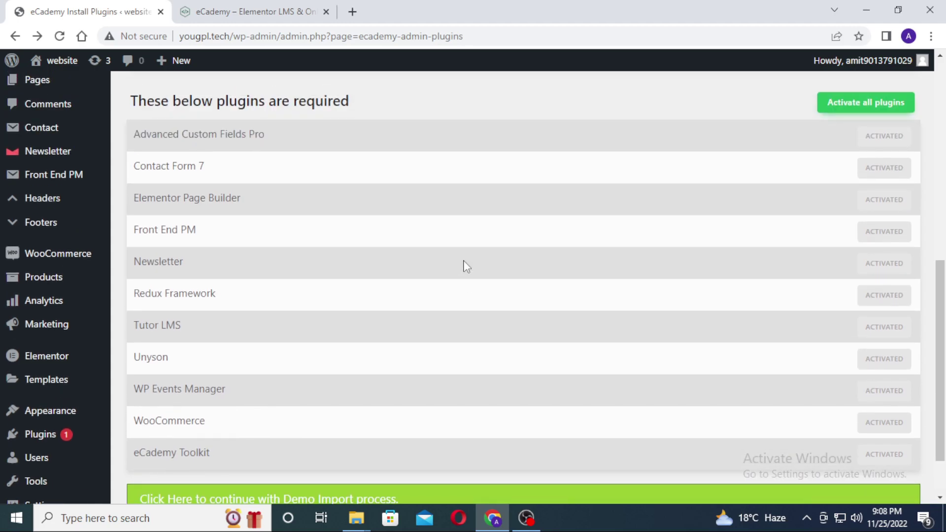
pyautogui.scroll(1, 466, 265)
pyautogui.scroll(-1, 345, 273)
# Copy the site's domain yougpl.tech, open it in the second browser tab and look through the front page.
pyautogui.click(230, 36)
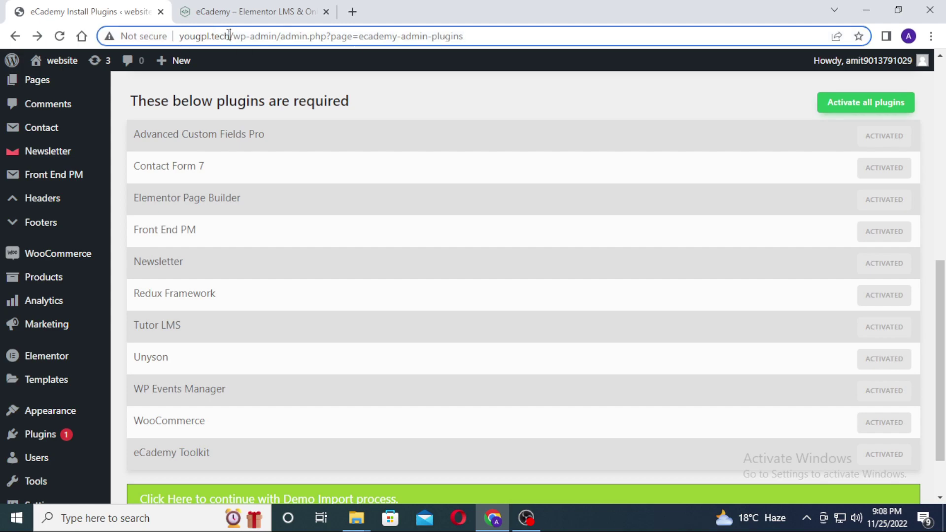
pyautogui.moveTo(230, 36); pyautogui.dragTo(153, 37)
pyautogui.hotkey('ctrl', 'c')
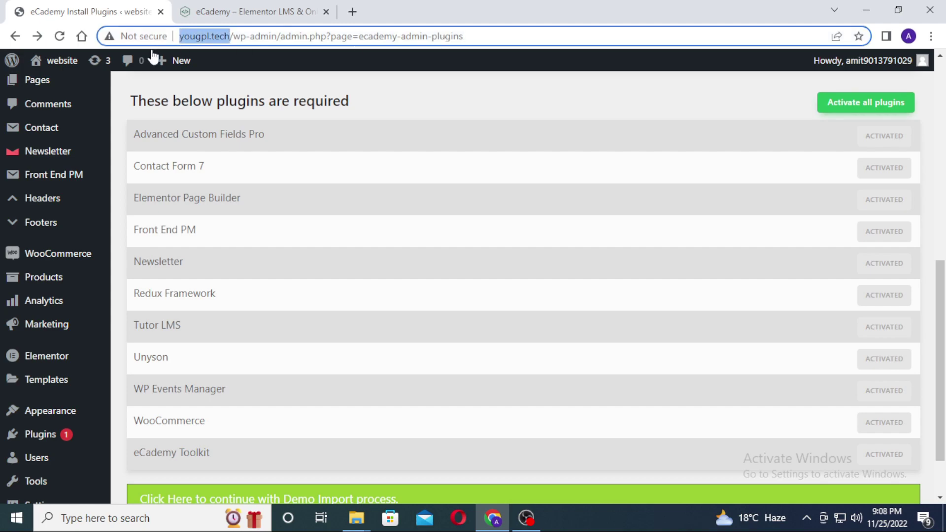
pyautogui.click(326, 12)
pyautogui.click(188, 11)
pyautogui.hotkey('ctrl', 'v')
pyautogui.press('Return')
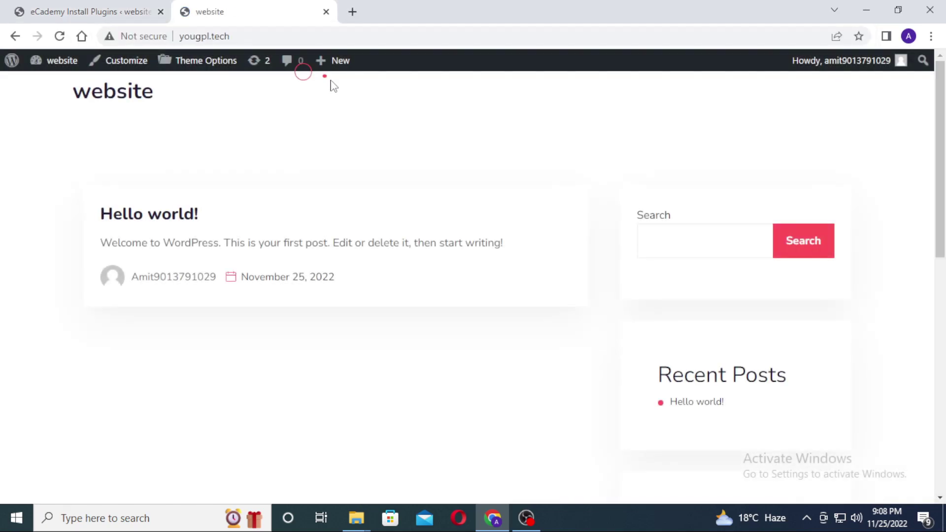
pyautogui.scroll(-5, 606, 321)
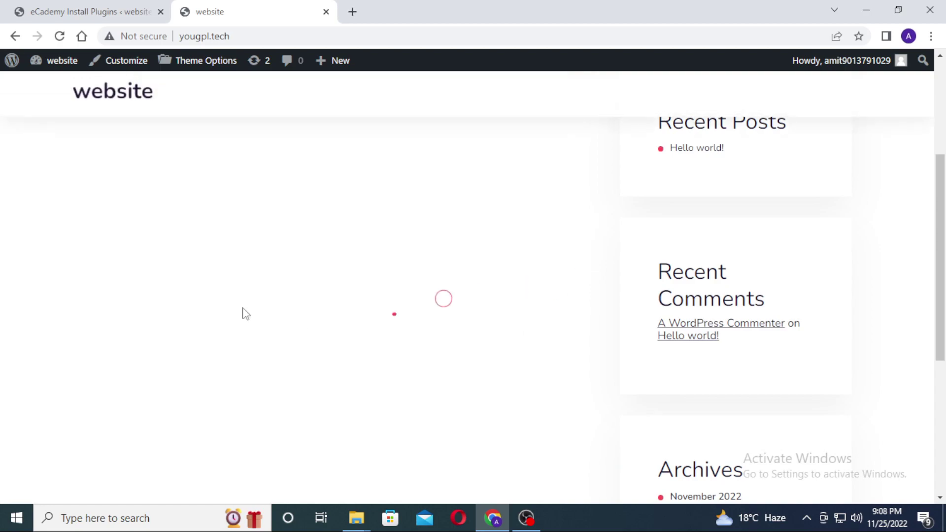
pyautogui.scroll(-6, 254, 249)
pyautogui.scroll(2, 518, 257)
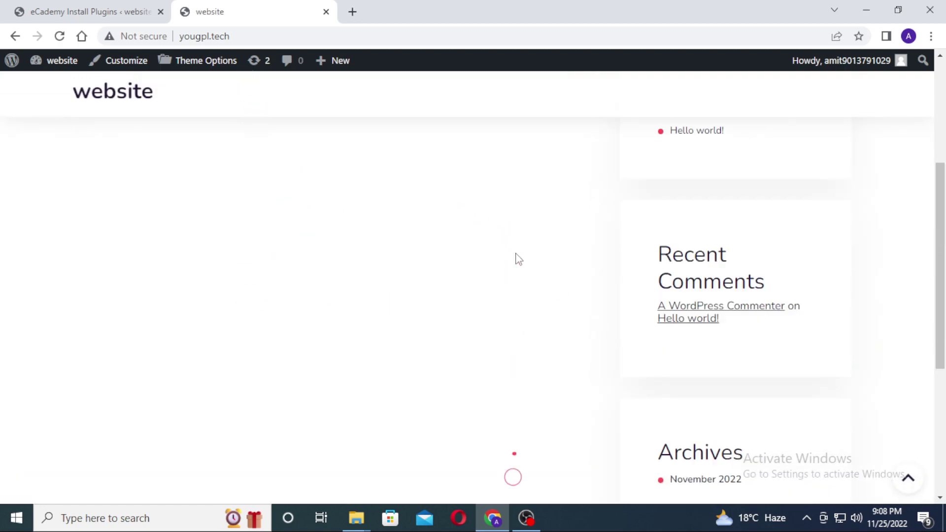
pyautogui.scroll(7, 519, 259)
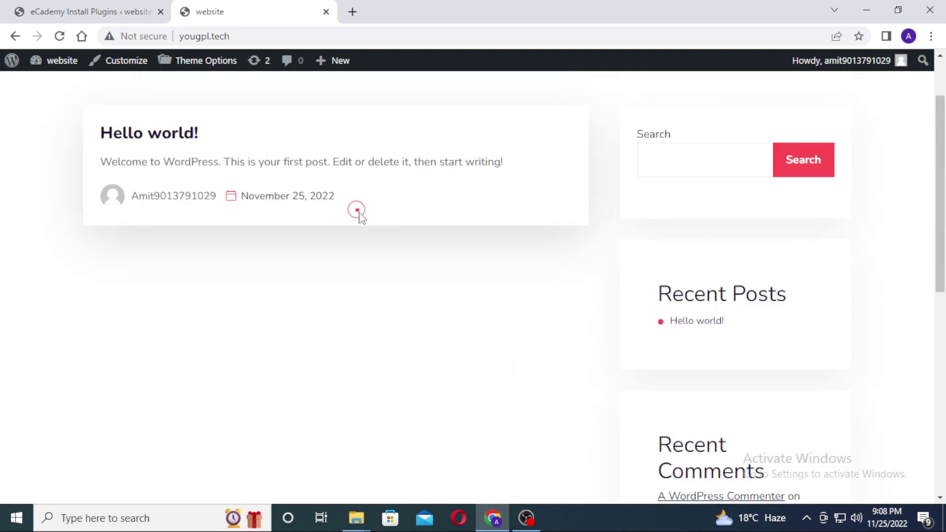
pyautogui.scroll(2, 317, 219)
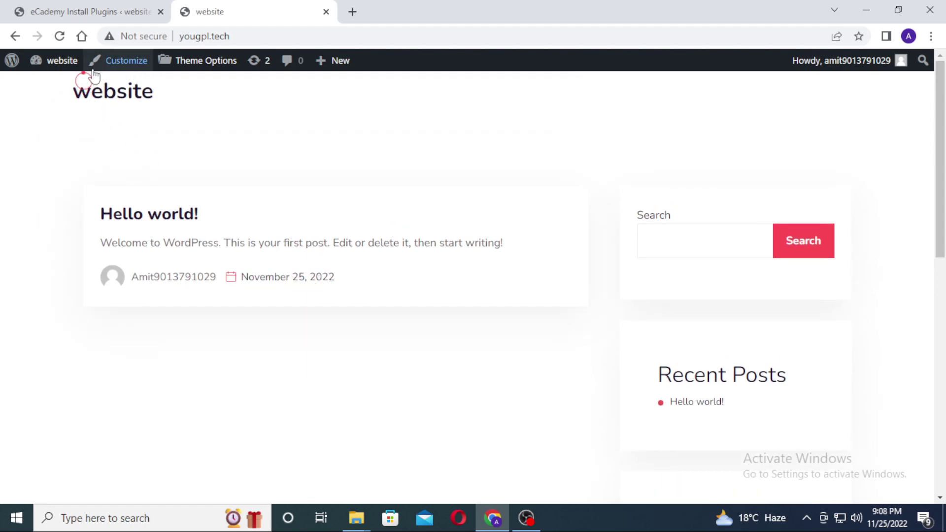
# Open the site's dashboard, examine the entries in the admin menu and go back to the front page.
pyautogui.moveTo(61, 62)
pyautogui.click(62, 88)
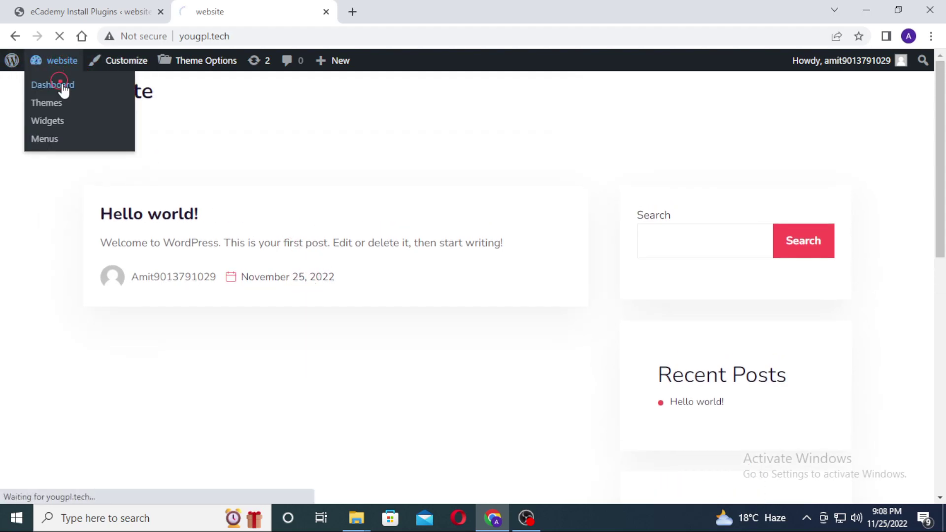
pyautogui.scroll(-5, 29, 198)
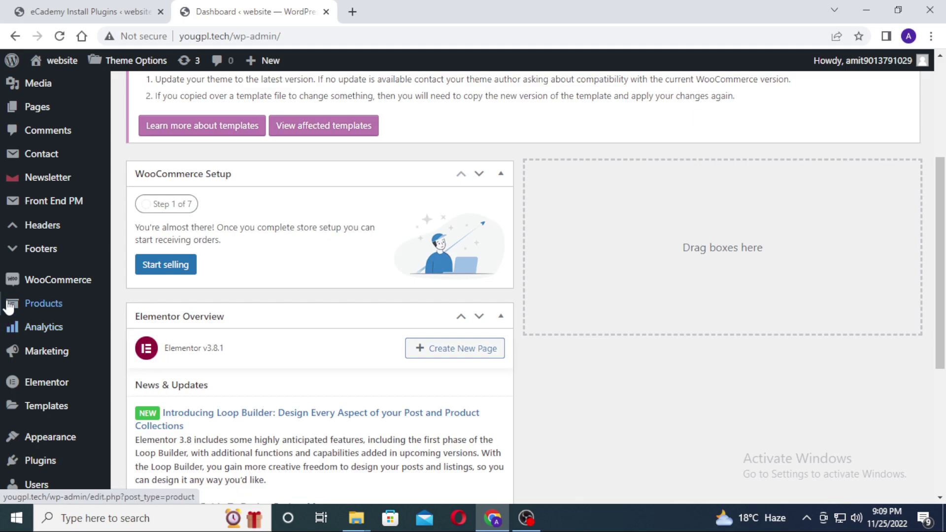
pyautogui.scroll(5, 54, 147)
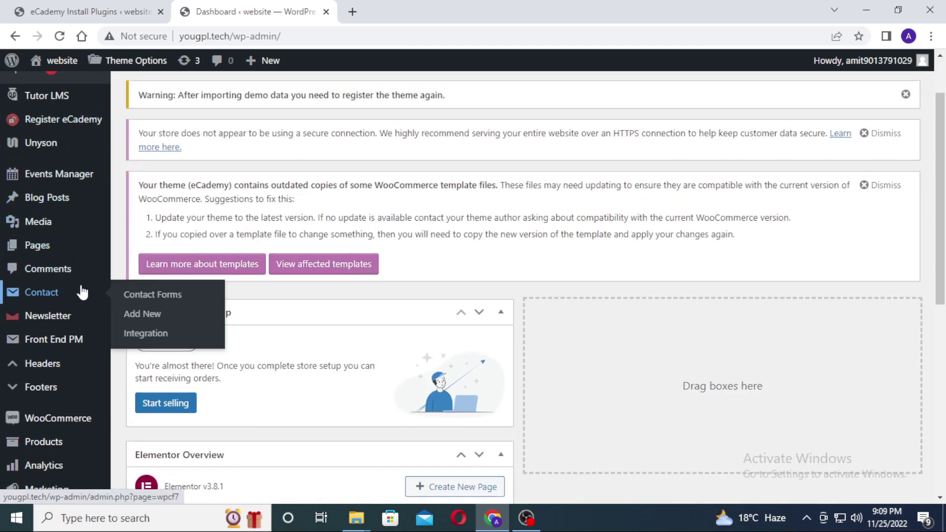
pyautogui.moveTo(80, 292)
pyautogui.scroll(-5, 81, 296)
pyautogui.moveTo(39, 323)
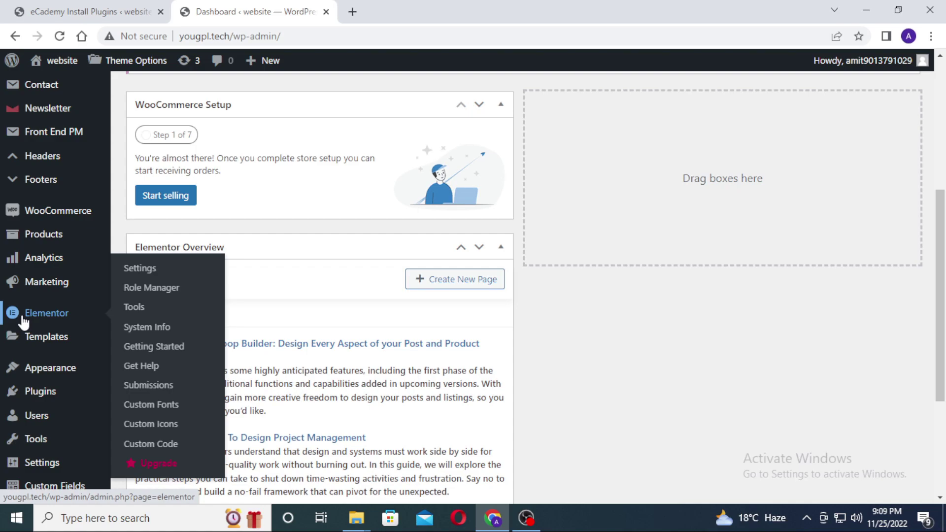
pyautogui.scroll(-1, 50, 345)
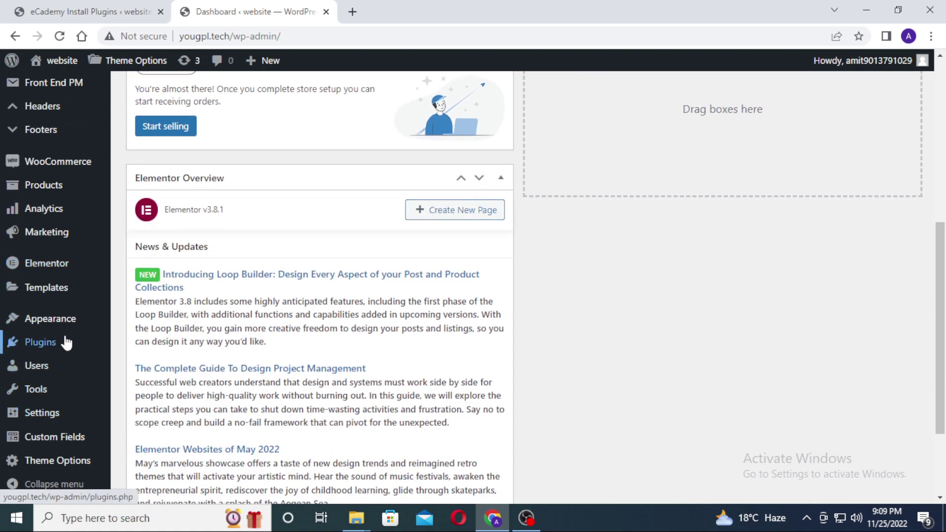
pyautogui.scroll(6, 108, 325)
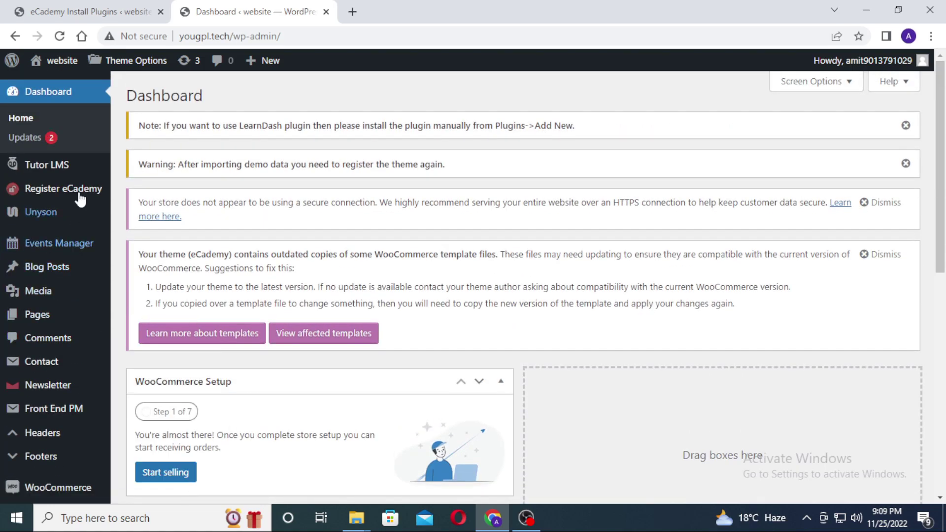
pyautogui.click(67, 82)
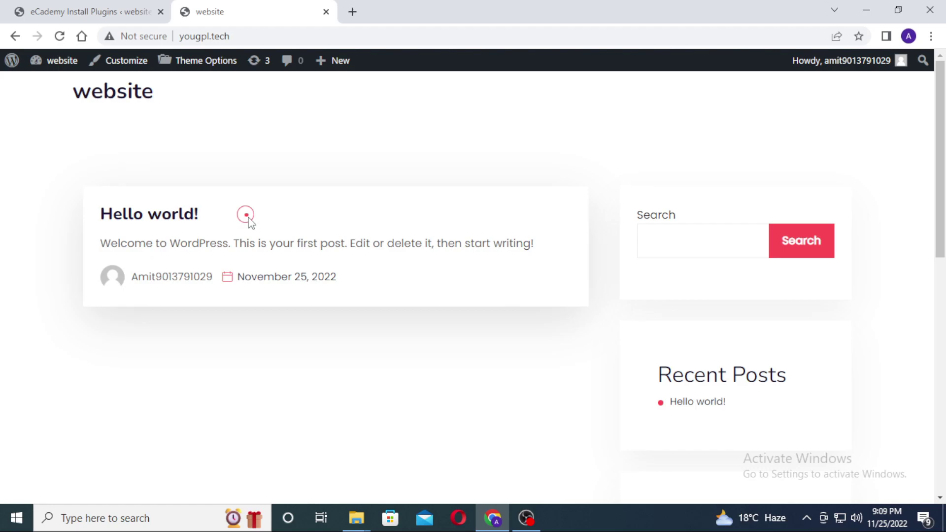
# Return to the eCademy plugin page, continue to the demo import and install the Tutor LMS Demo, accepting the content replacement.
pyautogui.click(117, 7)
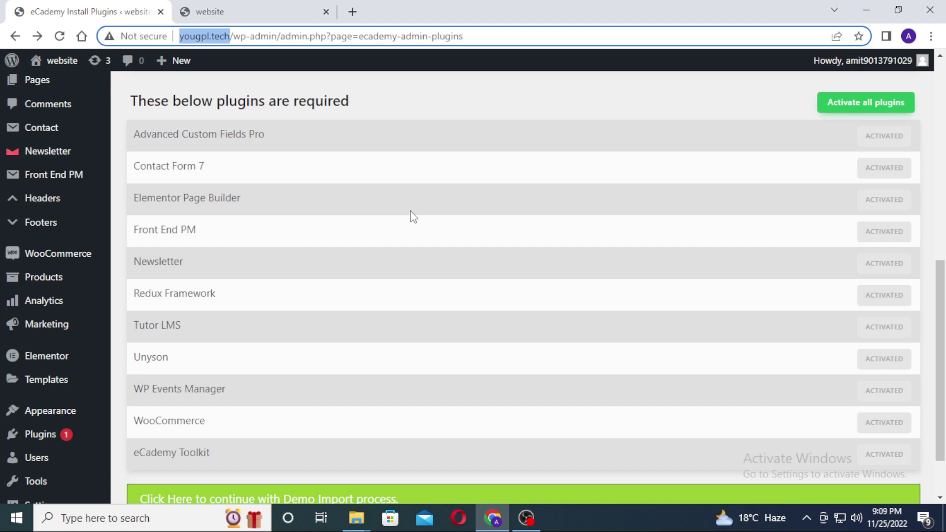
pyautogui.scroll(-2, 553, 150)
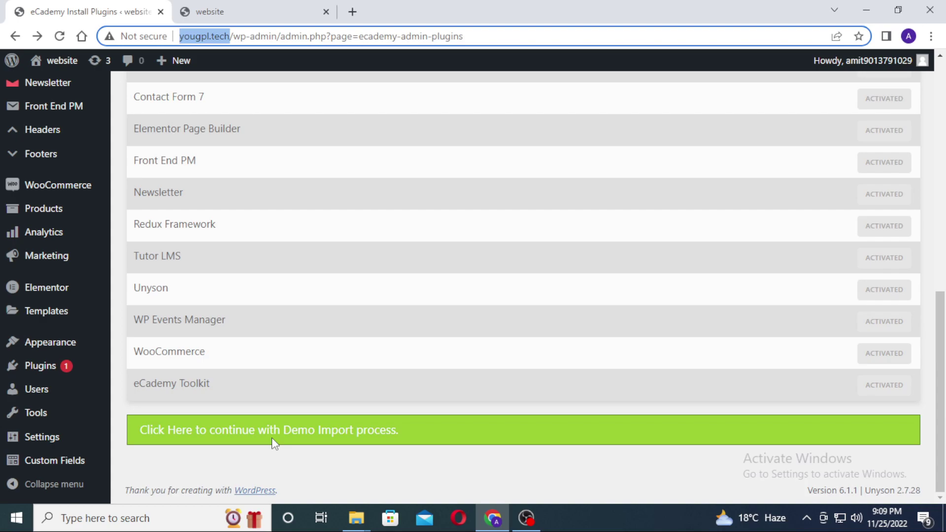
pyautogui.click(310, 434)
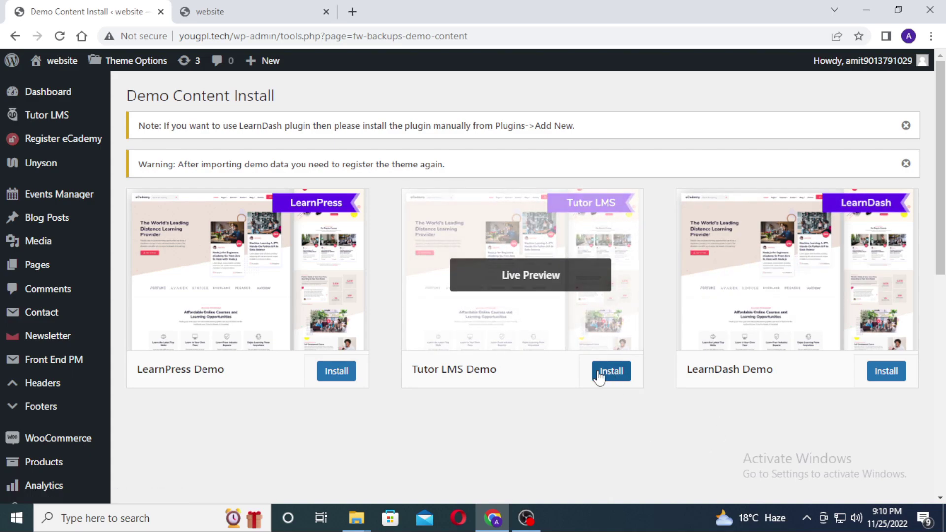
pyautogui.click(616, 381)
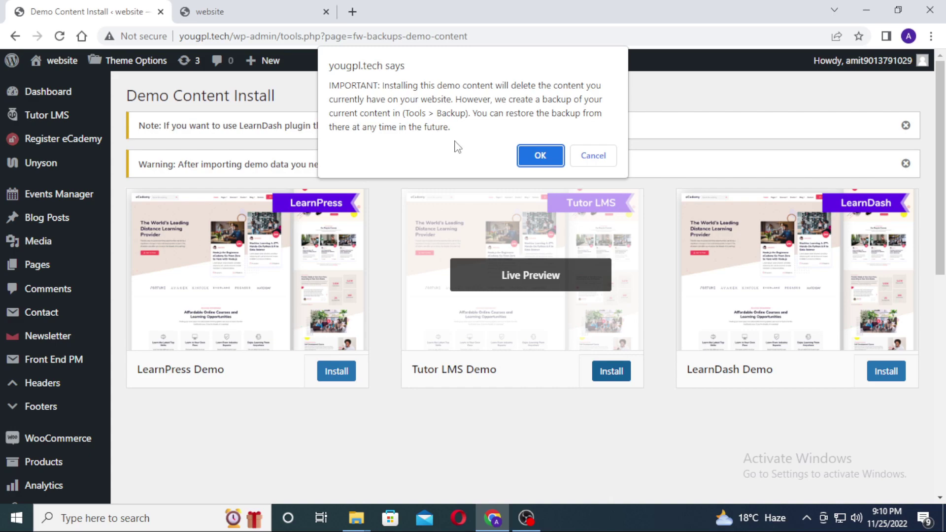
pyautogui.click(542, 156)
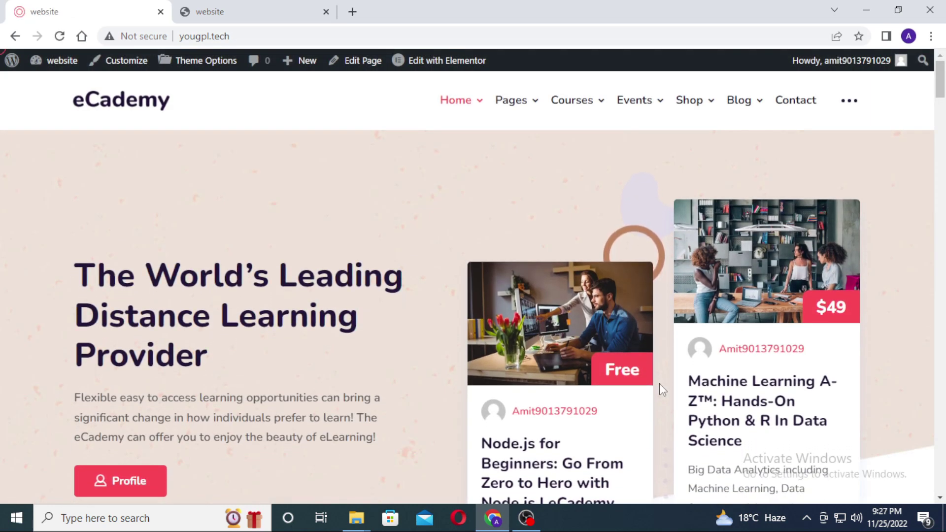
# Look through the imported demo front page, from the hero banner to the course cards.
pyautogui.scroll(-14, 441, 224)
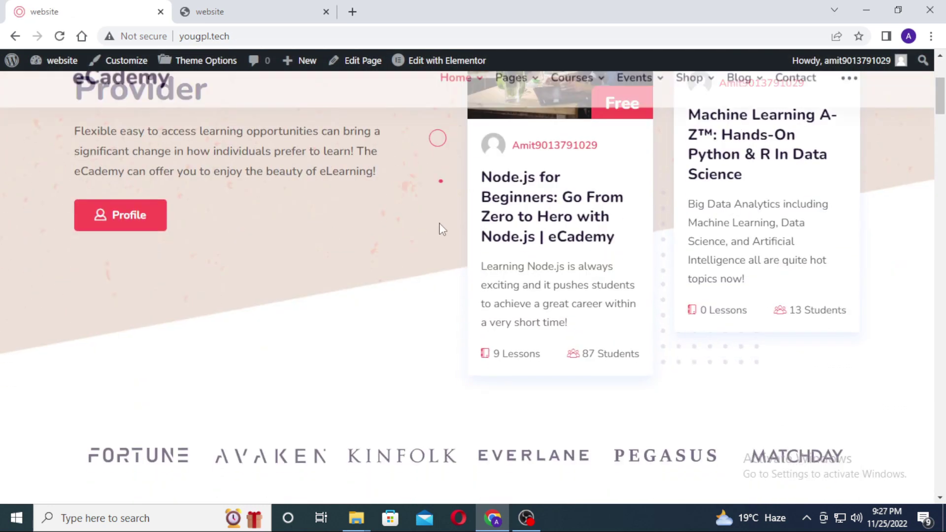
pyautogui.scroll(-15, 438, 241)
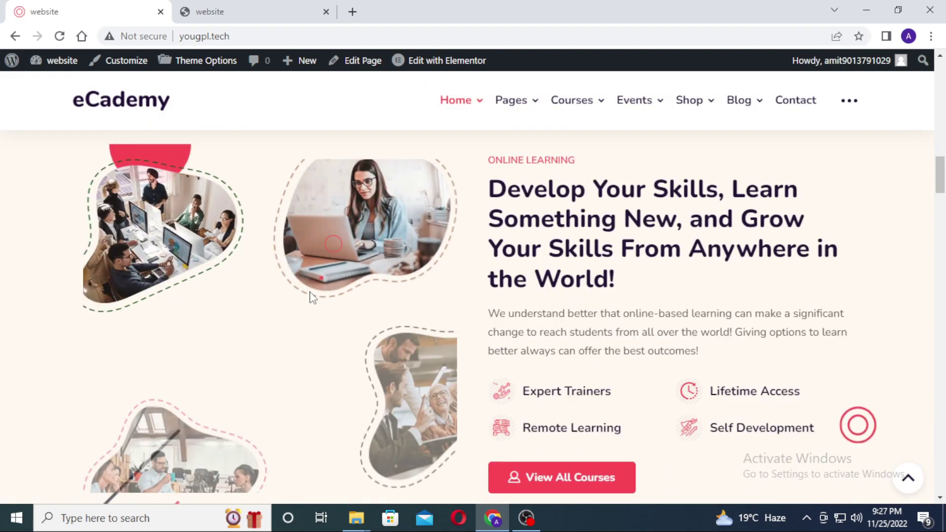
pyautogui.scroll(-12, 394, 308)
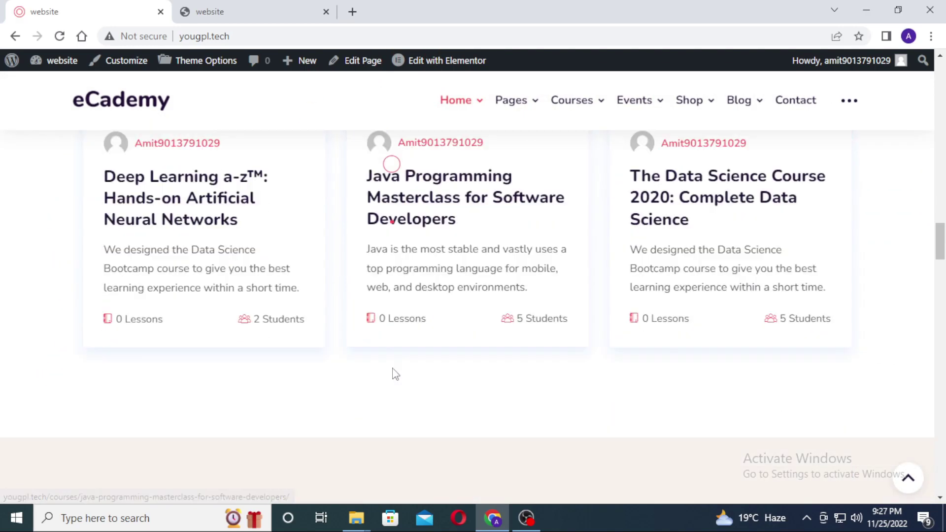
# Switch to the second tab with the old yougpl.tech front page, look it over and reload it.
pyautogui.click(259, 6)
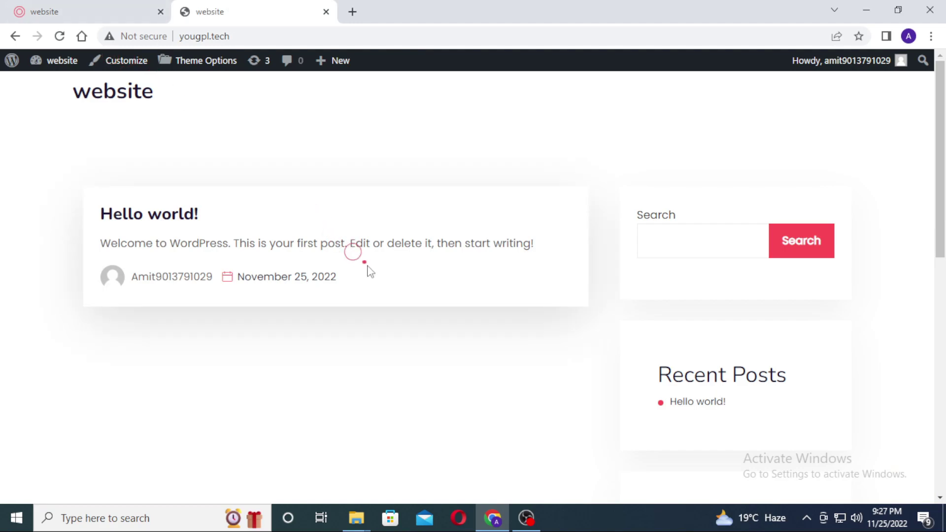
pyautogui.scroll(-11, 390, 266)
pyautogui.scroll(11, 382, 296)
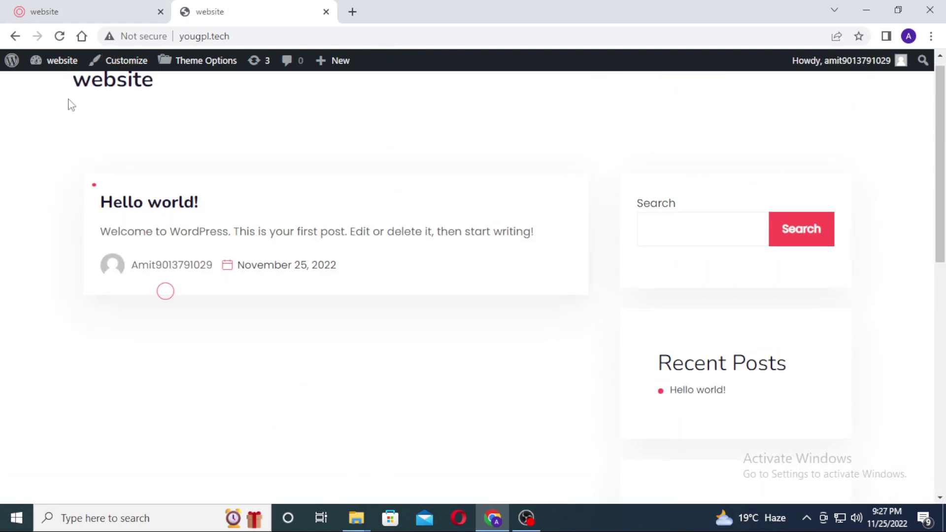
pyautogui.click(60, 36)
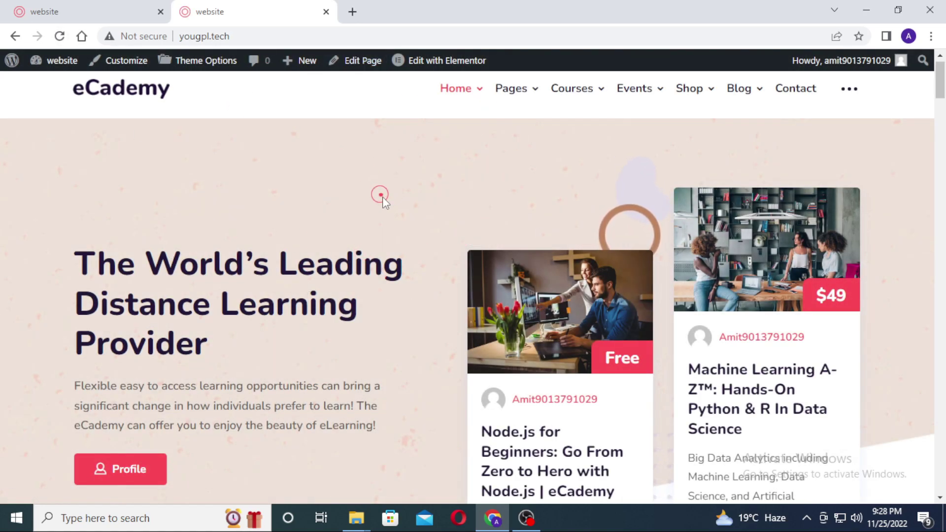
# Review the reloaded front page from its hero banner to the online courses section and return to its header.
pyautogui.scroll(-8, 542, 207)
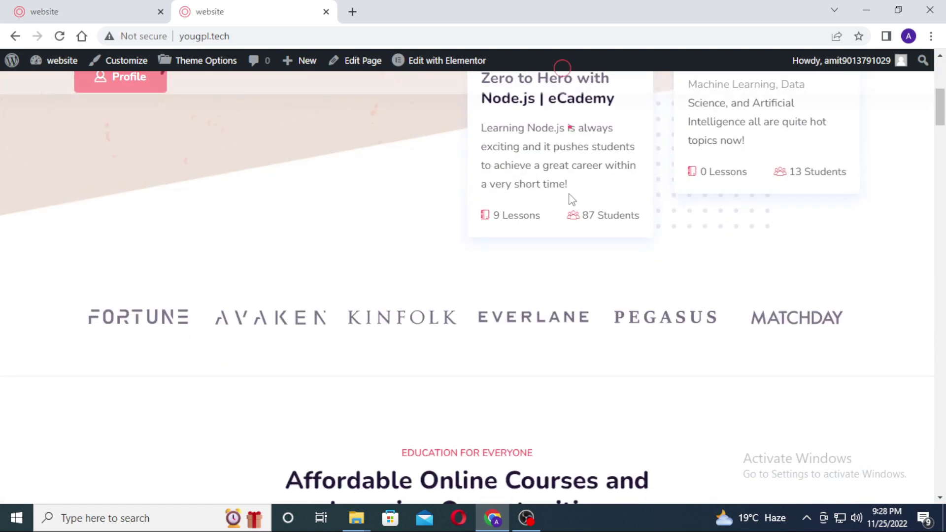
pyautogui.scroll(12, 566, 209)
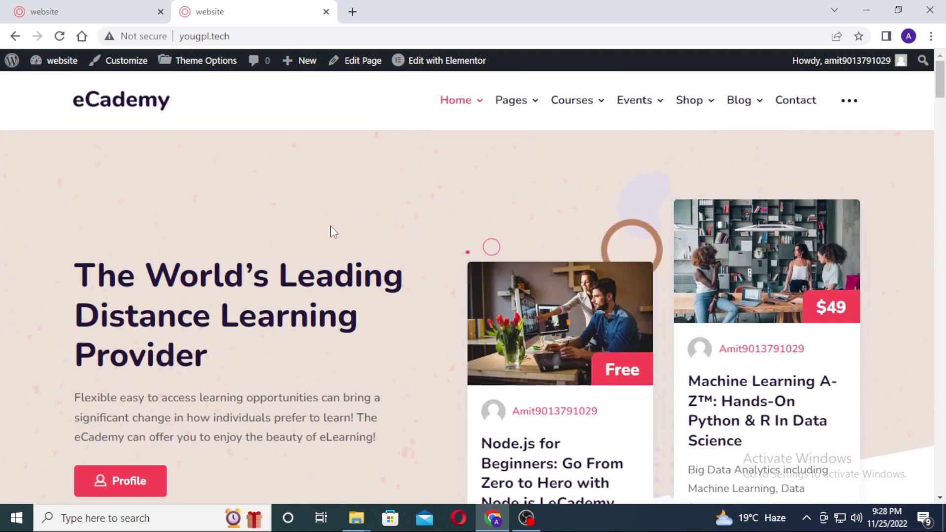
pyautogui.scroll(-5, 505, 299)
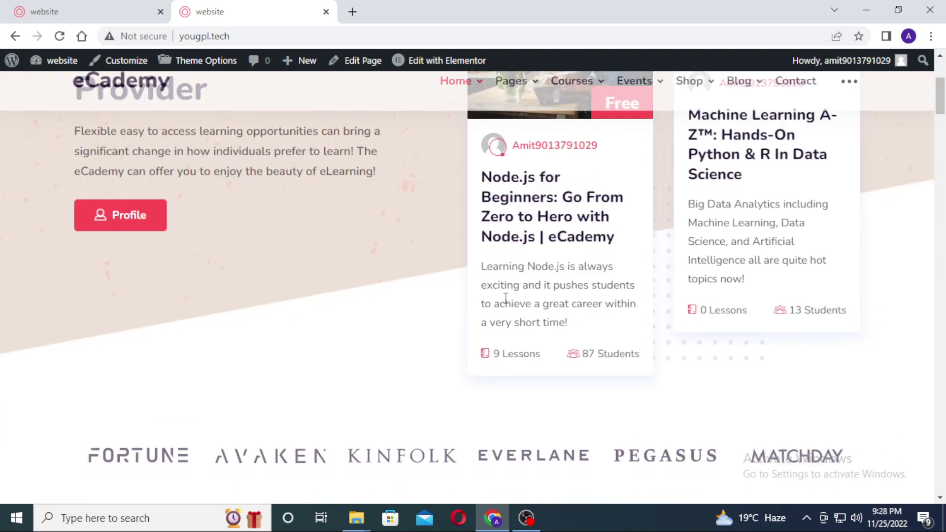
pyautogui.scroll(-5, 505, 298)
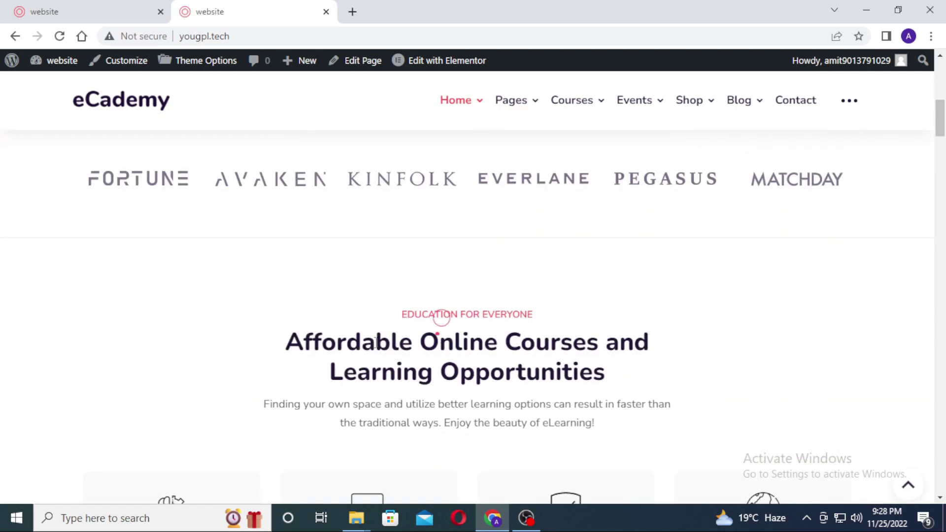
pyautogui.scroll(10, 621, 295)
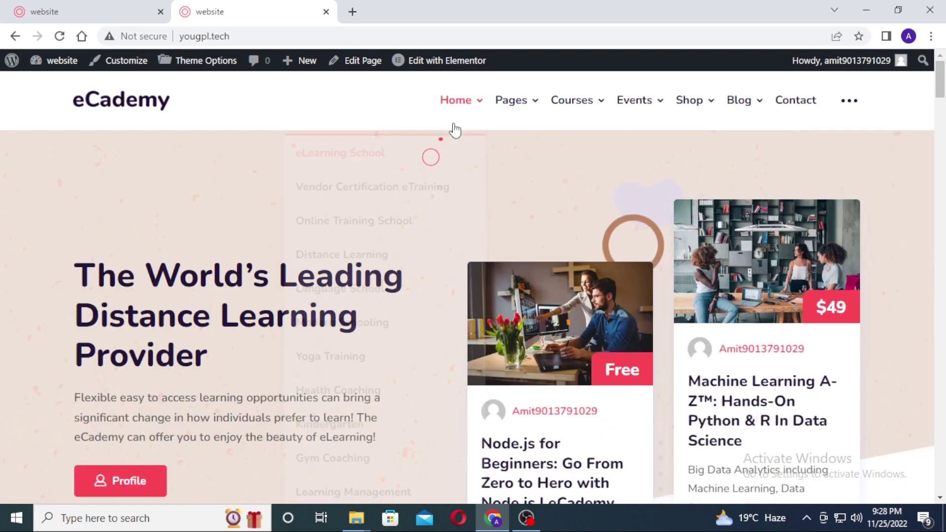
# Check the available home page layouts, open the Yoga Training one and examine its sections.
pyautogui.click(463, 99)
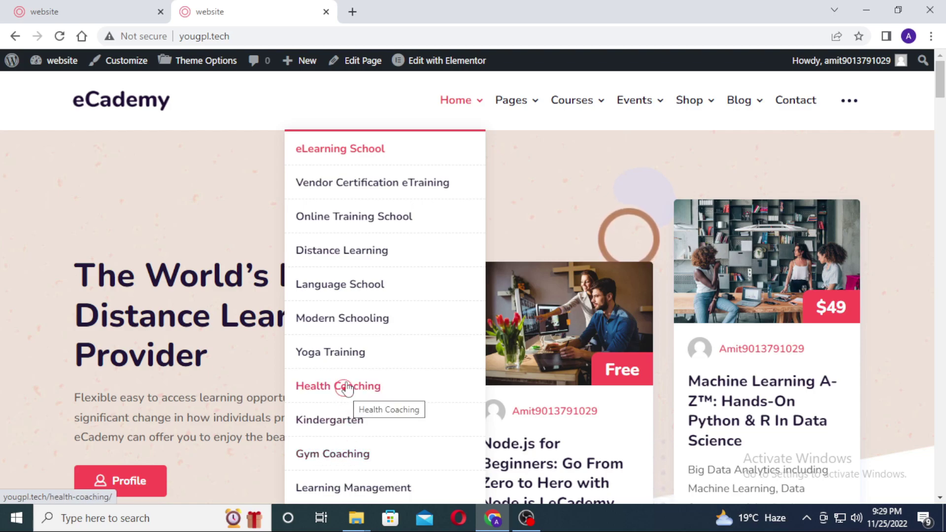
pyautogui.click(329, 355)
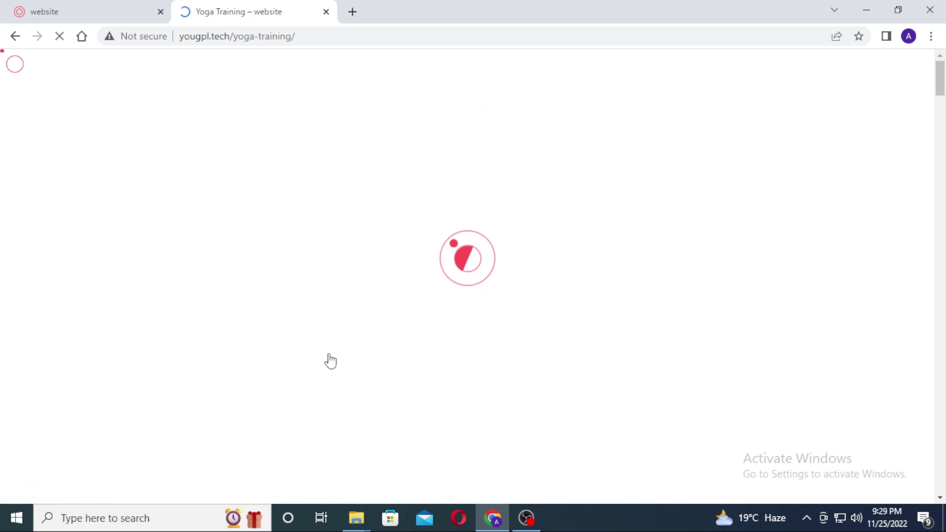
pyautogui.scroll(-7, 447, 244)
pyautogui.scroll(-5, 450, 253)
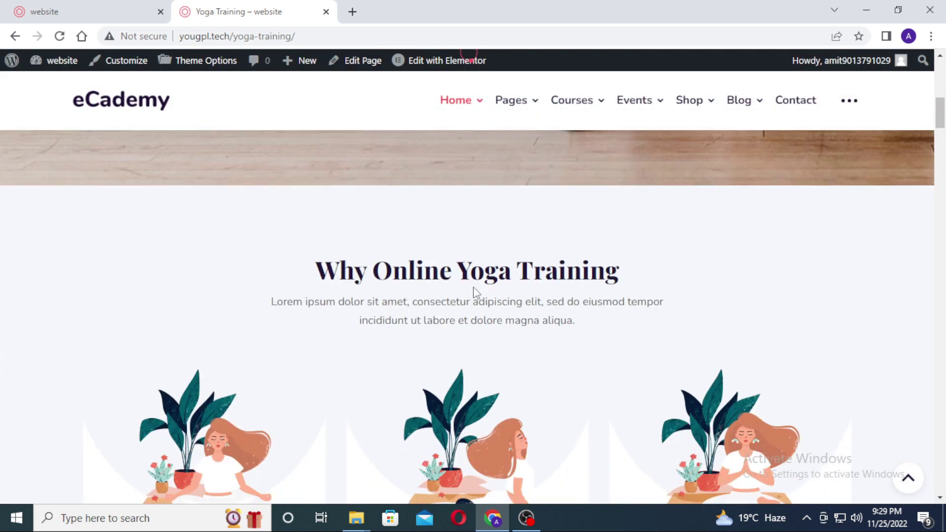
pyautogui.scroll(-4, 474, 292)
pyautogui.scroll(5, 423, 300)
pyautogui.scroll(-6, 428, 309)
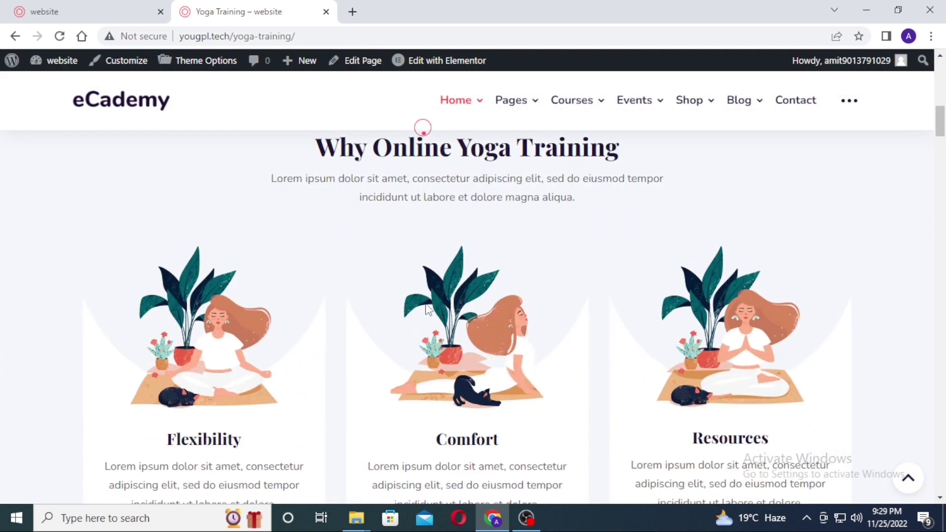
pyautogui.scroll(-10, 428, 309)
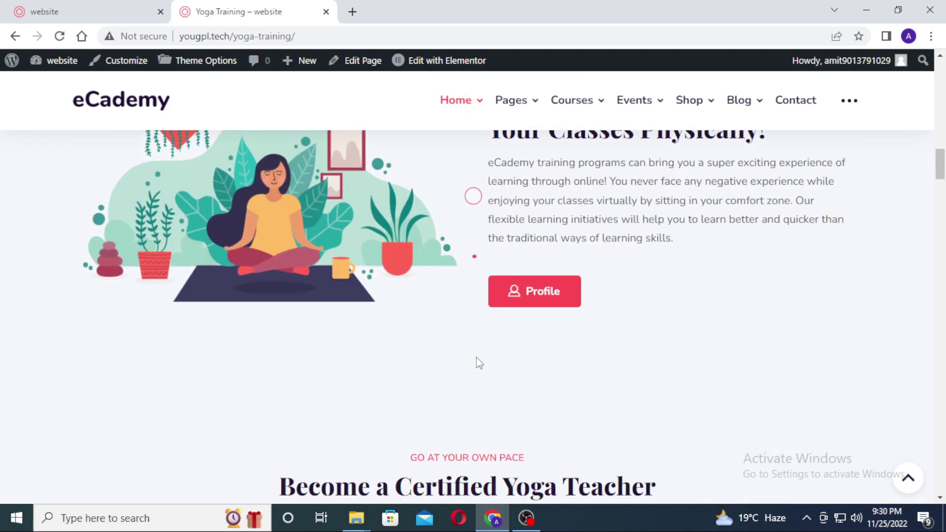
pyautogui.scroll(-12, 476, 359)
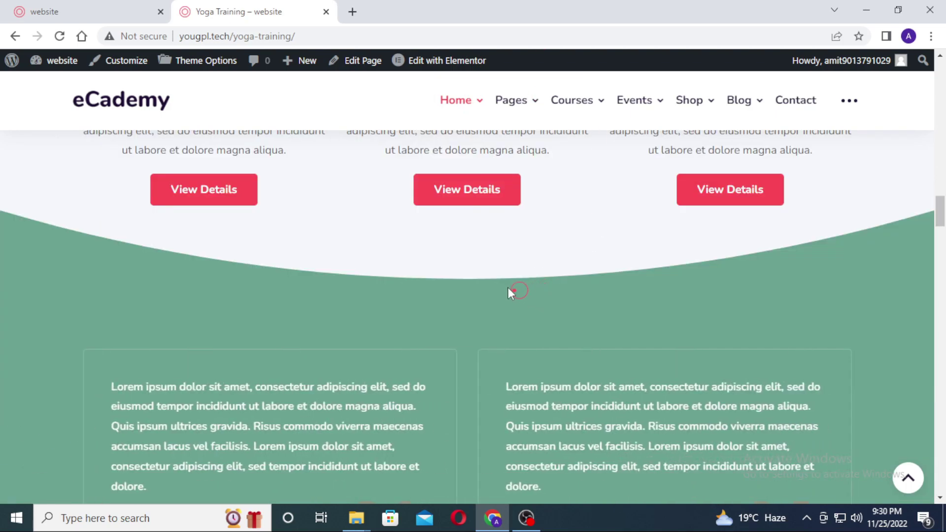
# Open the Language School home page layout and examine its sections all the way down to the footer.
pyautogui.moveTo(475, 109)
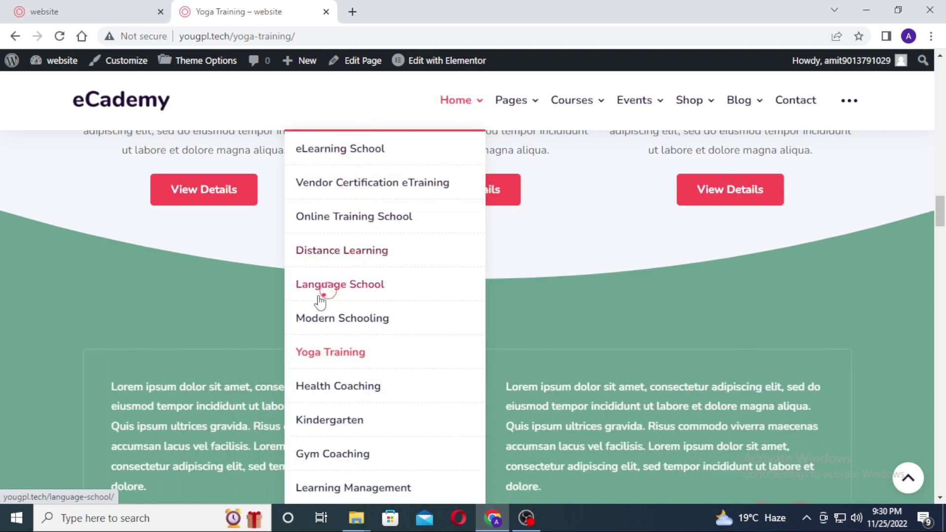
pyautogui.click(332, 283)
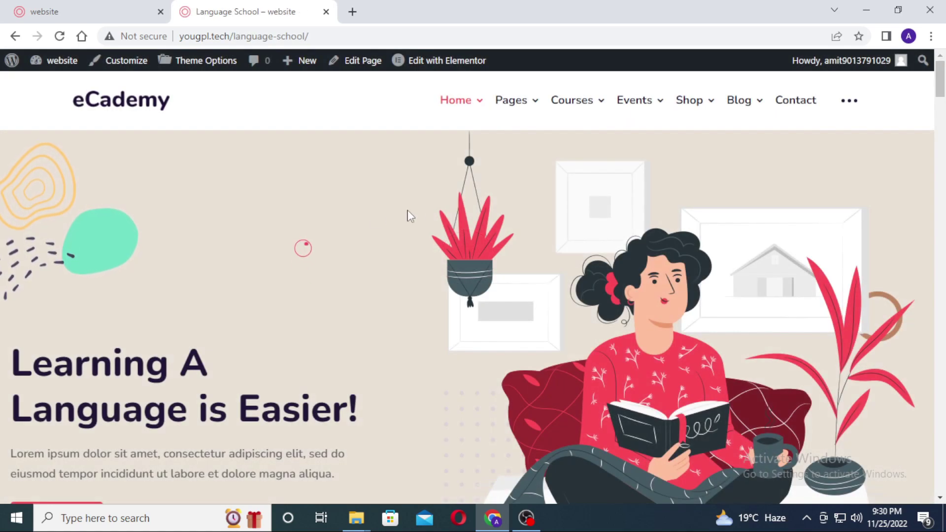
pyautogui.scroll(-4, 458, 221)
pyautogui.scroll(-10, 458, 223)
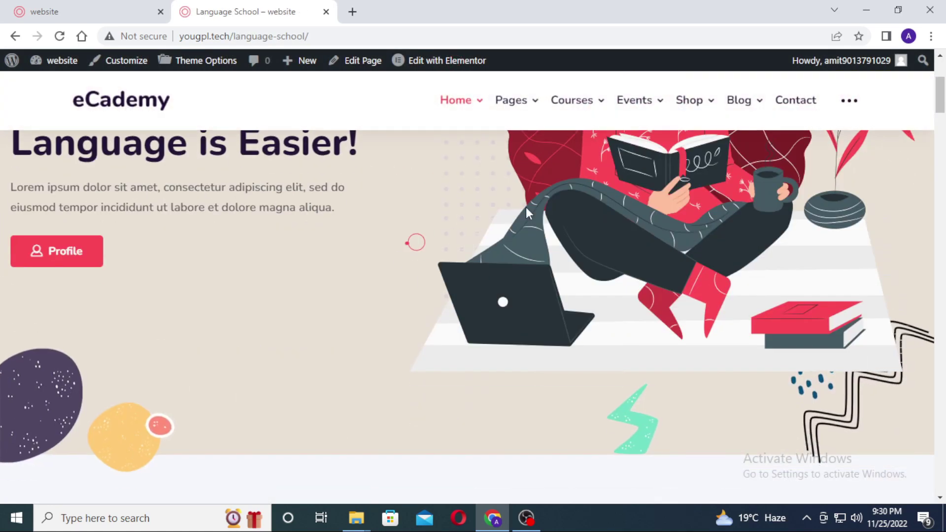
pyautogui.scroll(-15, 403, 325)
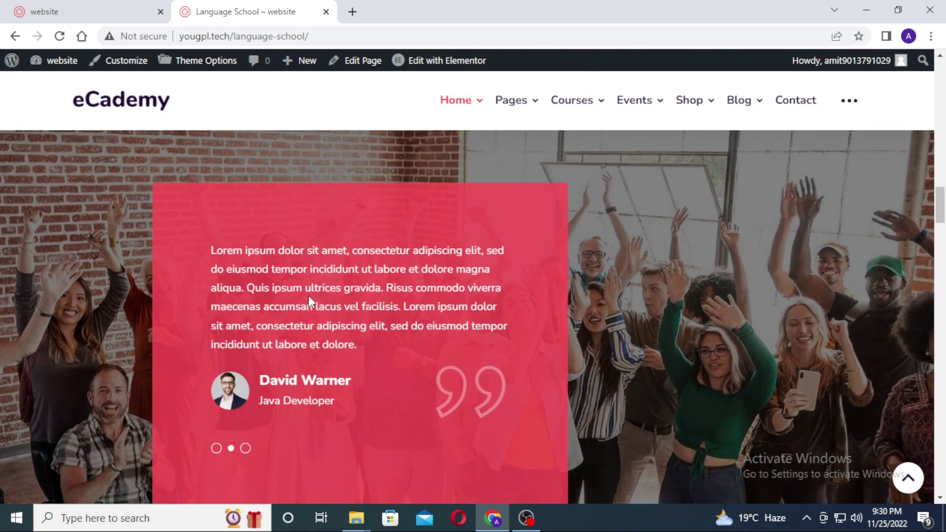
pyautogui.scroll(-4, 345, 310)
pyautogui.scroll(-4, 372, 318)
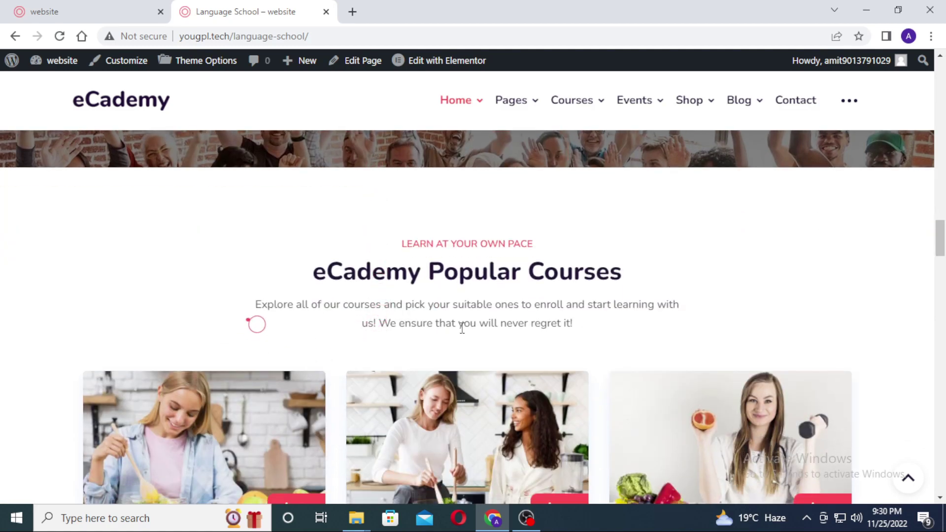
pyautogui.scroll(-15, 448, 365)
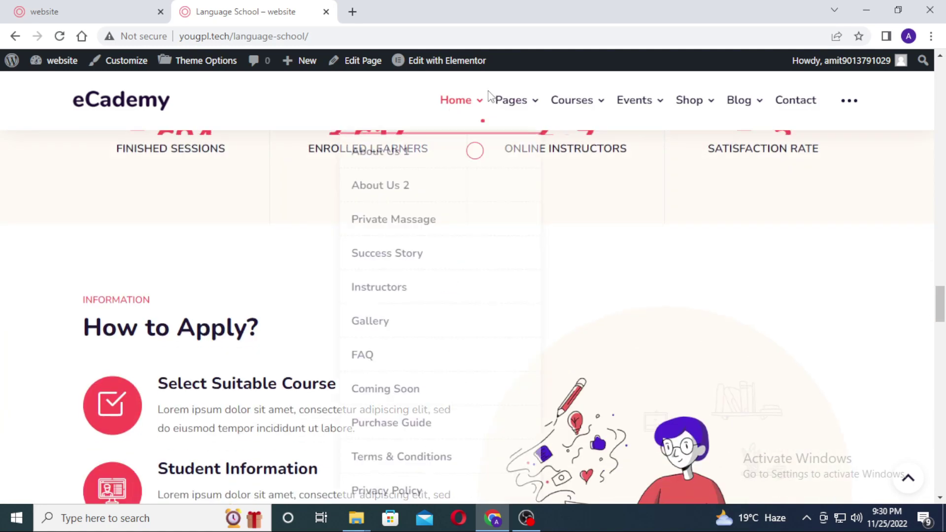
pyautogui.scroll(-8, 507, 268)
pyautogui.scroll(-15, 360, 380)
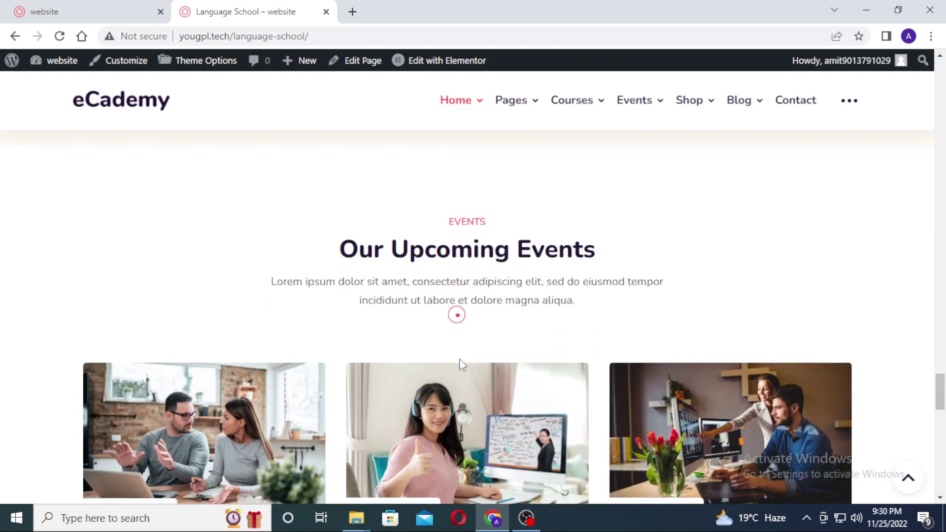
pyautogui.scroll(-4, 394, 318)
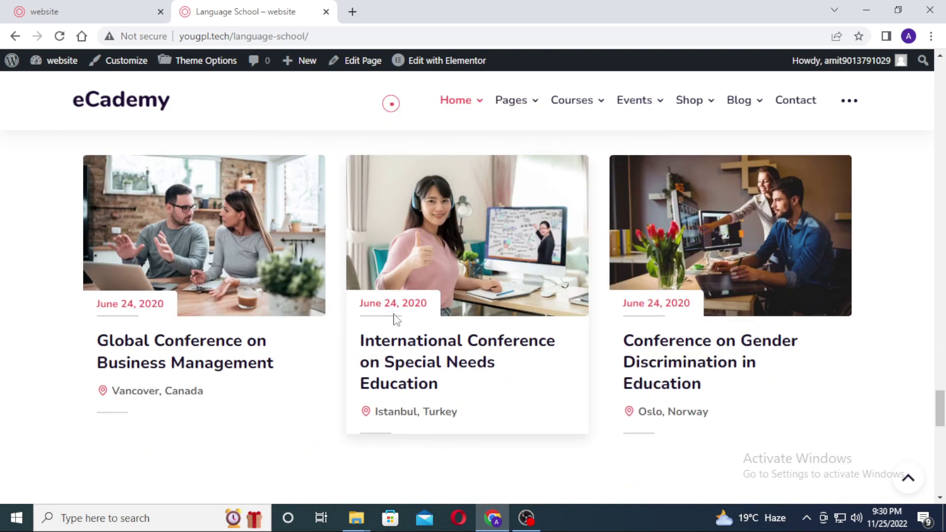
pyautogui.scroll(-5, 394, 319)
pyautogui.scroll(-5, 435, 364)
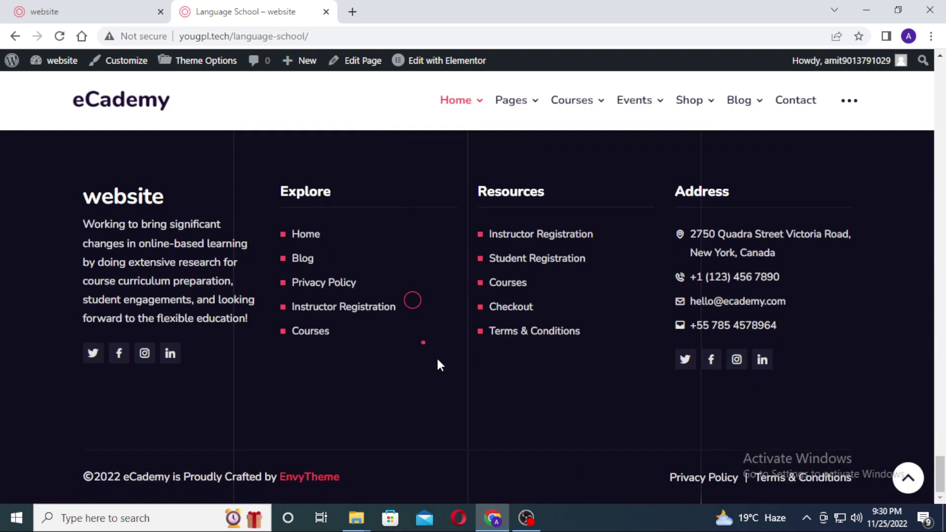
# Open the Learning Management home page layout, look through its lesson and course sections, and return to the site's front page.
pyautogui.scroll(12, 438, 359)
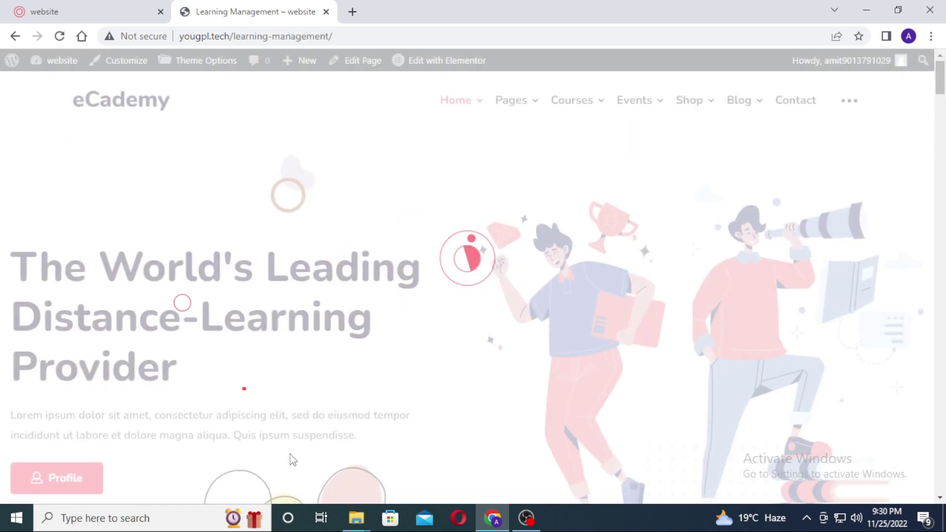
pyautogui.scroll(-4, 446, 232)
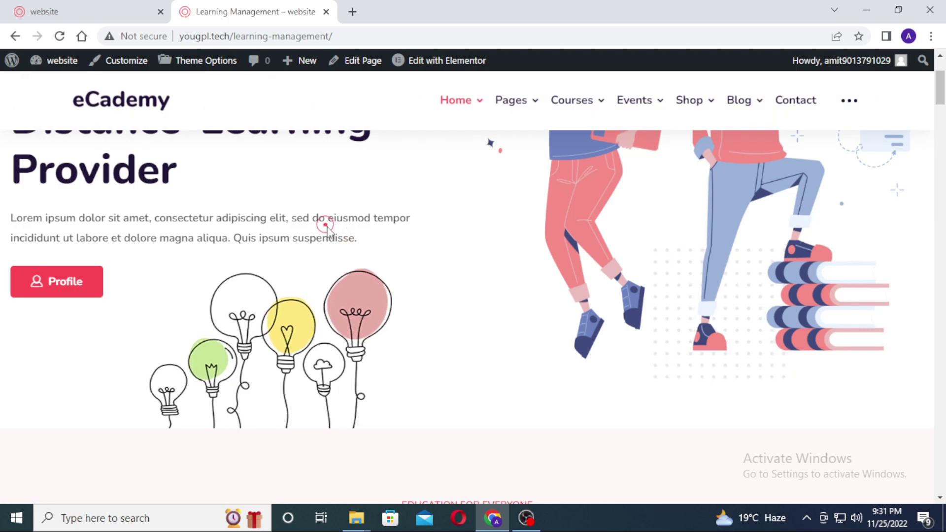
pyautogui.scroll(-5, 327, 232)
pyautogui.scroll(2, 492, 276)
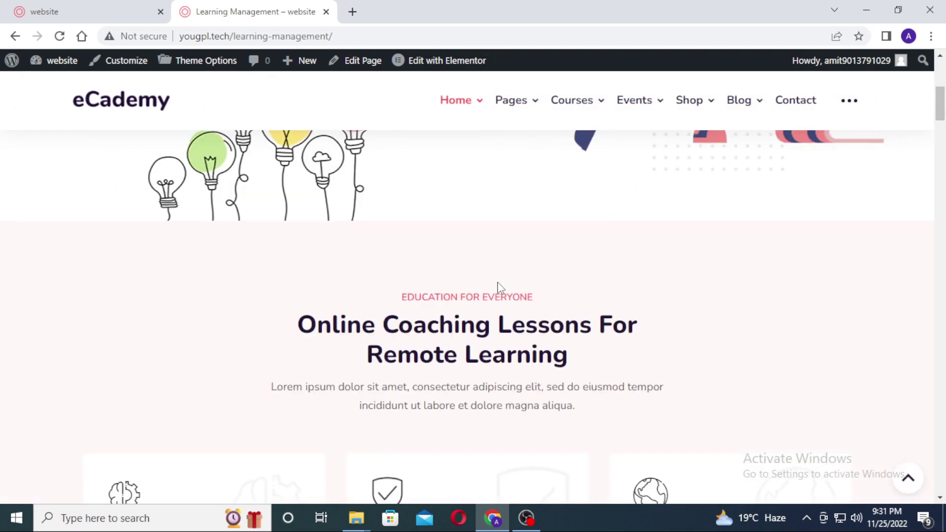
pyautogui.scroll(-4, 497, 286)
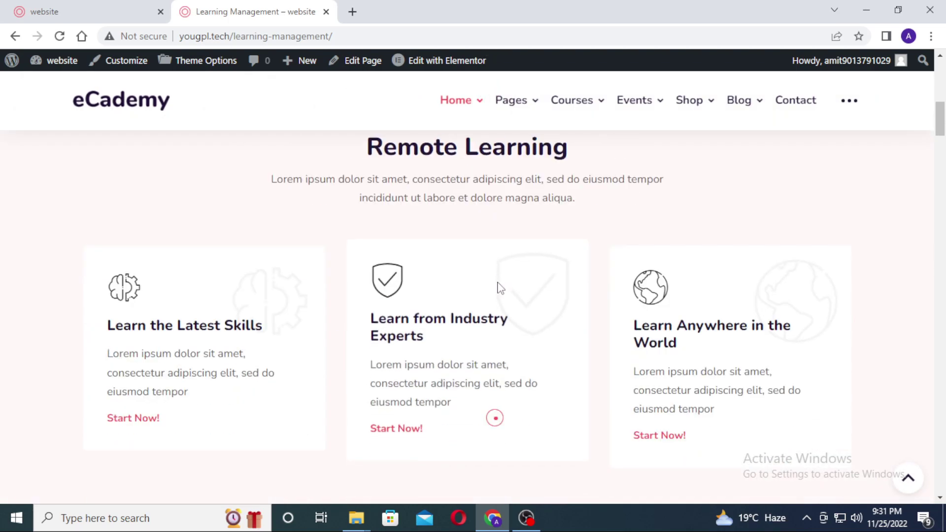
pyautogui.scroll(-3, 497, 288)
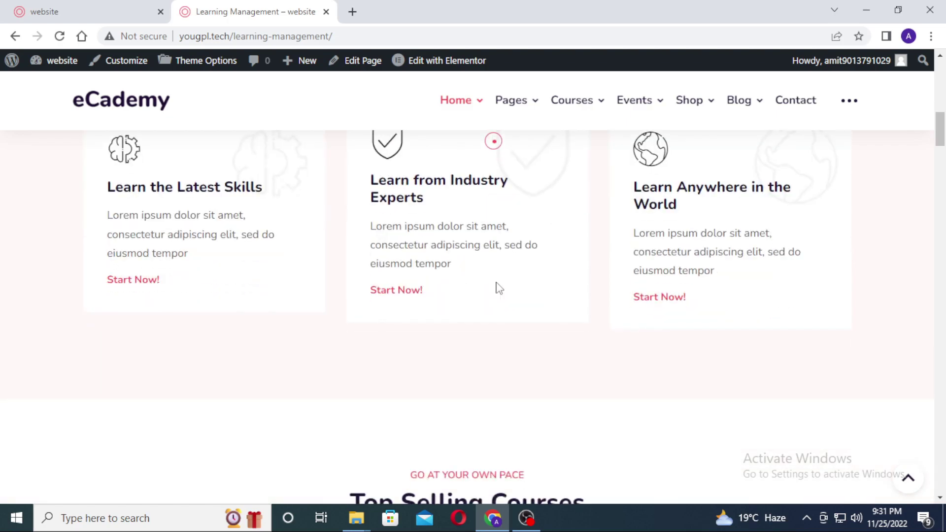
pyautogui.scroll(-3, 499, 287)
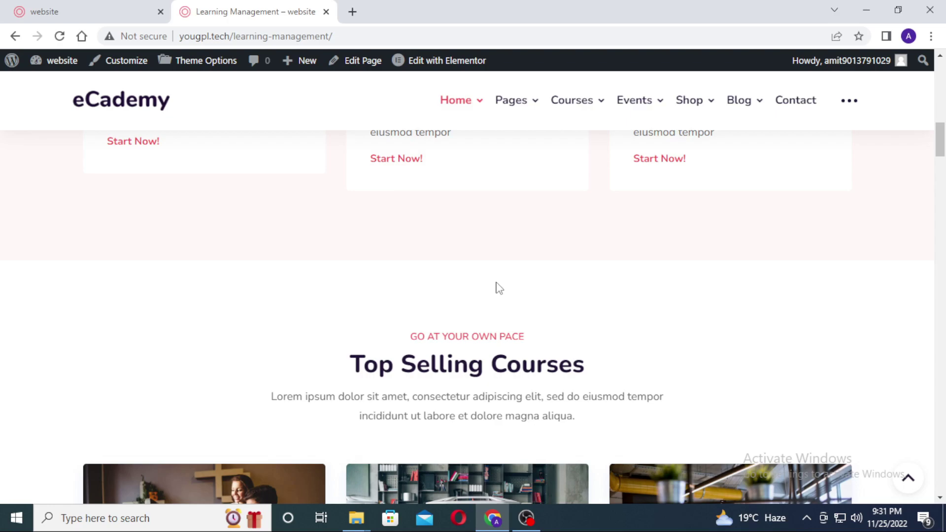
pyautogui.scroll(-5, 497, 287)
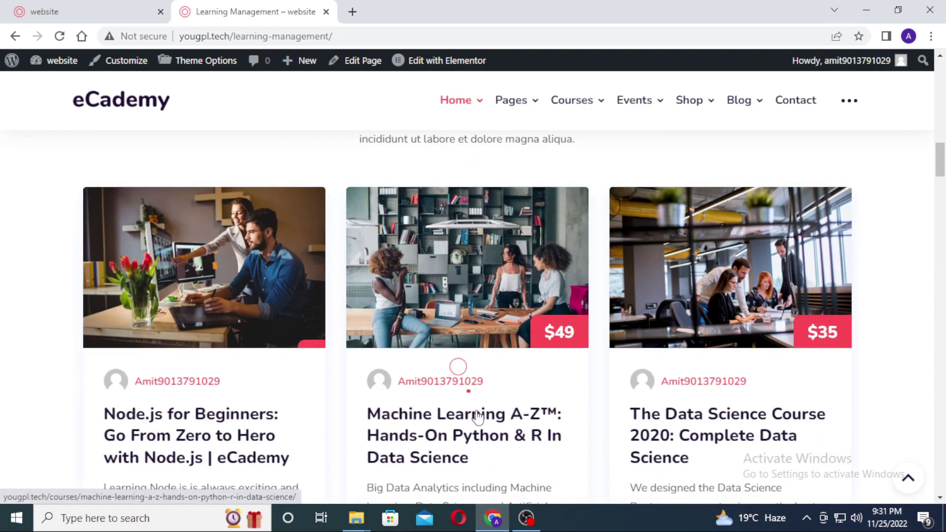
pyautogui.scroll(-5, 473, 417)
pyautogui.scroll(15, 492, 310)
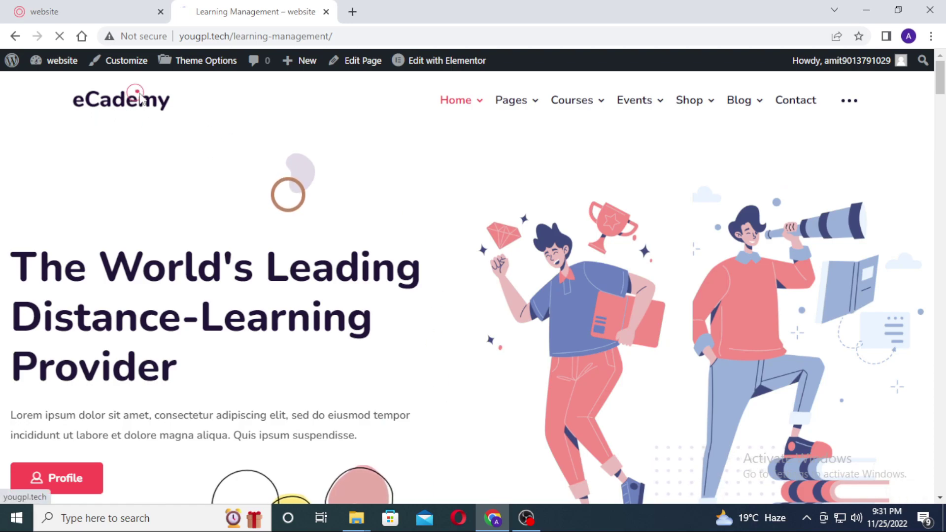
pyautogui.click(121, 100)
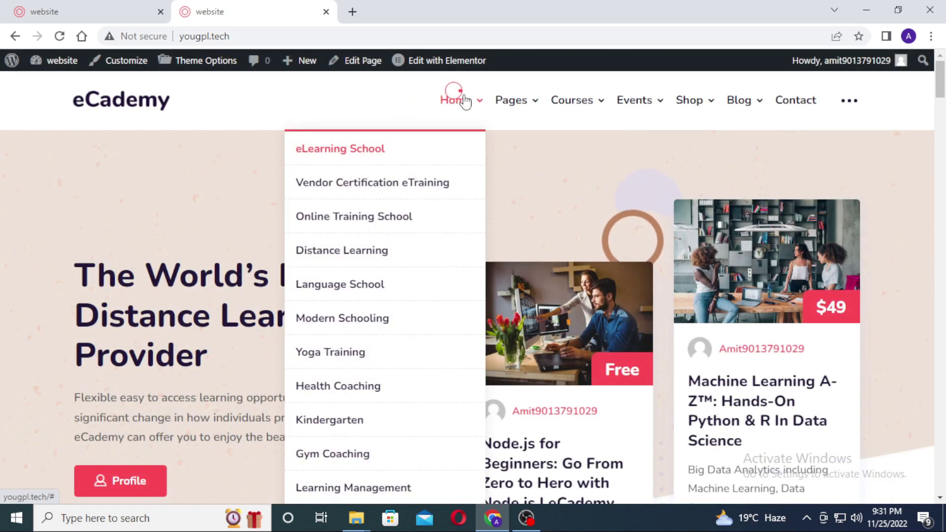
# Open the Modern Schooling home page layout, examine its hero banner and course category cards, and return to its header.
pyautogui.click(334, 160)
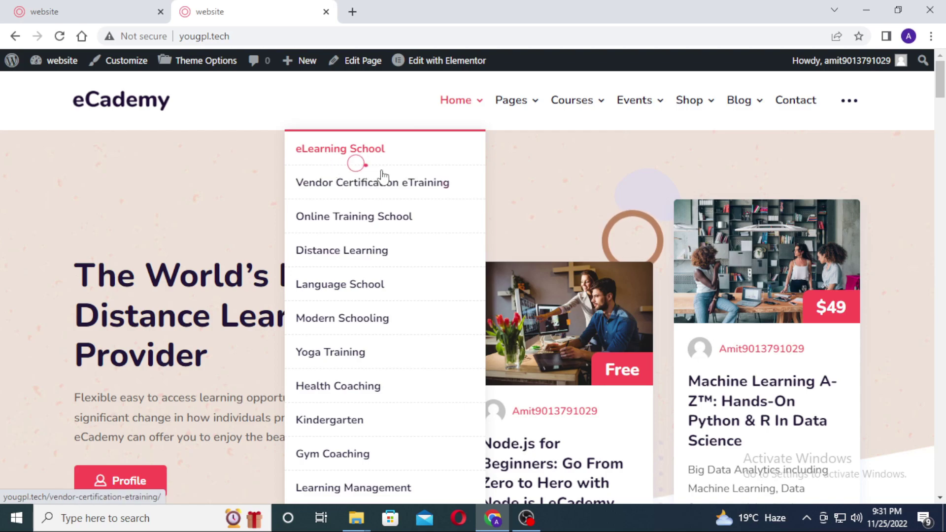
pyautogui.click(365, 154)
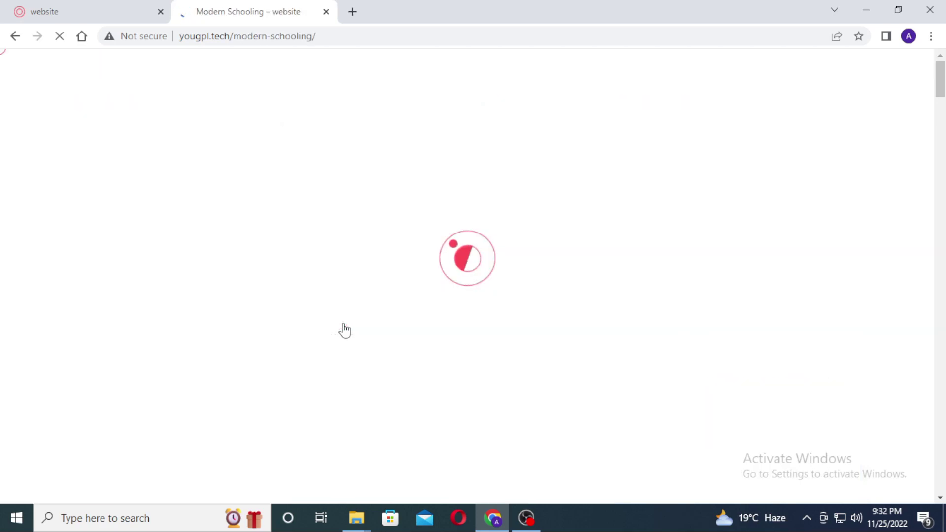
pyautogui.scroll(-10, 414, 342)
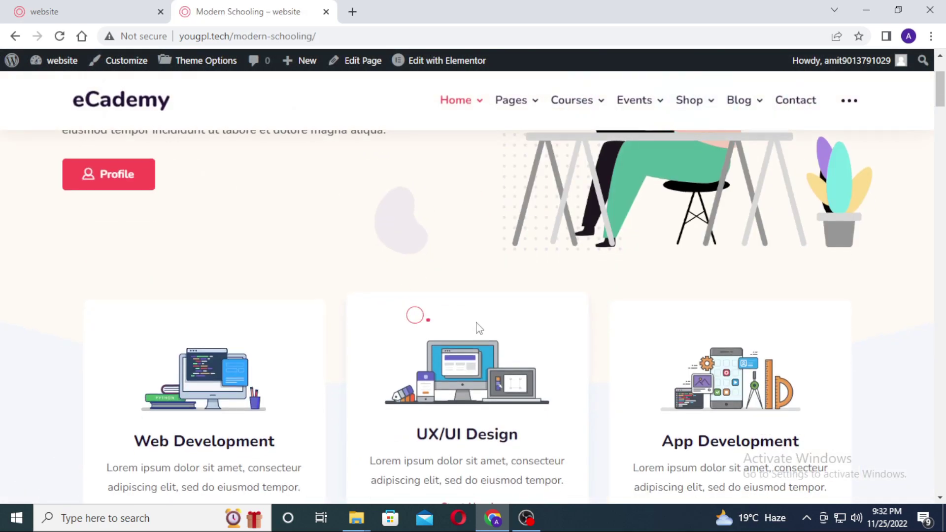
pyautogui.scroll(4, 461, 406)
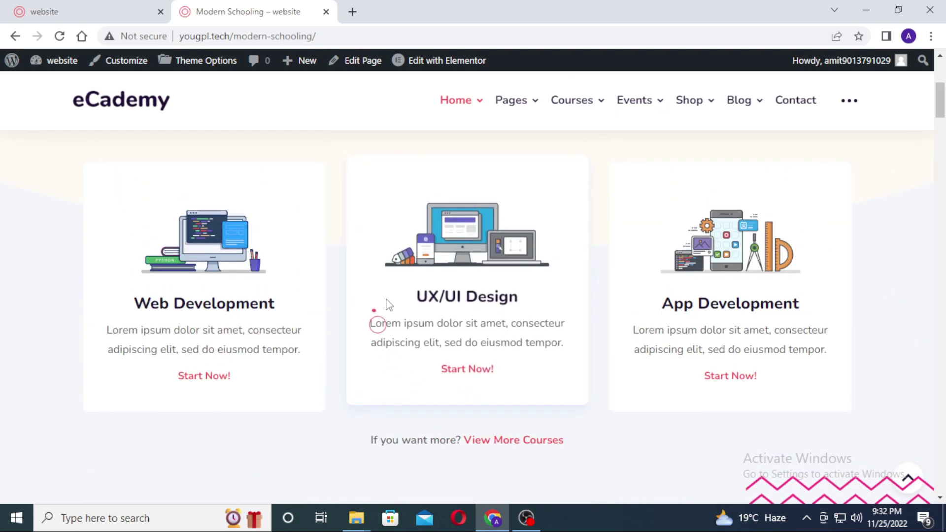
pyautogui.scroll(-3, 345, 345)
pyautogui.scroll(2, 354, 364)
pyautogui.click(191, 370)
pyautogui.scroll(5, 428, 205)
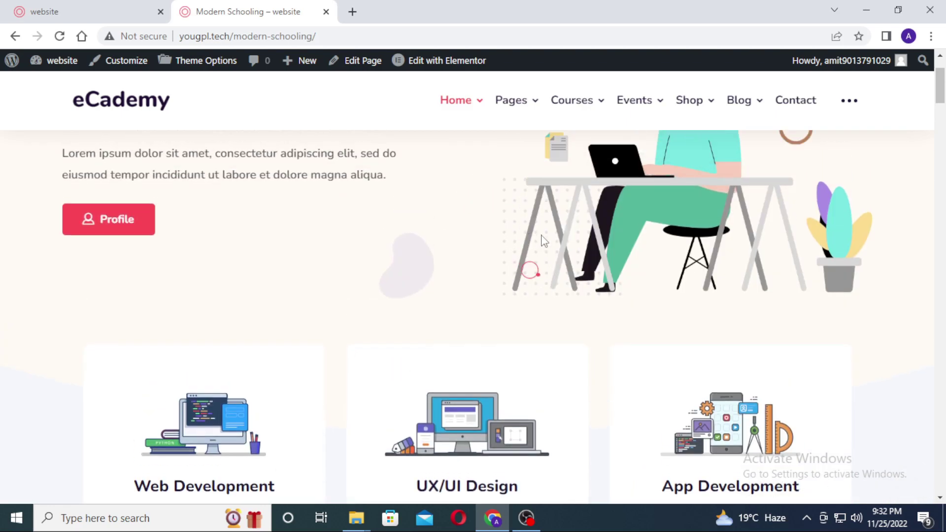
pyautogui.click(468, 99)
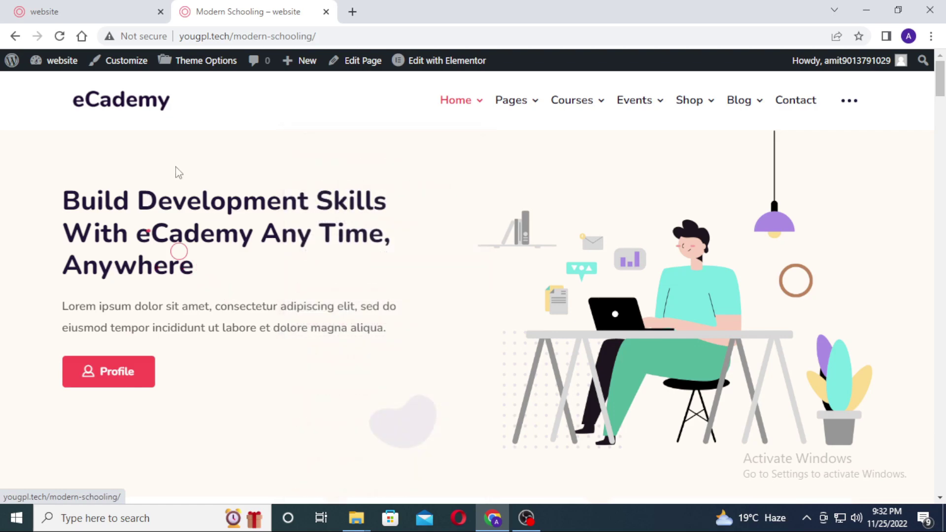
# Go to the WordPress admin dashboard, running the required WordPress database update on the way.
pyautogui.click(63, 77)
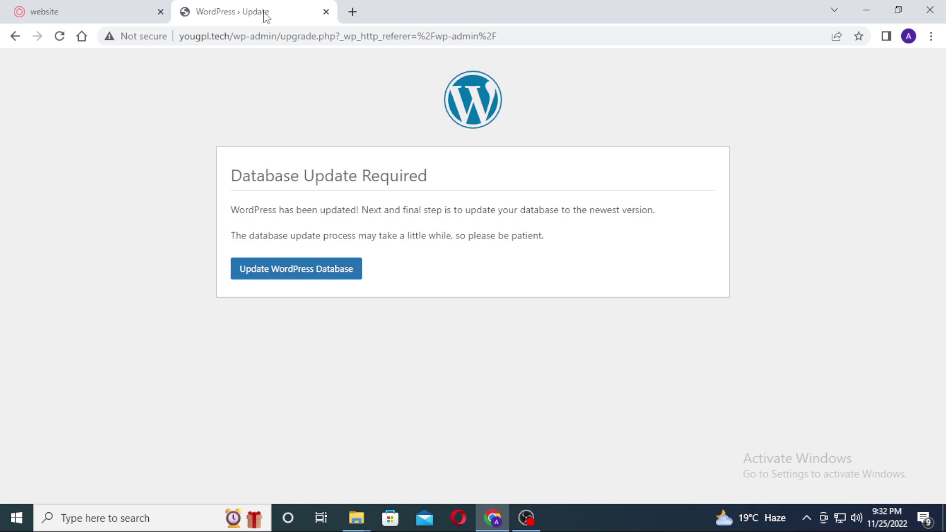
pyautogui.click(299, 271)
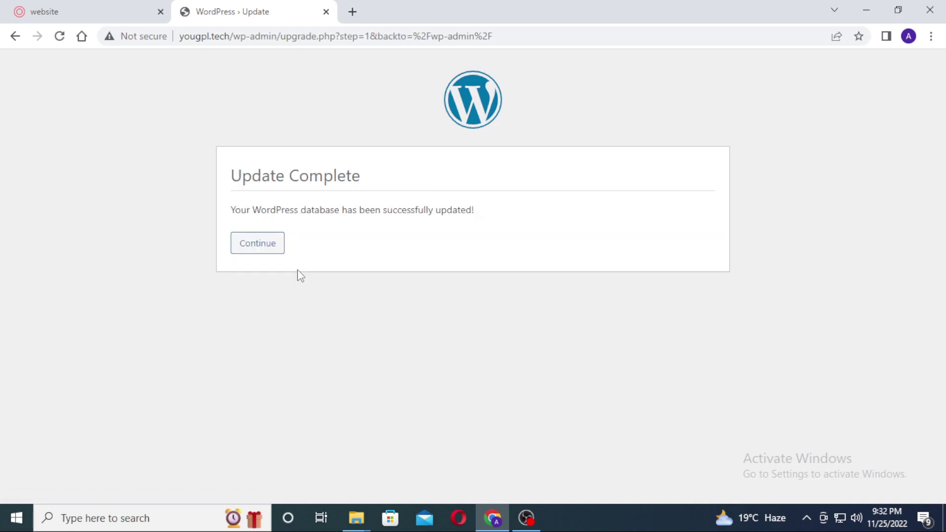
pyautogui.click(269, 247)
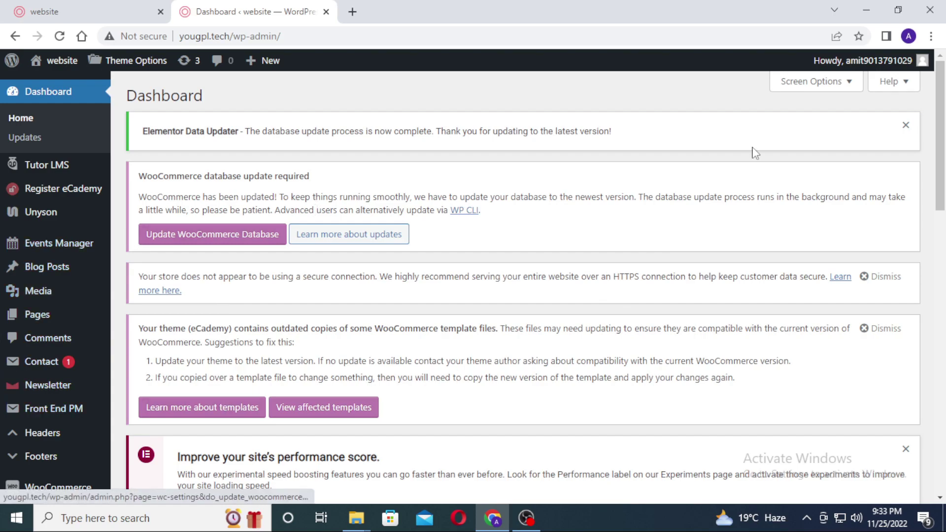
# Hide the Elementor Overview, WooCommerce Recent Reviews and WooCommerce Status boxes from the dashboard.
pyautogui.click(840, 82)
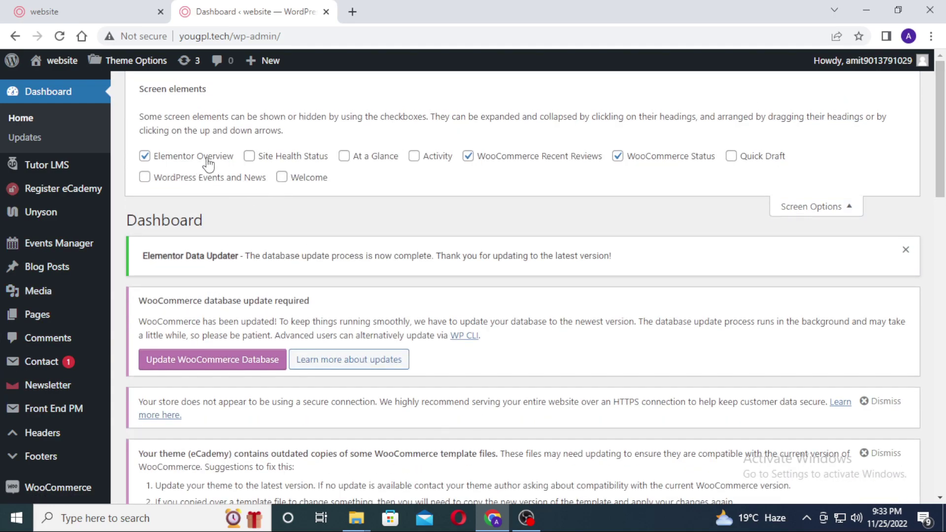
pyautogui.click(208, 161)
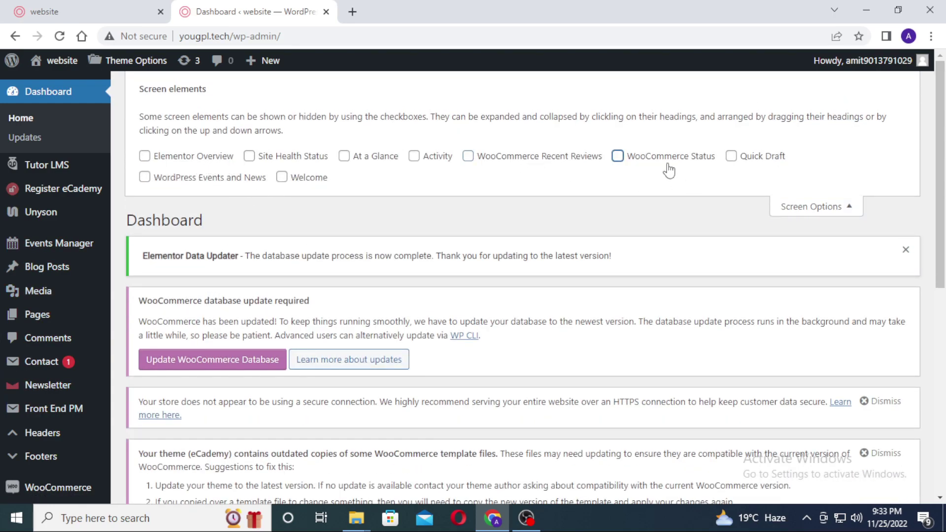
pyautogui.click(824, 213)
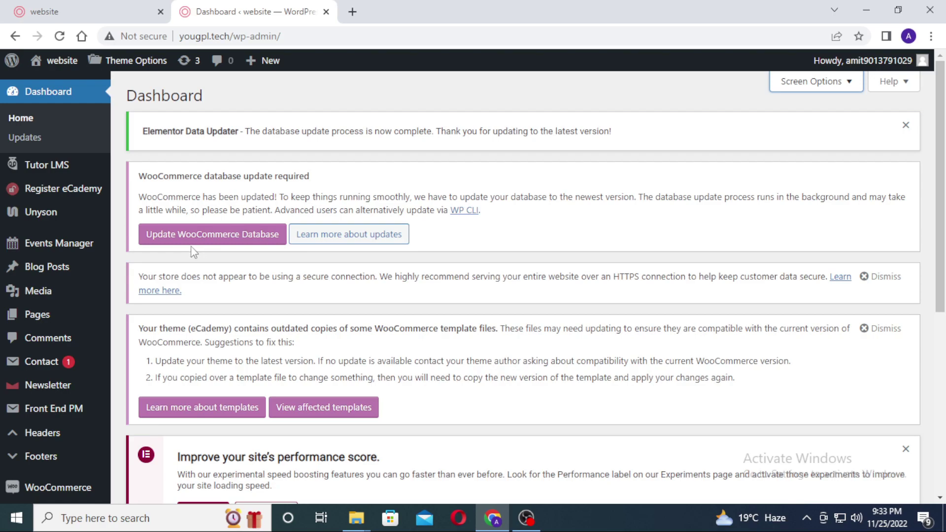
# Open the site's navigation menu management page and load the Primary Menu for editing.
pyautogui.scroll(-4, 320, 298)
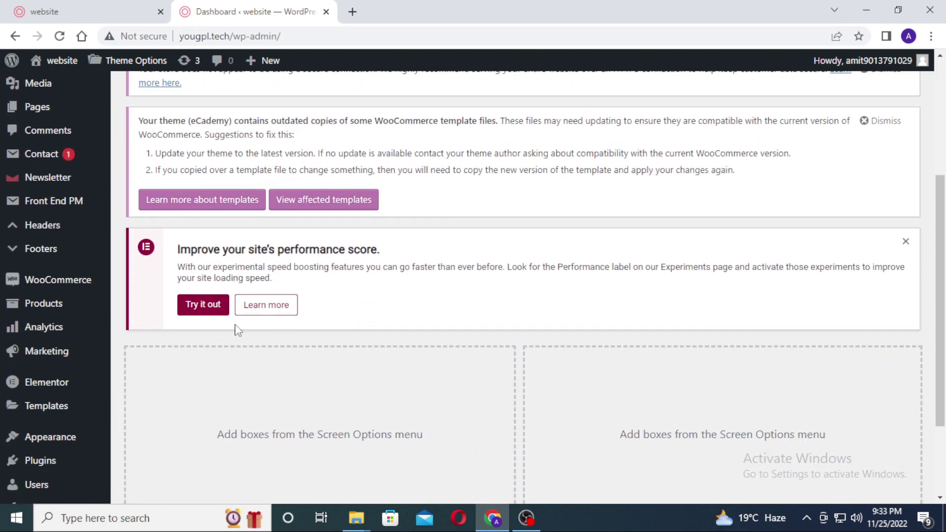
pyautogui.scroll(5, 368, 329)
pyautogui.scroll(-5, 332, 303)
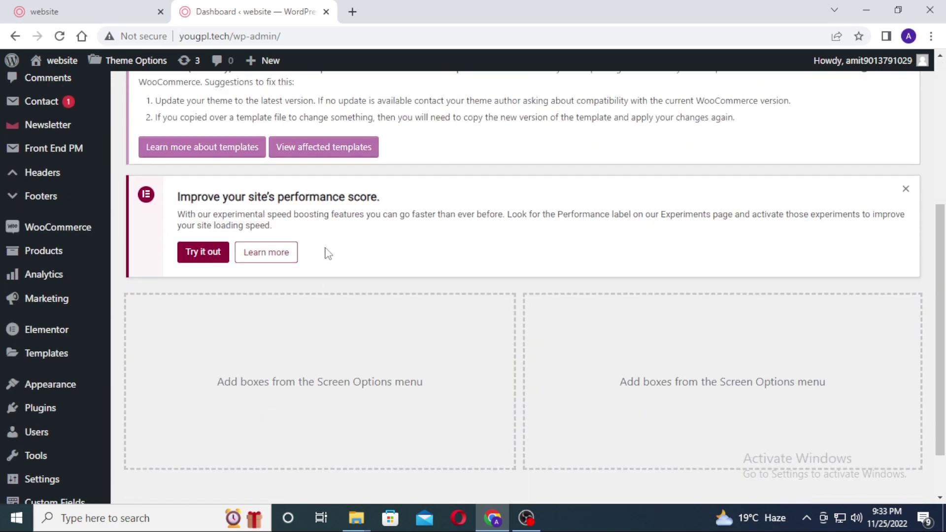
pyautogui.scroll(1, 327, 253)
pyautogui.scroll(-2, 79, 394)
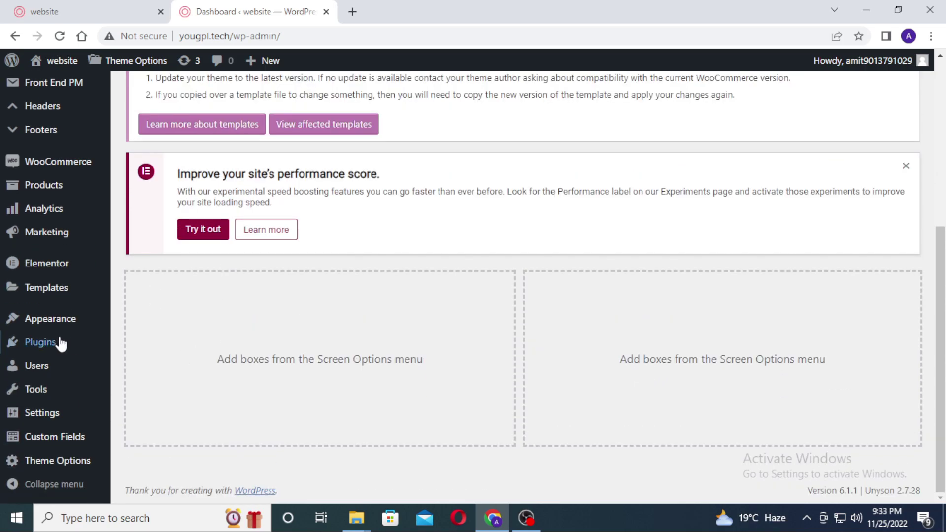
pyautogui.moveTo(71, 321)
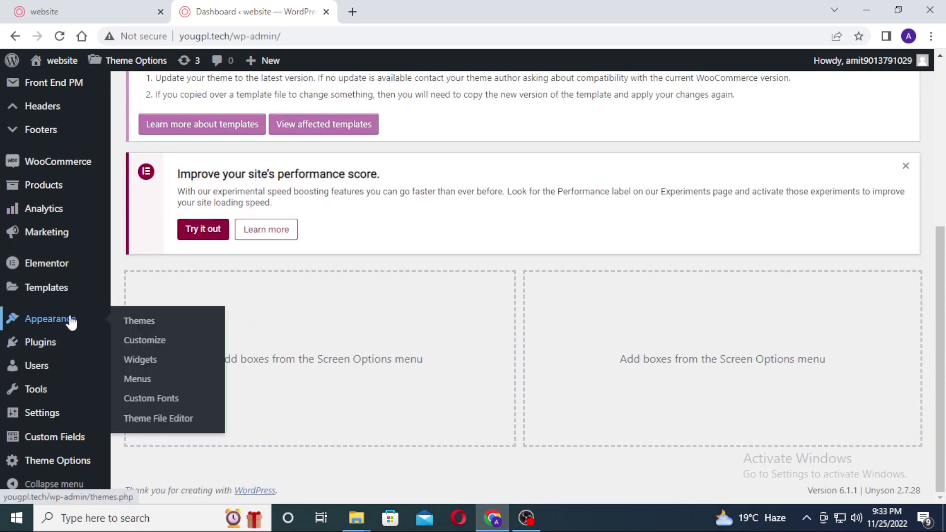
pyautogui.click(140, 382)
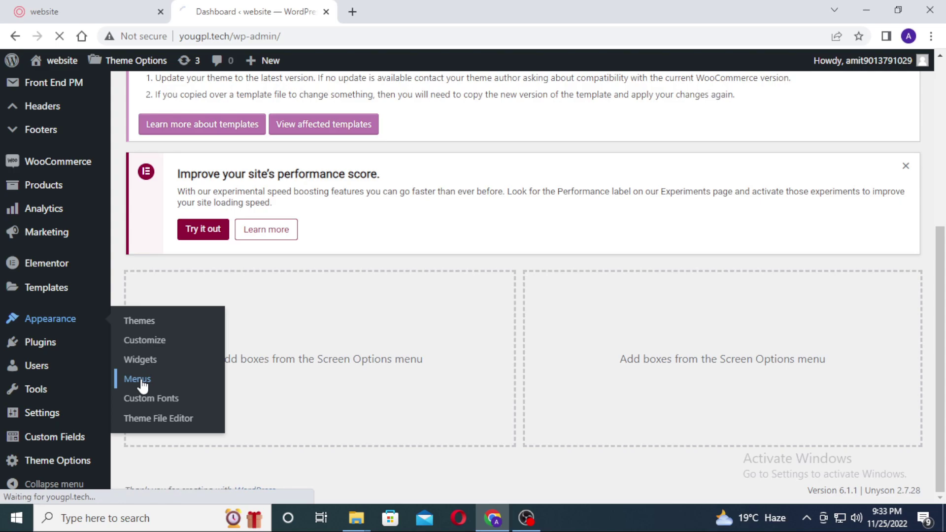
pyautogui.scroll(-4, 296, 295)
pyautogui.scroll(3, 401, 240)
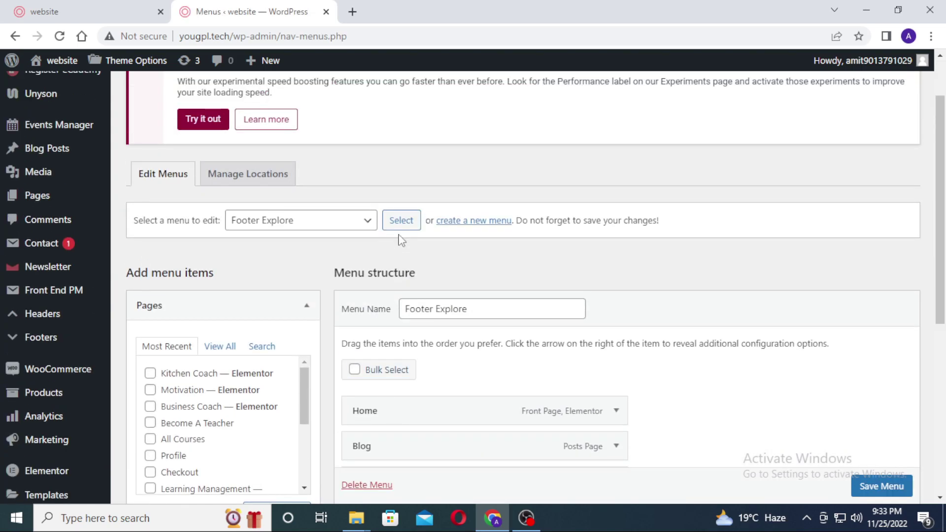
pyautogui.click(326, 223)
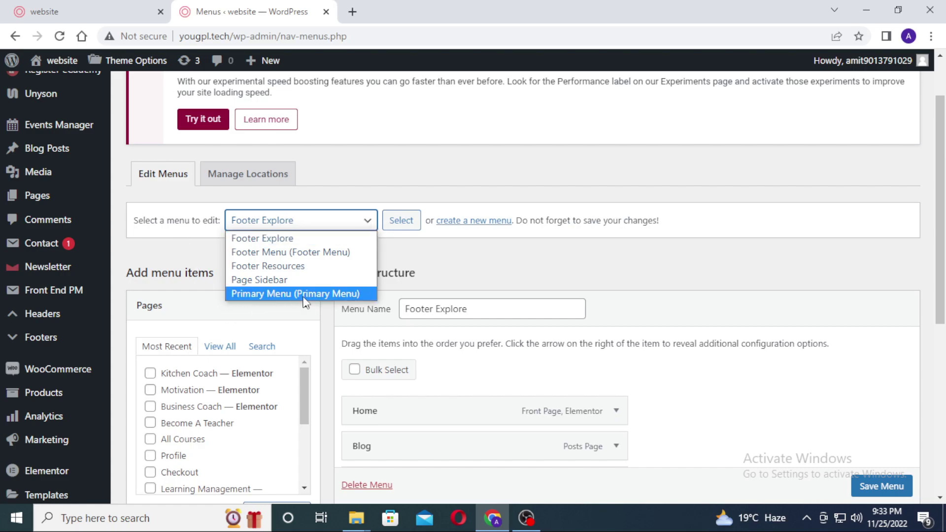
pyautogui.click(281, 295)
pyautogui.click(401, 221)
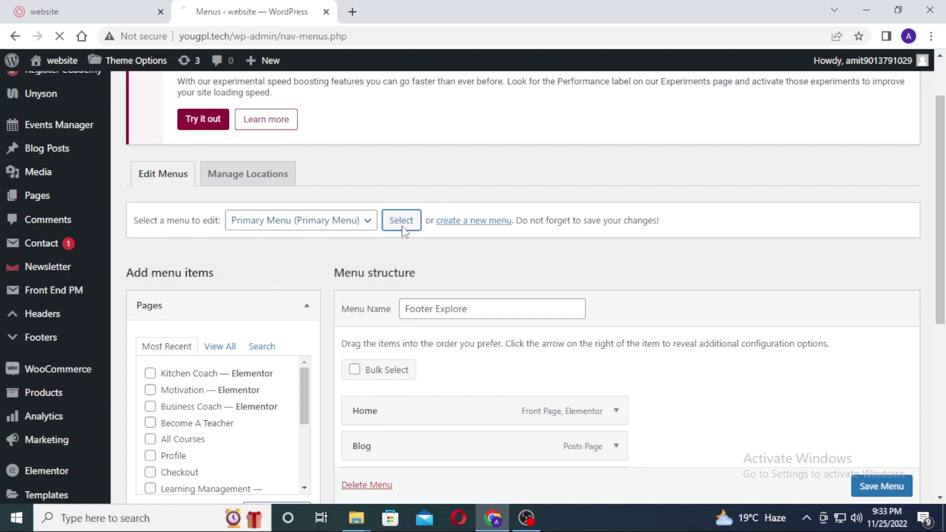
# Bulk-remove the Home item and all its sub items except Modern Schooling from the Primary Menu.
pyautogui.scroll(-5, 513, 239)
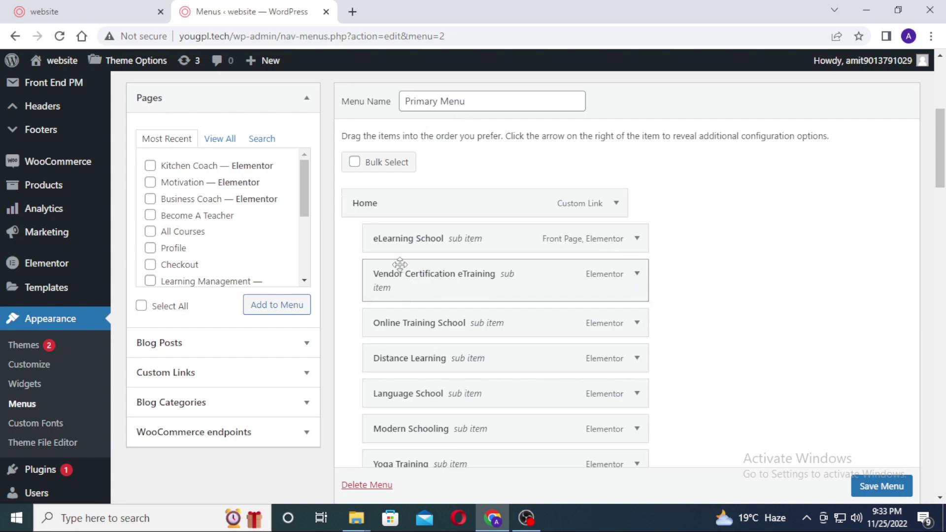
pyautogui.scroll(-3, 534, 333)
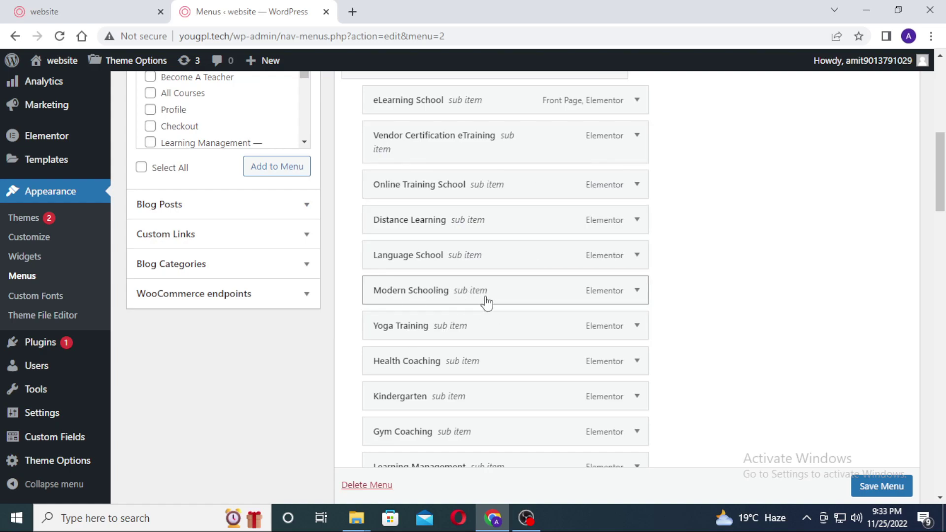
pyautogui.scroll(3, 486, 302)
pyautogui.click(355, 161)
pyautogui.click(358, 202)
pyautogui.click(379, 239)
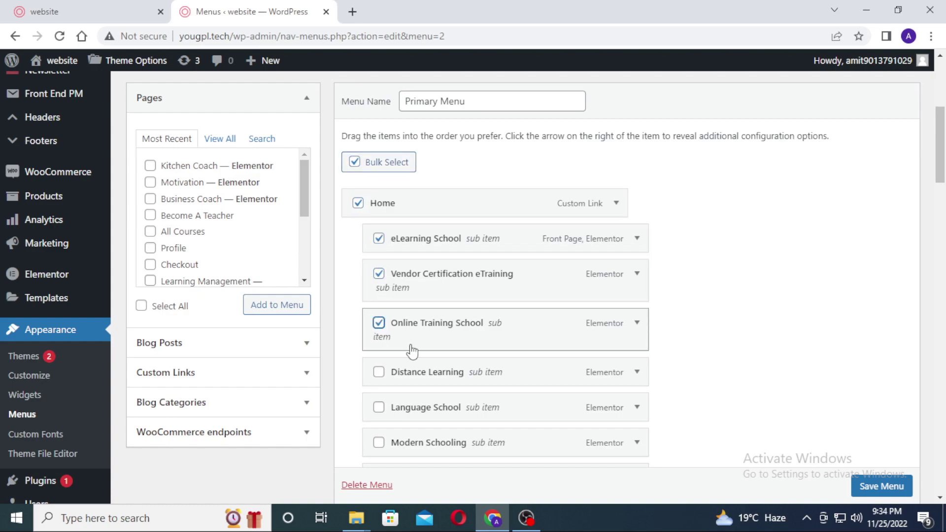
pyautogui.scroll(-1, 401, 342)
pyautogui.scroll(-1, 452, 380)
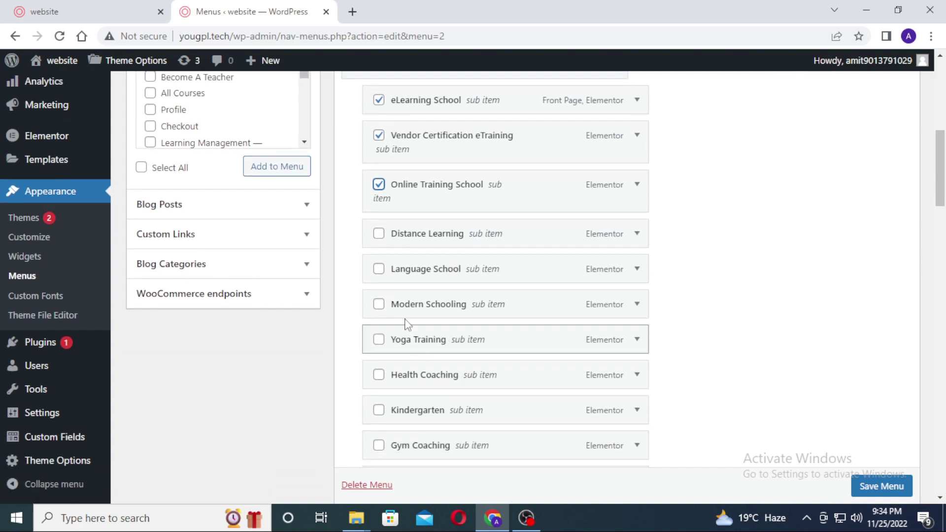
pyautogui.click(378, 269)
pyautogui.click(379, 233)
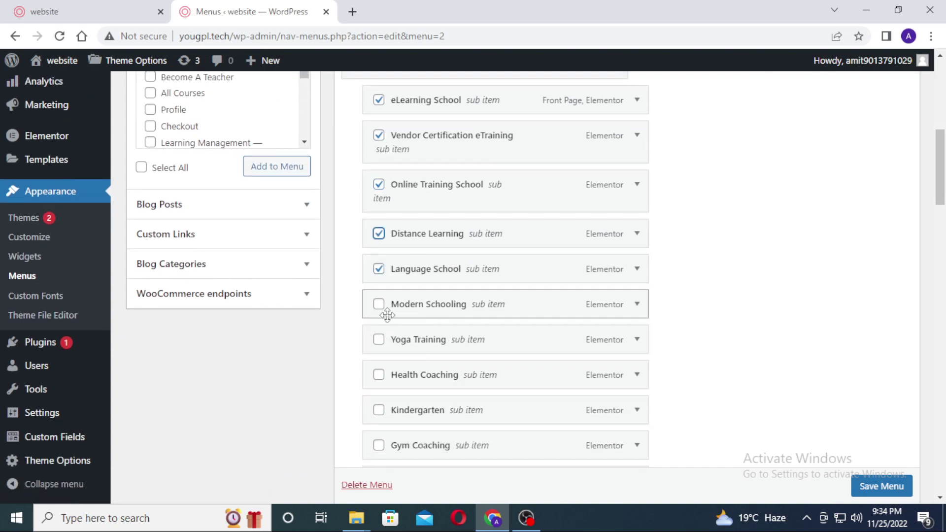
pyautogui.click(379, 339)
pyautogui.click(378, 375)
pyautogui.click(379, 410)
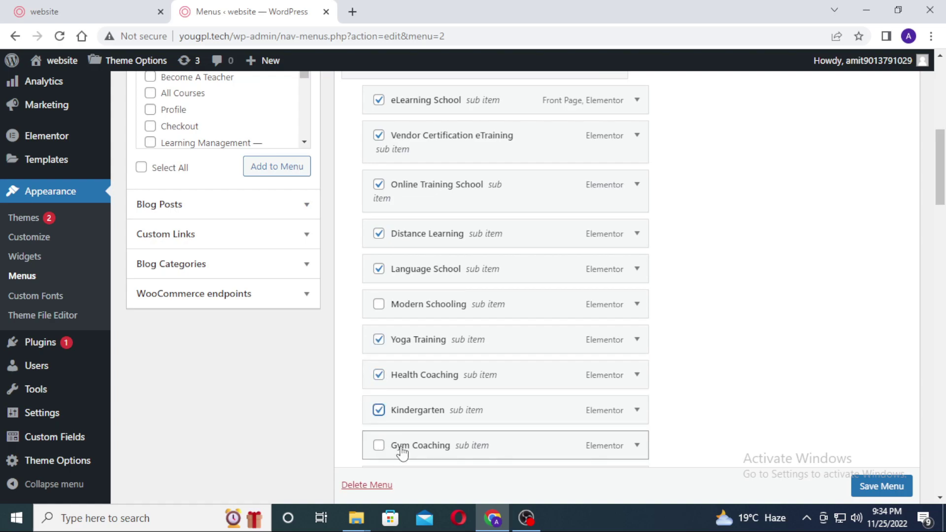
pyautogui.click(379, 444)
pyautogui.scroll(-3, 379, 400)
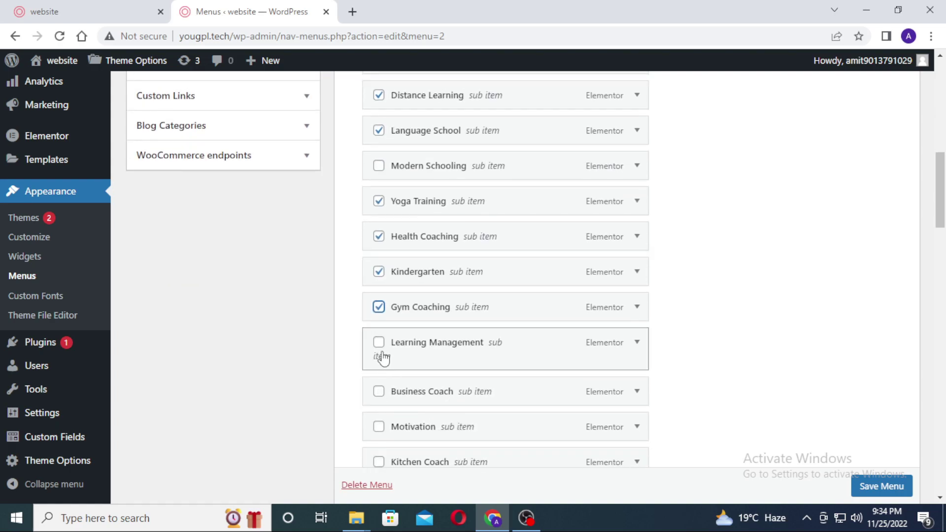
pyautogui.click(378, 392)
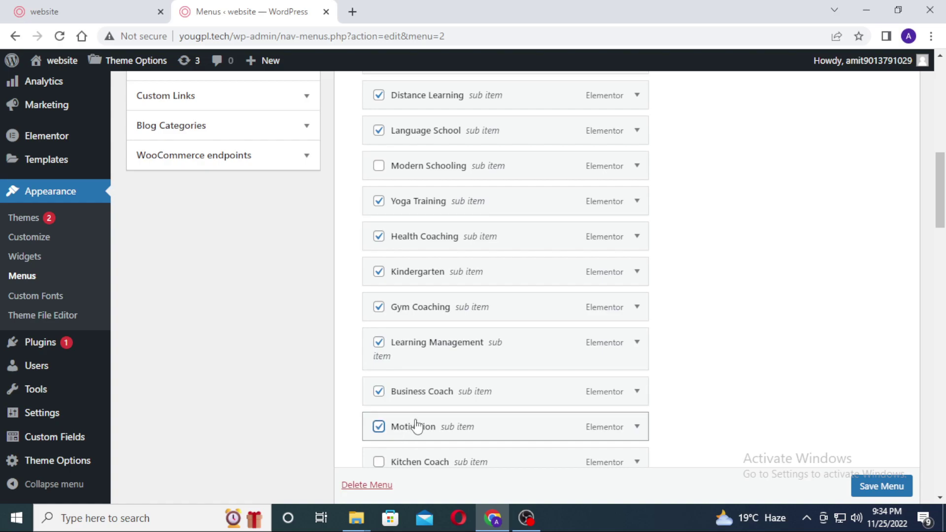
pyautogui.scroll(-3, 417, 427)
pyautogui.scroll(-20, 584, 319)
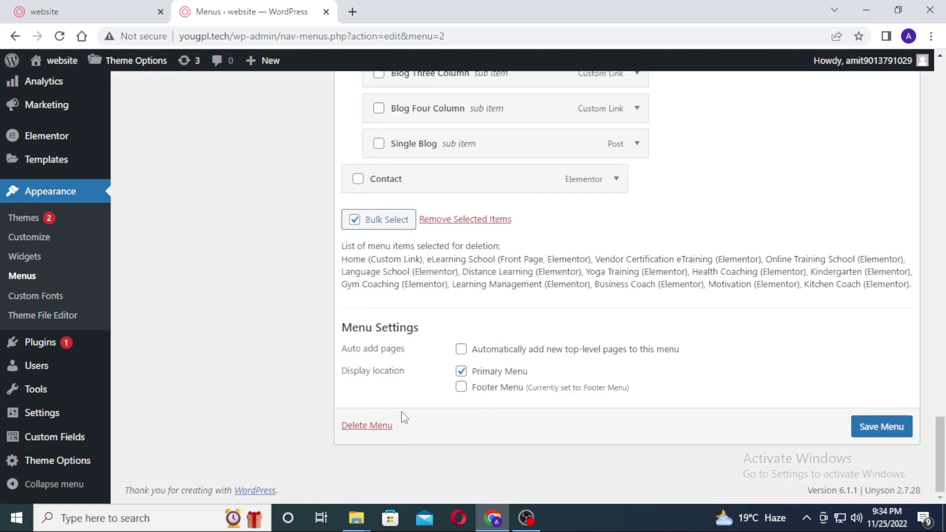
pyautogui.click(477, 219)
# Change the Modern Schooling item's navigation label to Home and save the Primary Menu.
pyautogui.scroll(20, 512, 226)
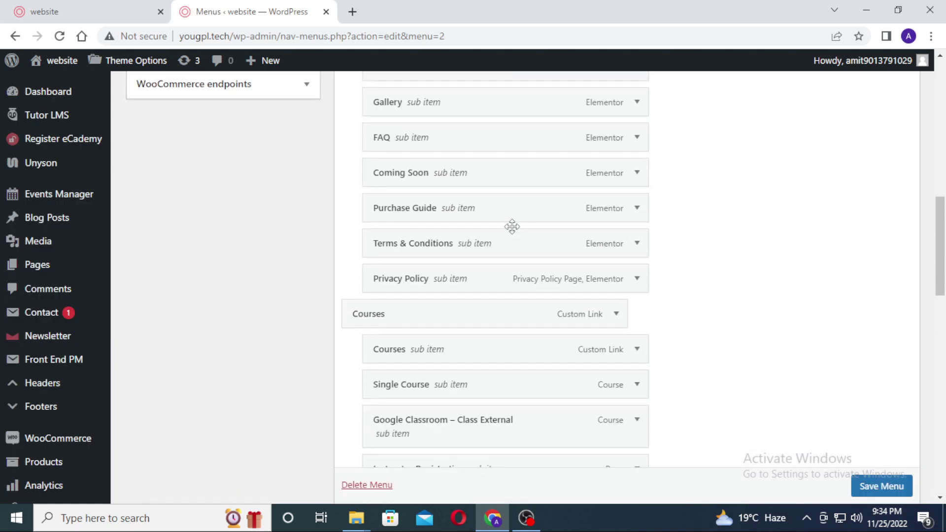
pyautogui.scroll(-2, 463, 345)
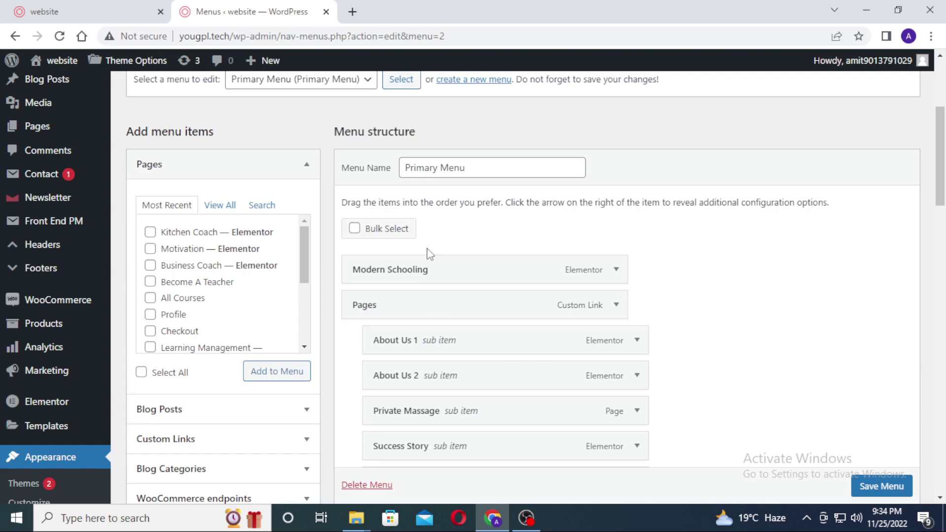
pyautogui.click(616, 270)
pyautogui.moveTo(456, 318); pyautogui.dragTo(347, 321)
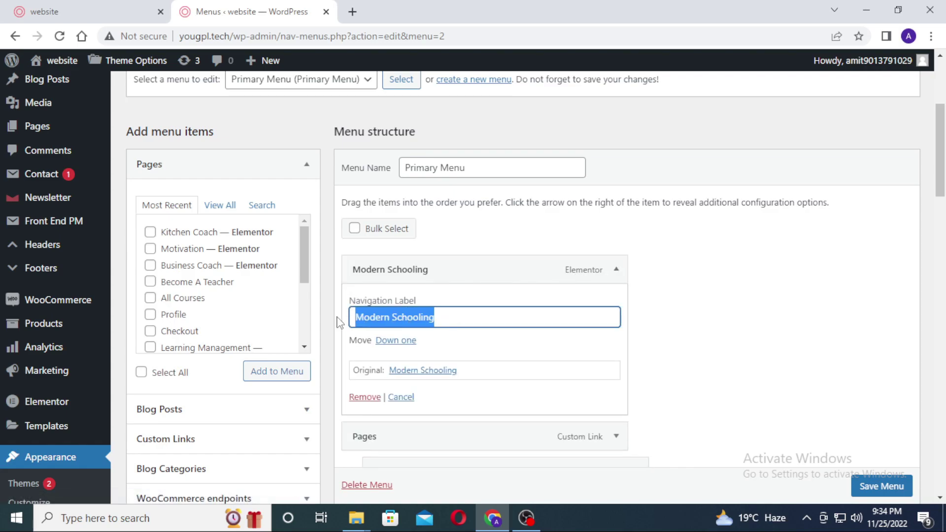
pyautogui.write('Home')
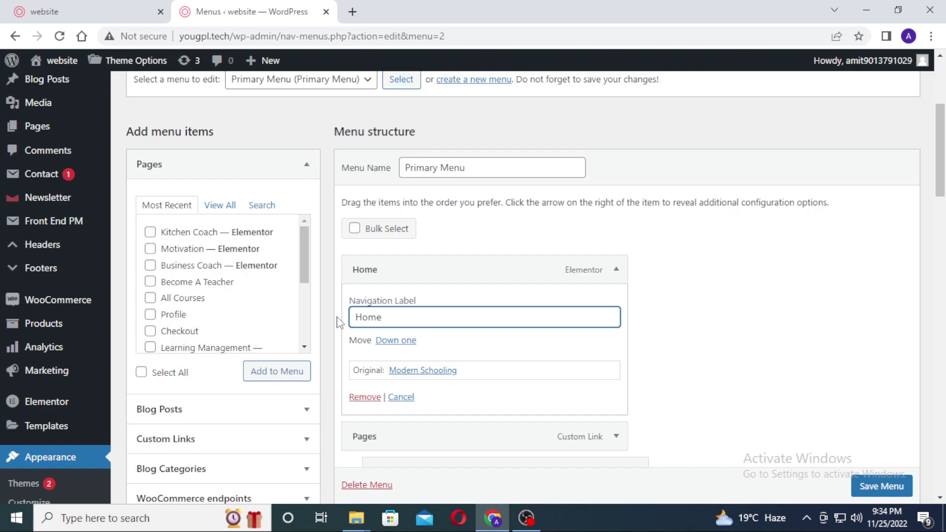
pyautogui.click(880, 486)
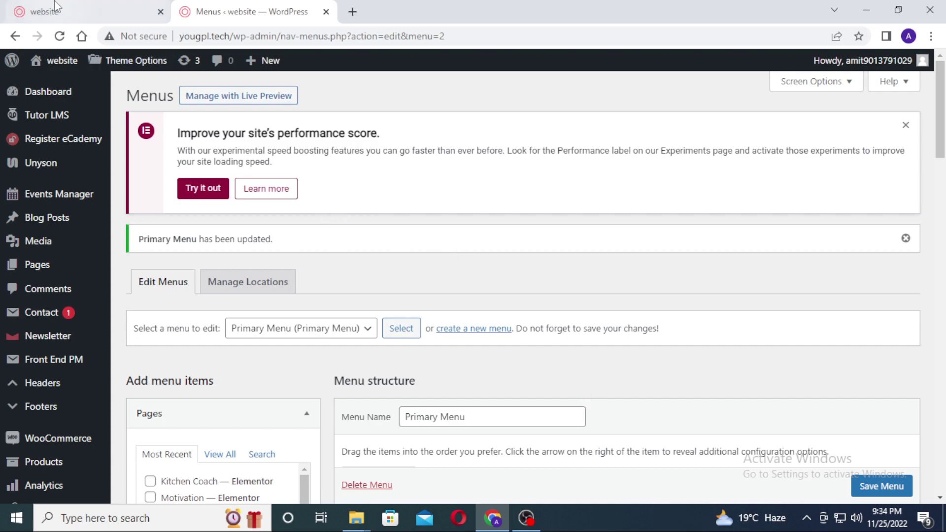
# Reload the site's front page and check the edited navigation menu in its header.
pyautogui.click(72, 20)
pyautogui.click(97, 103)
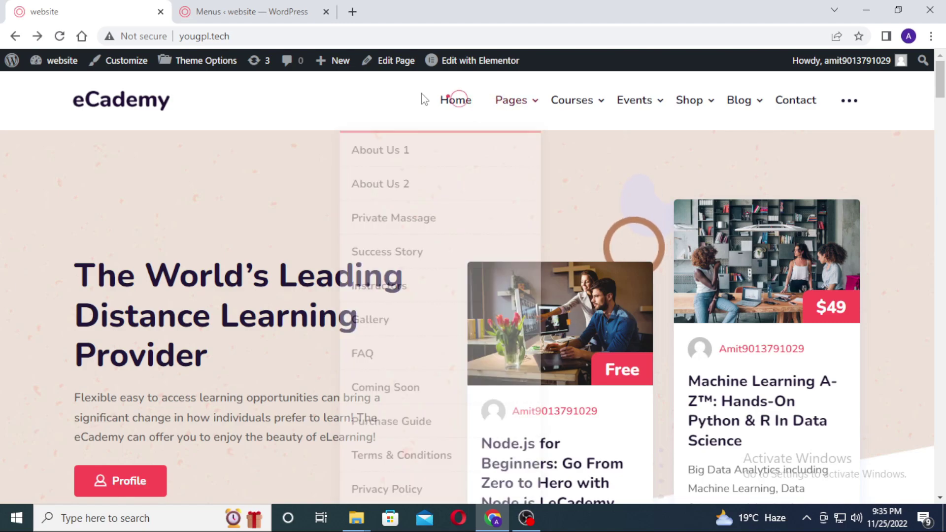
# Open the header's Home item on the site and look through the page it leads to.
pyautogui.click(446, 97)
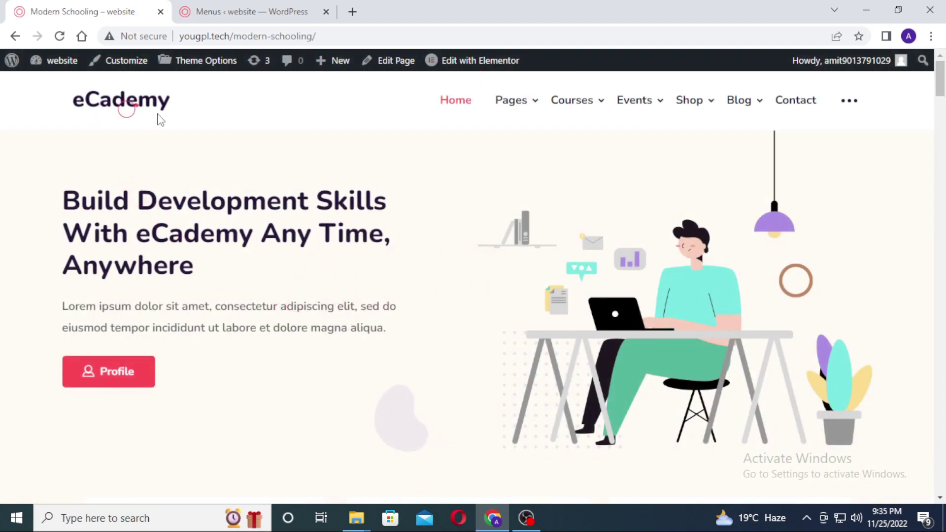
pyautogui.scroll(-10, 444, 320)
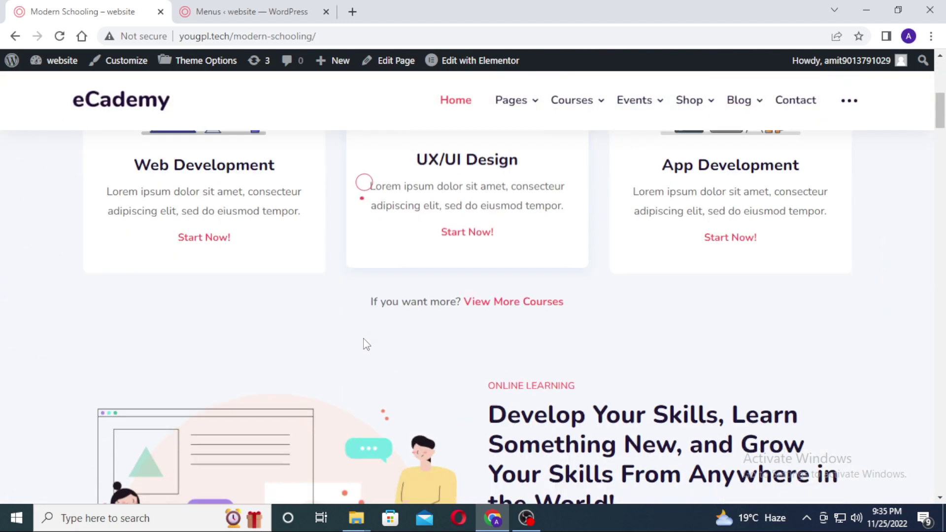
pyautogui.scroll(10, 360, 340)
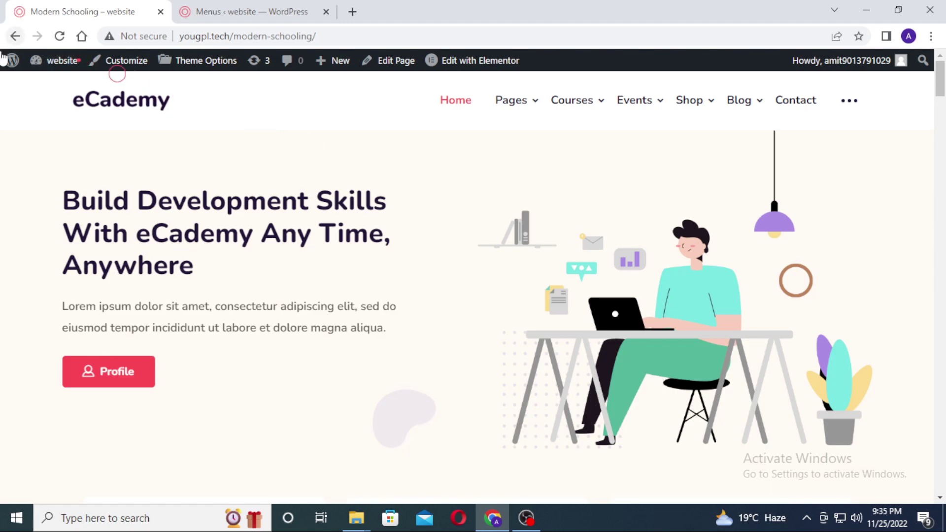
# Open the list of all pages in the WordPress dashboard and look through its first two pages for the Modern Schooling page.
pyautogui.click(53, 61)
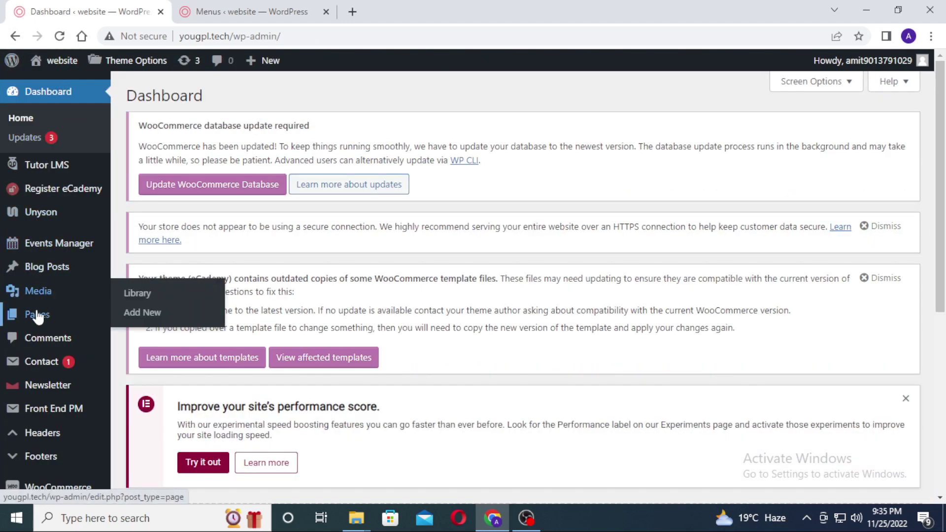
pyautogui.moveTo(61, 319)
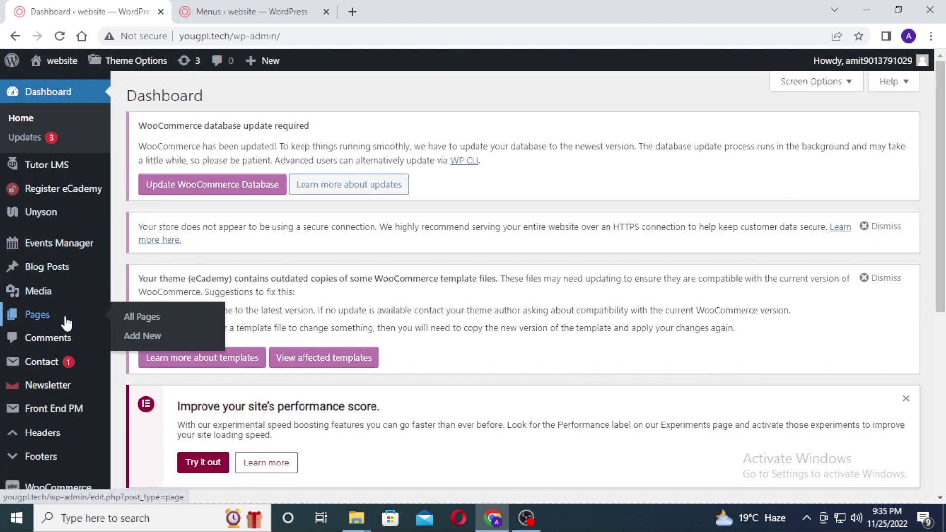
pyautogui.click(155, 317)
pyautogui.scroll(-5, 353, 277)
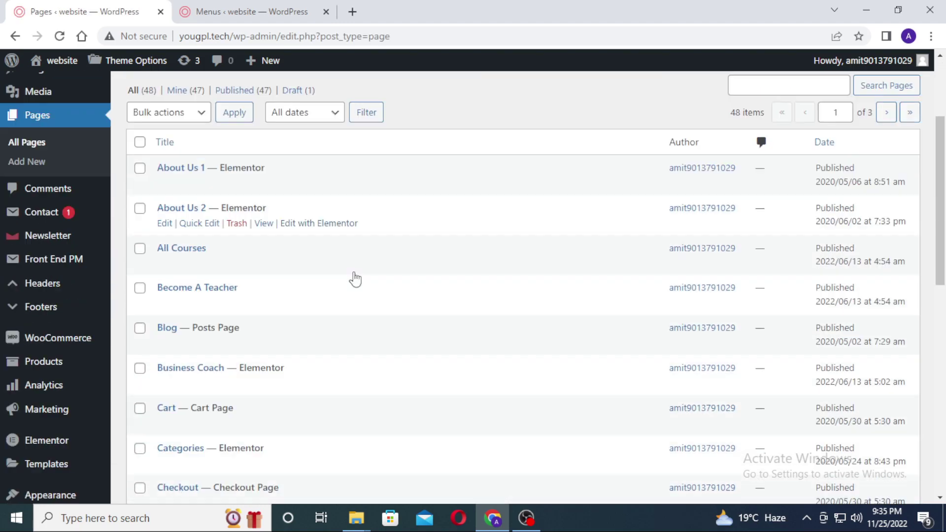
pyautogui.scroll(-5, 257, 265)
pyautogui.scroll(-3, 243, 359)
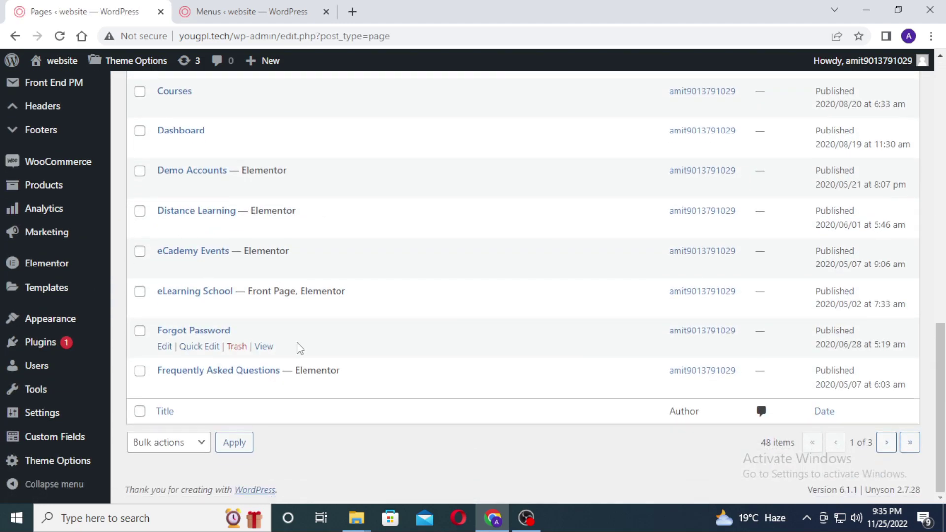
pyautogui.click(895, 445)
pyautogui.scroll(-5, 317, 423)
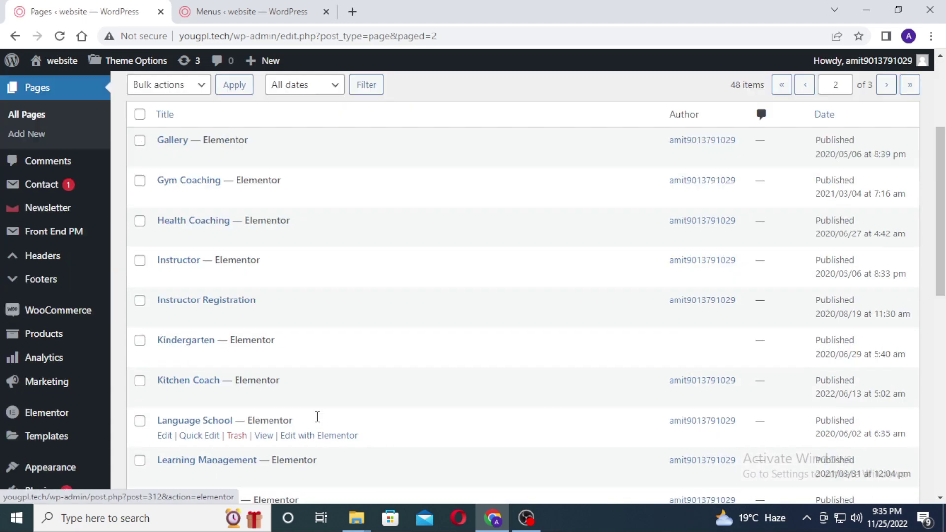
pyautogui.scroll(3, 187, 178)
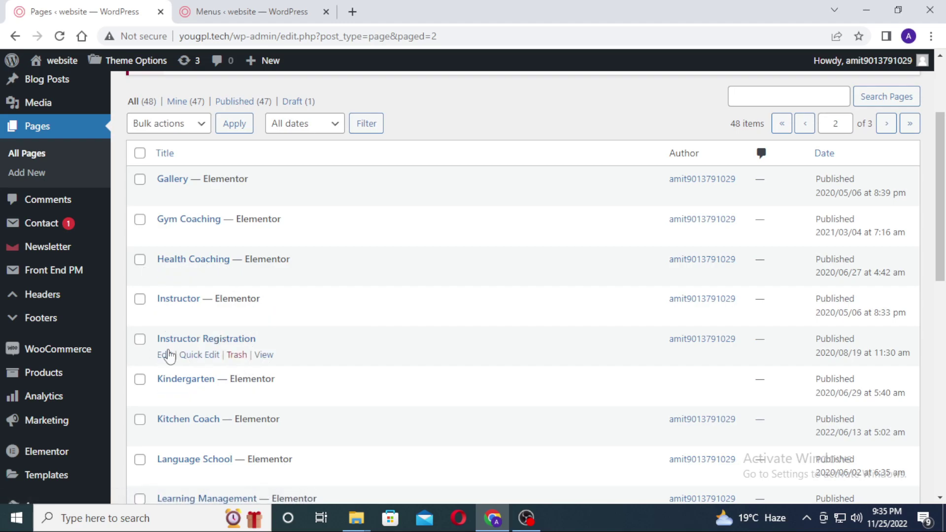
pyautogui.scroll(-3, 248, 340)
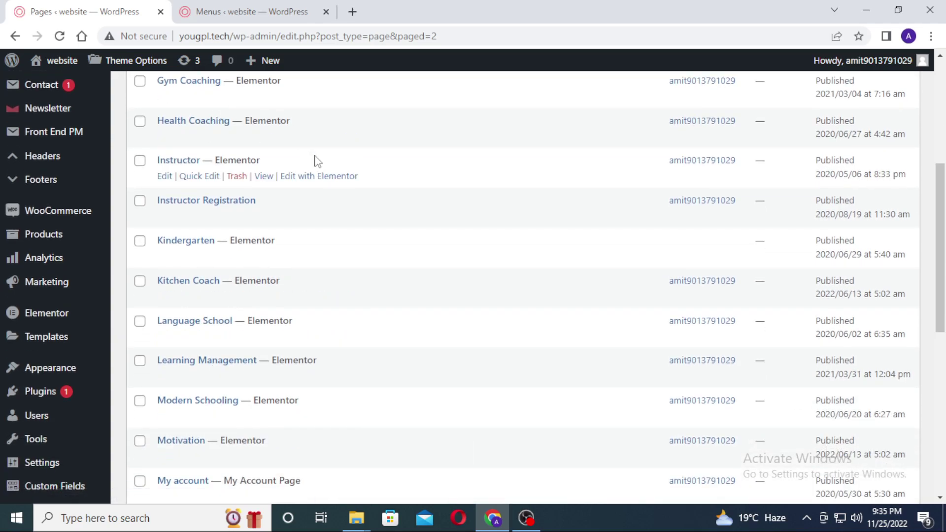
pyautogui.scroll(5, 315, 161)
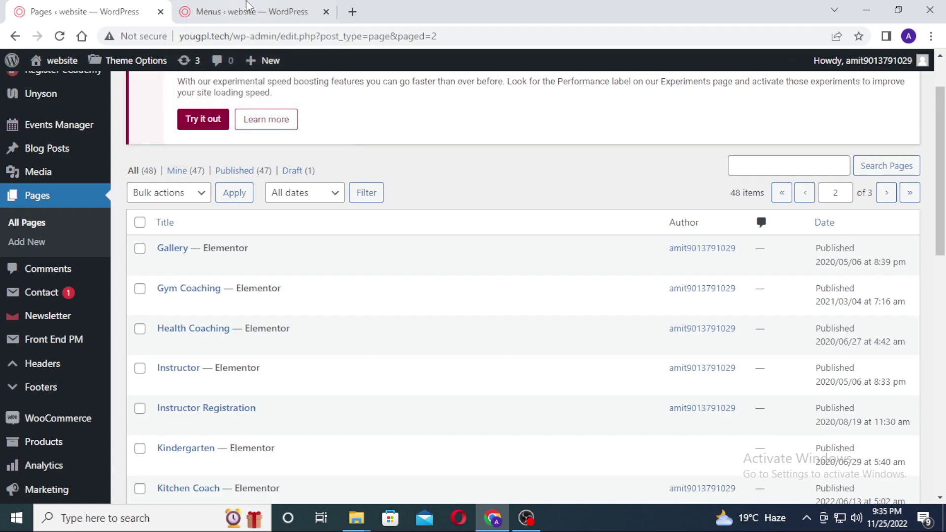
# Customize the site's homepage settings so that Modern Schooling is the static homepage, and publish the change.
pyautogui.click(246, 9)
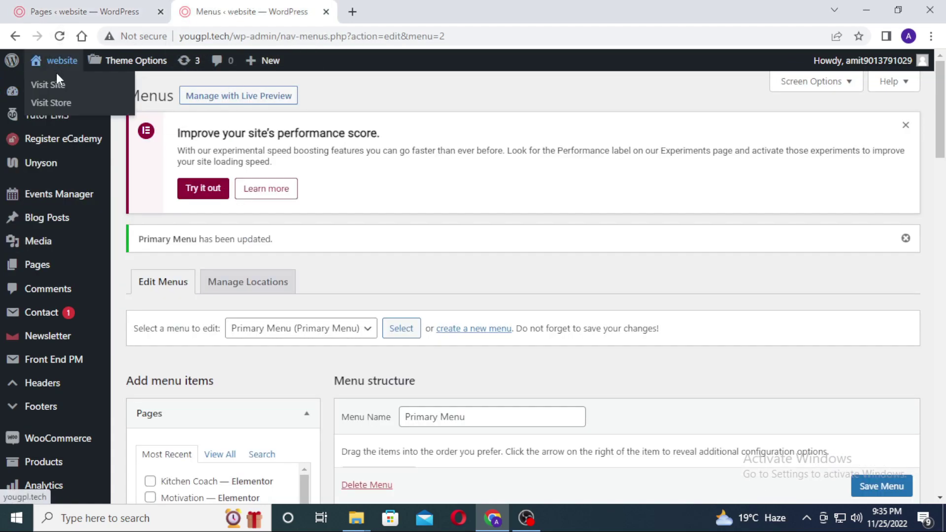
pyautogui.click(64, 85)
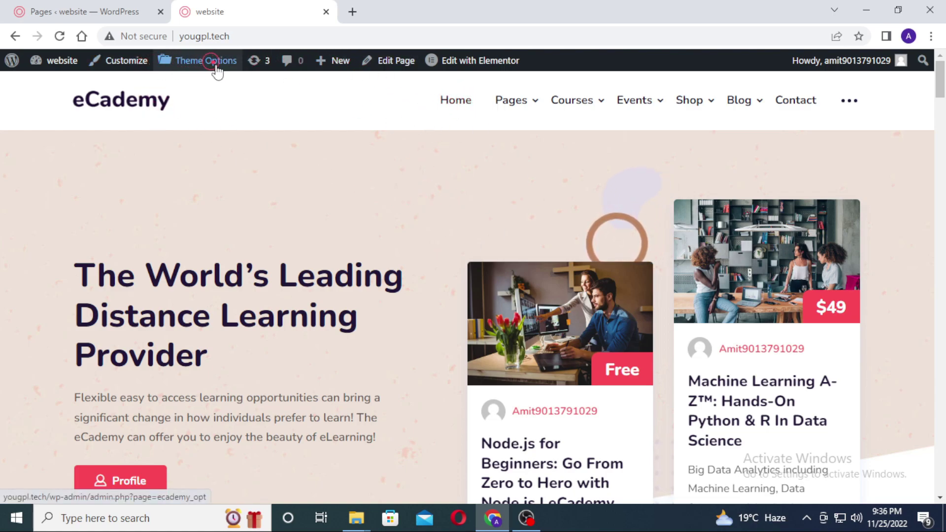
pyautogui.click(125, 63)
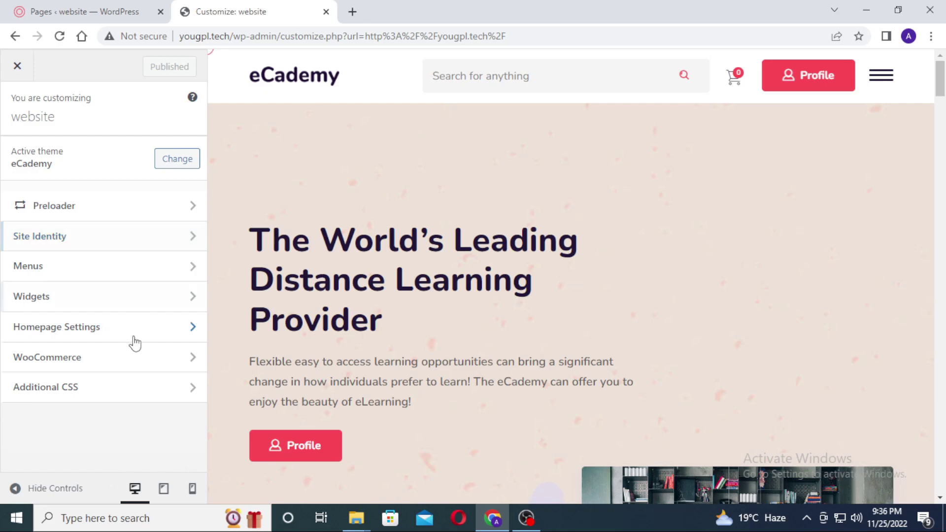
pyautogui.click(136, 341)
pyautogui.click(156, 358)
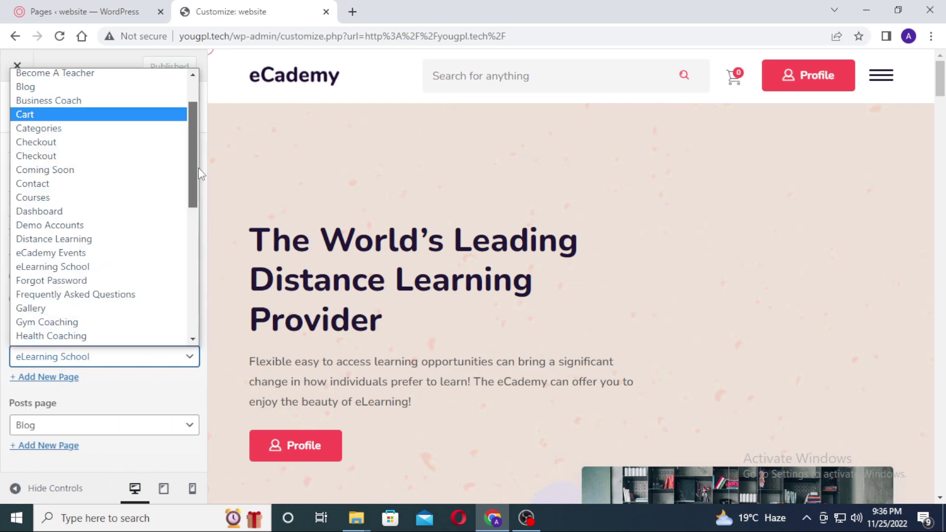
pyautogui.scroll(-1, 202, 182)
pyautogui.moveTo(200, 177); pyautogui.dragTo(190, 257)
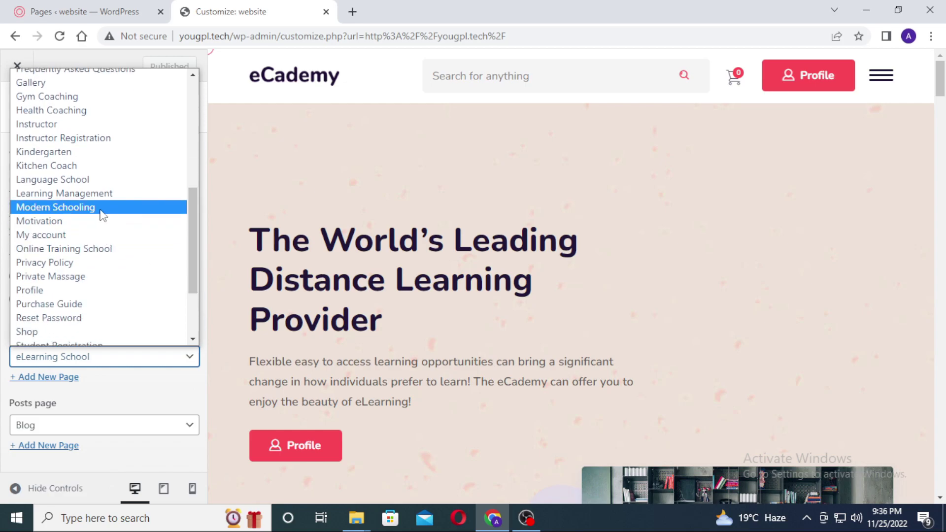
pyautogui.click(55, 207)
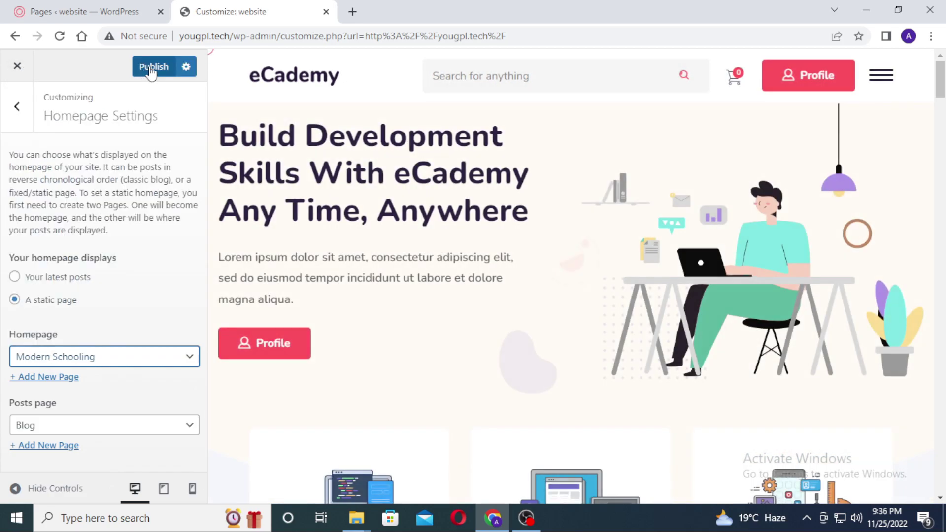
pyautogui.click(148, 73)
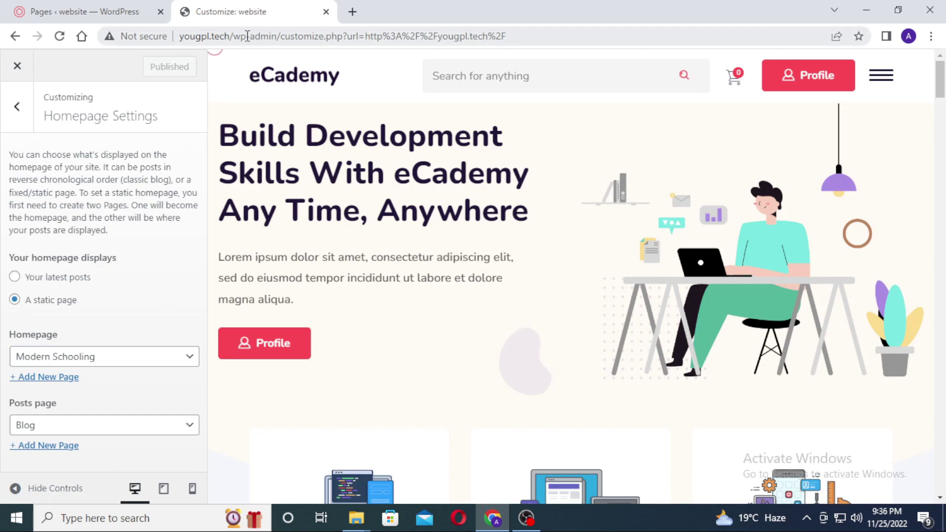
# Load the site's root address yougpl.tech and check the homepage, also by way of the eCademy logo link.
pyautogui.moveTo(233, 37); pyautogui.dragTo(546, 39)
pyautogui.press('BackSpace')
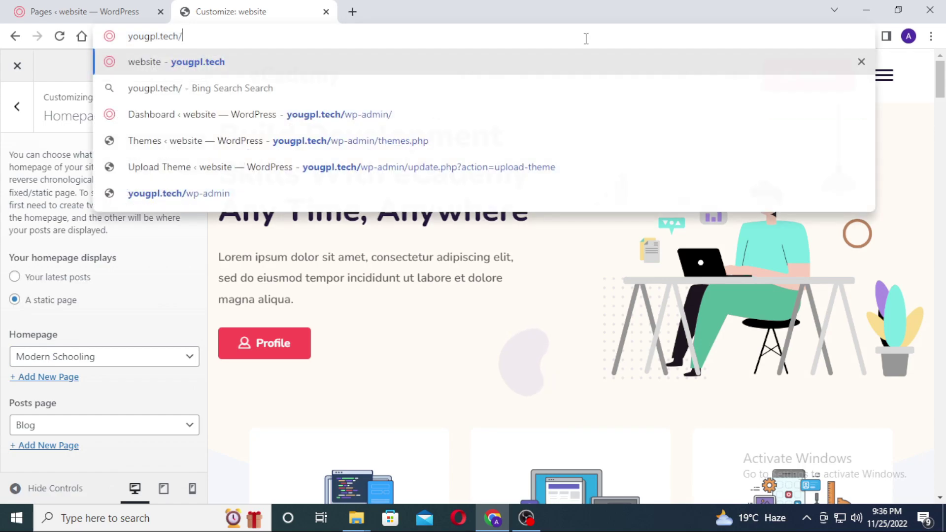
pyautogui.press('Return')
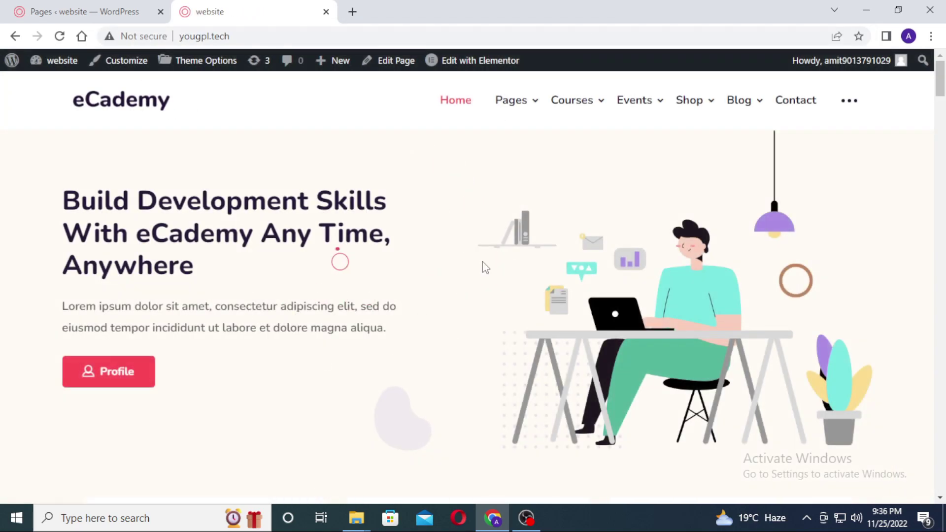
pyautogui.scroll(-5, 384, 389)
pyautogui.scroll(5, 484, 302)
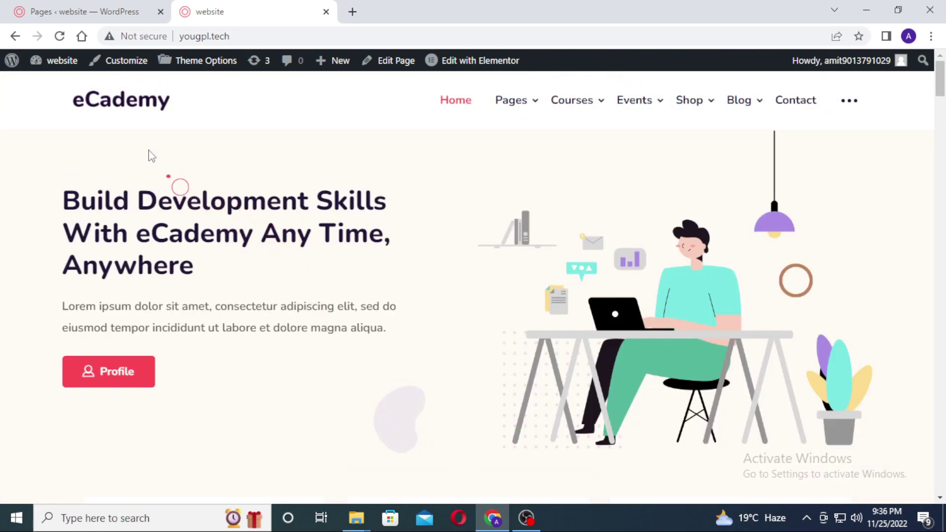
pyautogui.click(130, 98)
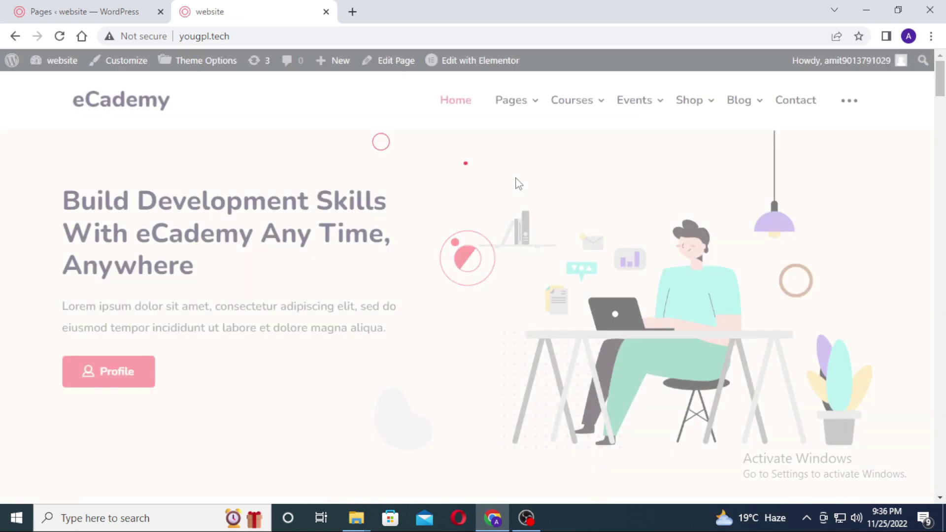
pyautogui.scroll(-15, 516, 182)
pyautogui.scroll(12, 498, 349)
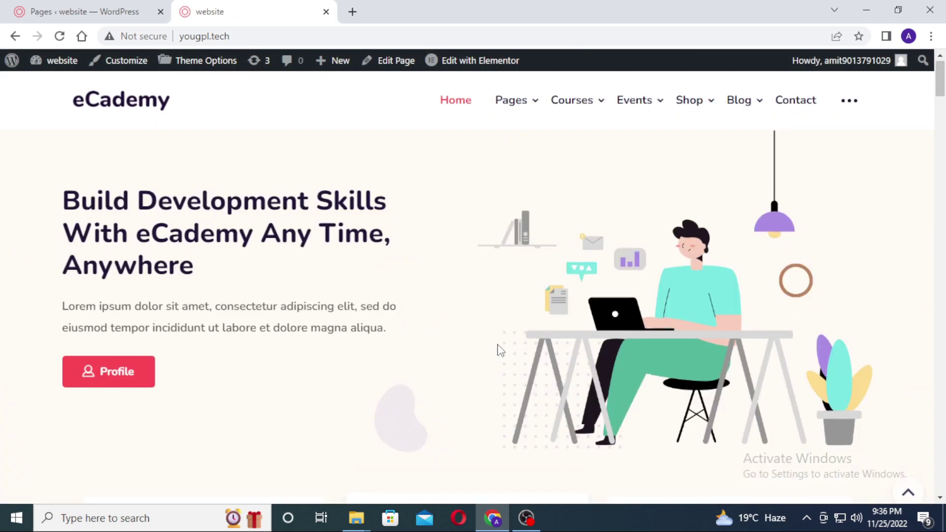
# Examine the submenus of Pages, Courses, Shop and Blog in the site header, plus its extra search and profile options.
pyautogui.moveTo(523, 108)
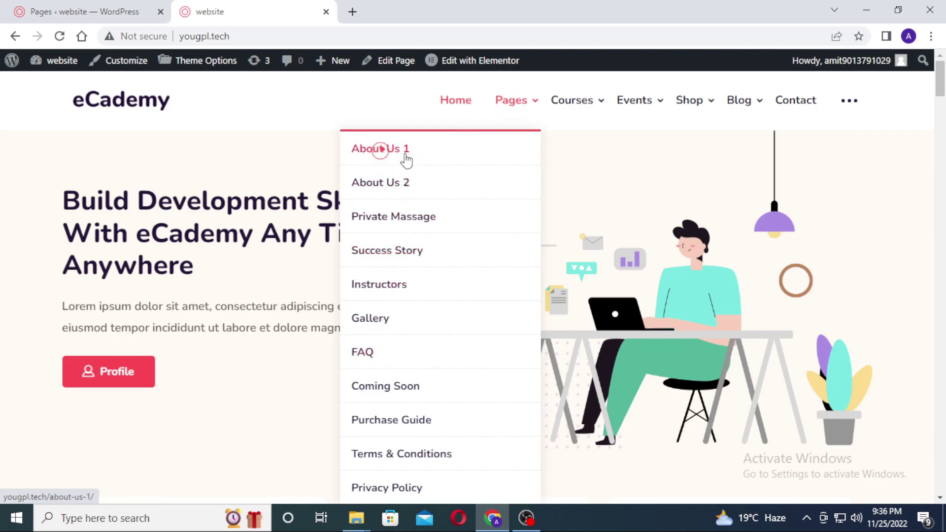
pyautogui.moveTo(584, 106)
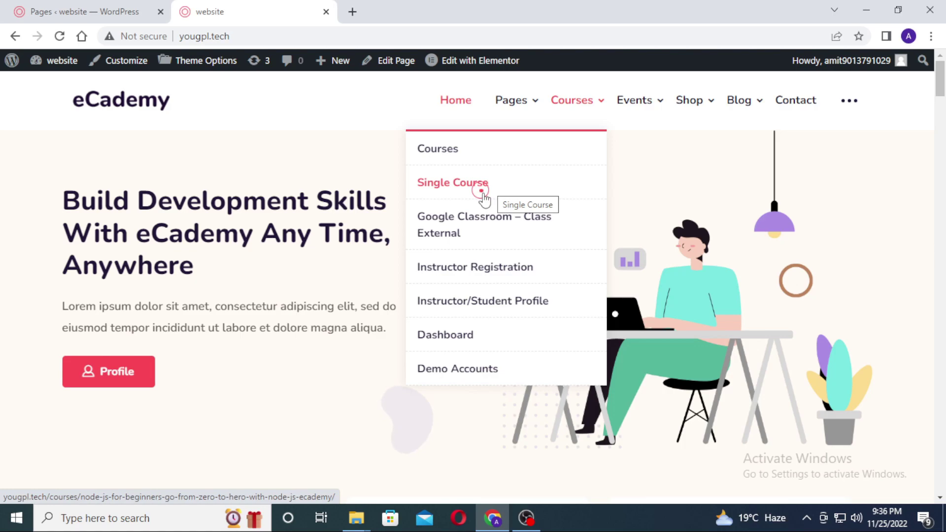
pyautogui.moveTo(694, 105)
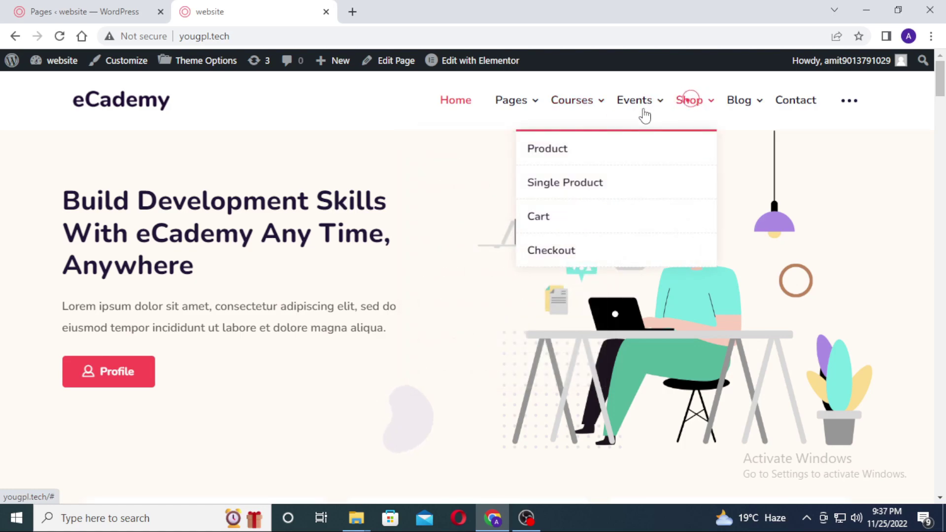
pyautogui.moveTo(765, 109)
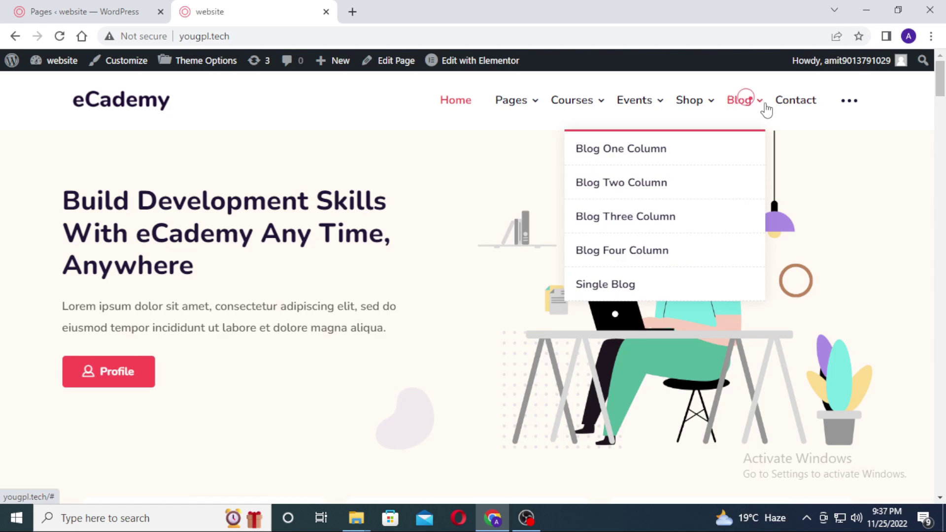
pyautogui.click(848, 100)
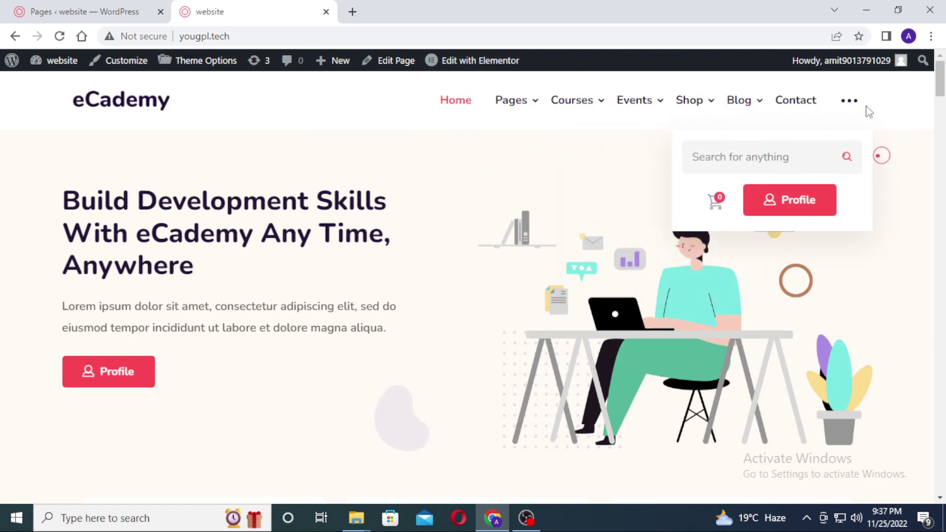
pyautogui.click(851, 102)
# Open the Modern Schooling homepage for editing with Elementor and look over its sections.
pyautogui.click(453, 61)
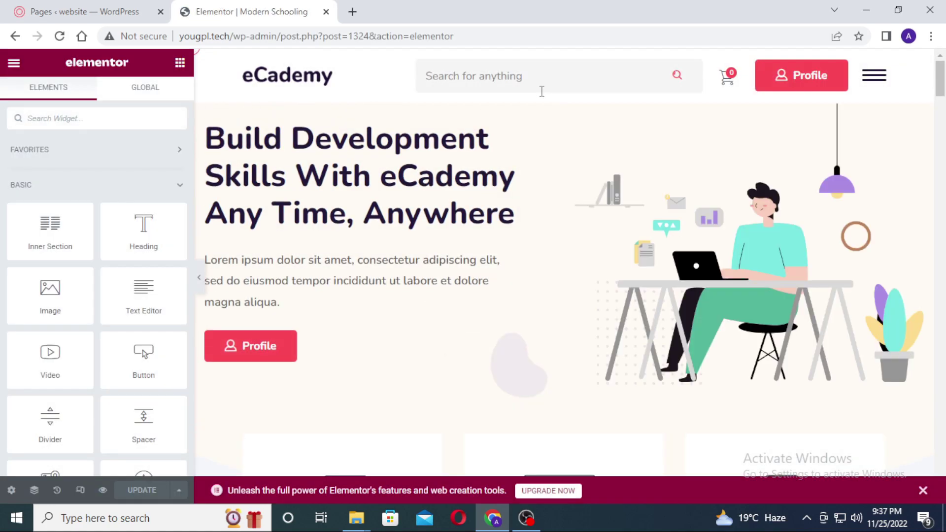
pyautogui.click(333, 87)
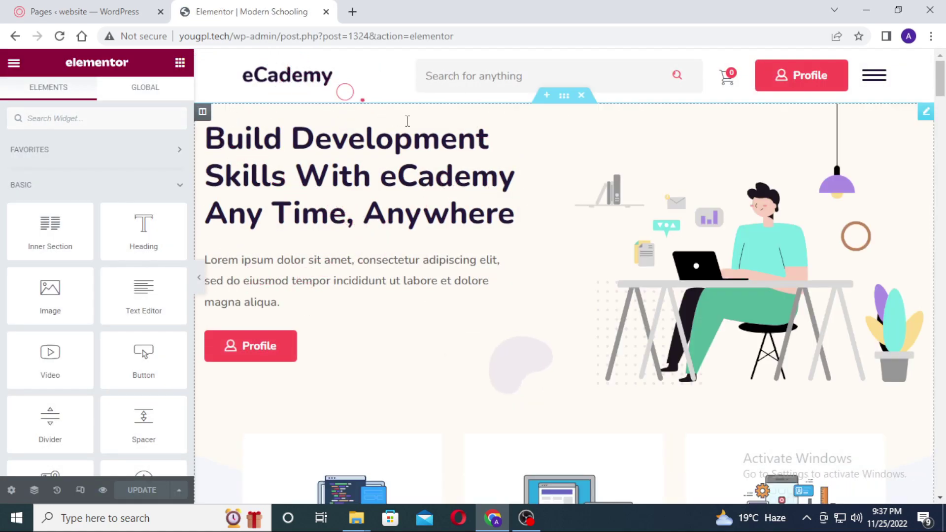
pyautogui.scroll(-5, 404, 120)
pyautogui.scroll(5, 375, 192)
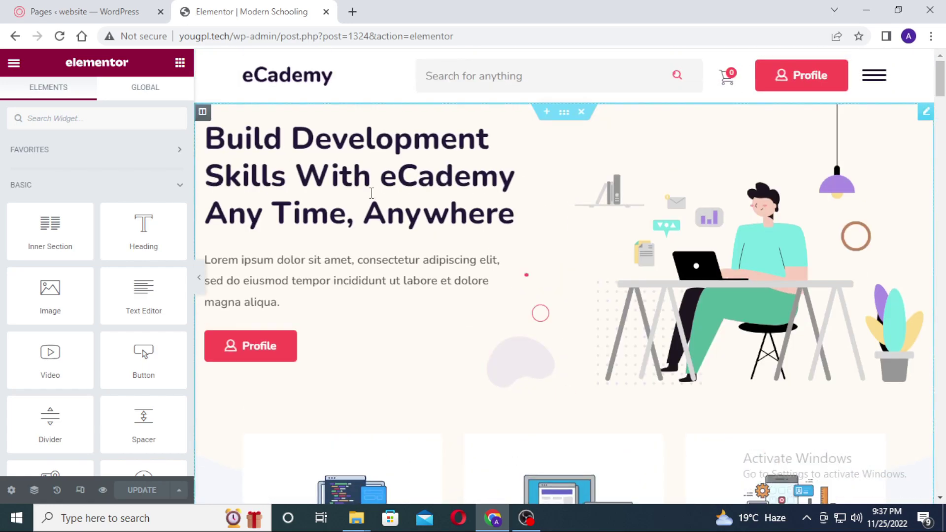
# Shorten the hero banner's title to "Build Development Skills With eCademy Any Time," and update the page.
pyautogui.click(425, 196)
pyautogui.click(462, 217)
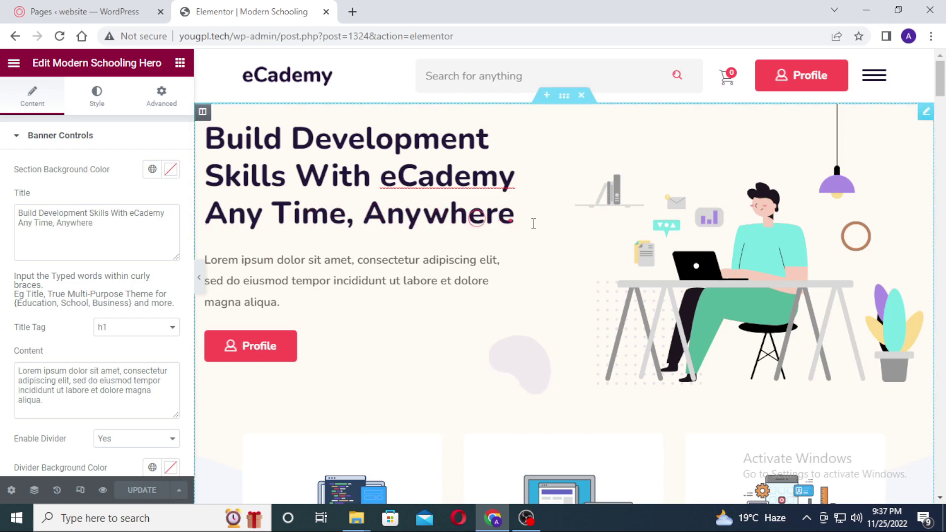
pyautogui.press('BackSpace')
pyautogui.press('BackSpace')
pyautogui.press('BackSpace')
pyautogui.press('BackSpace')
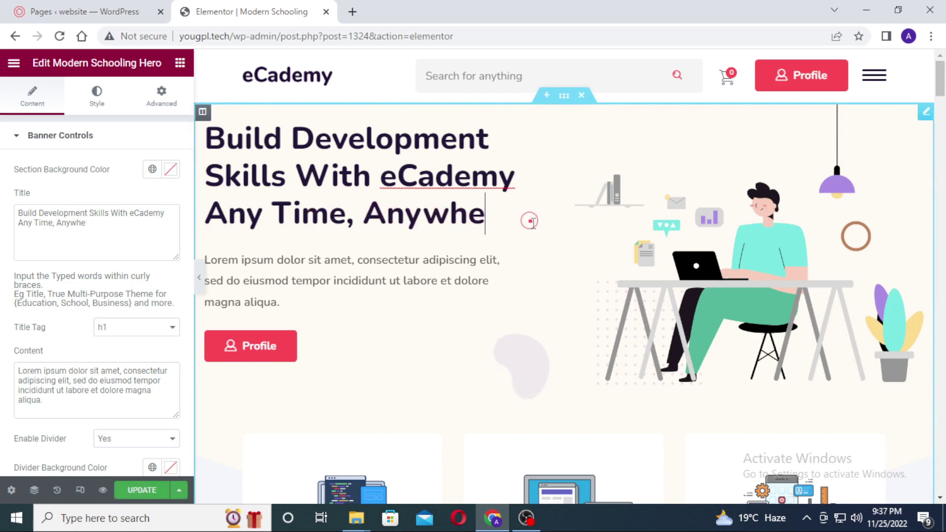
pyautogui.press('BackSpace')
pyautogui.press('BackSpace')
pyautogui.press('BackSpace')
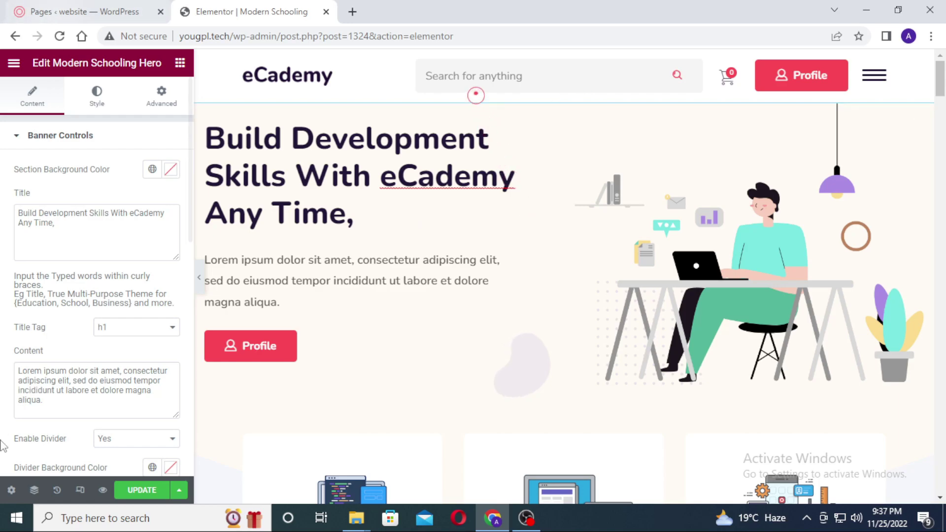
pyautogui.click(148, 494)
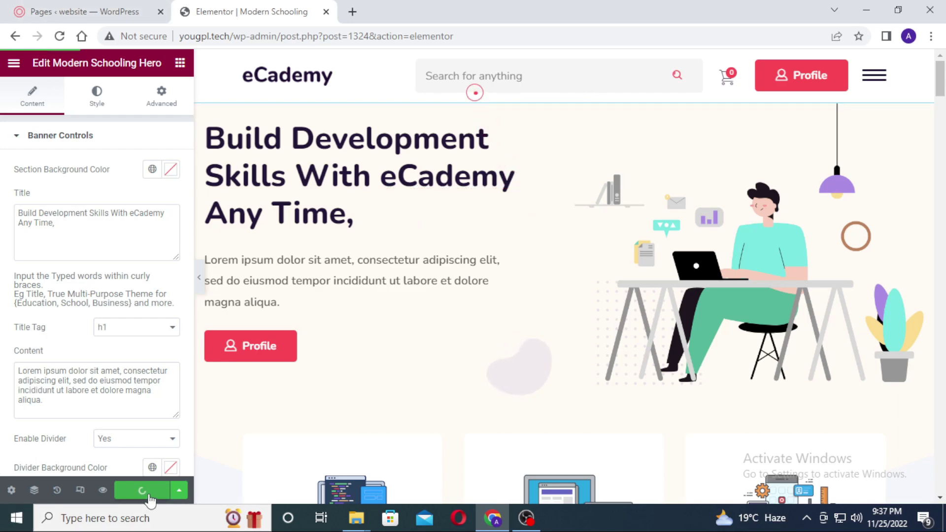
# Load the live homepage from the WordPress admin and compare its hero banner with the Elementor editor's version.
pyautogui.click(74, 10)
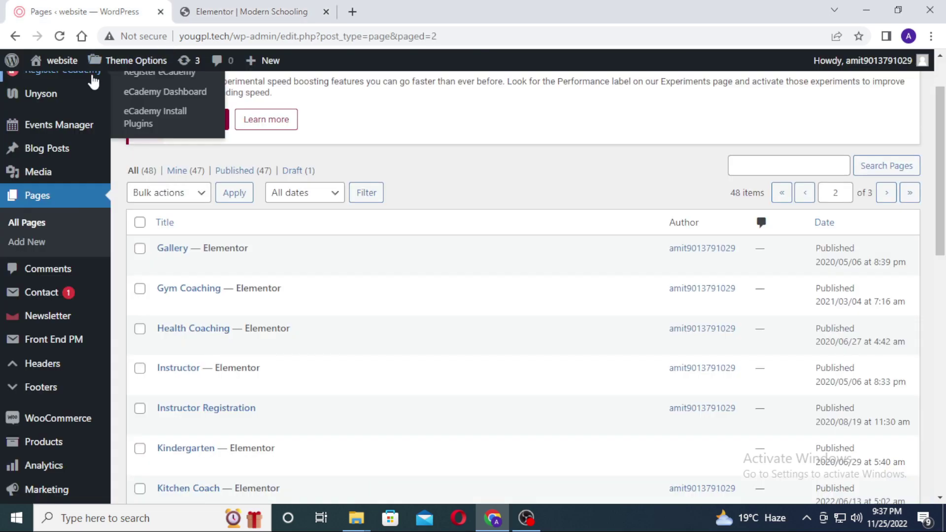
pyautogui.click(56, 87)
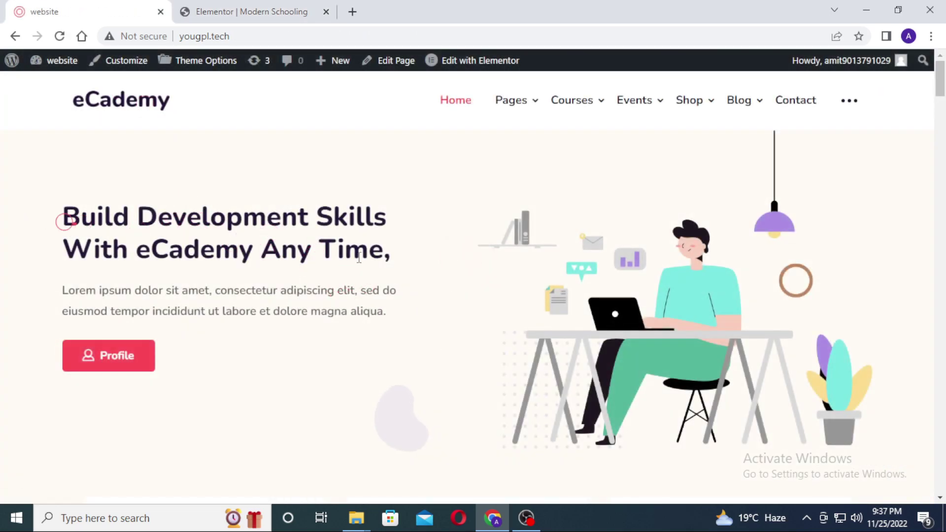
pyautogui.click(247, 11)
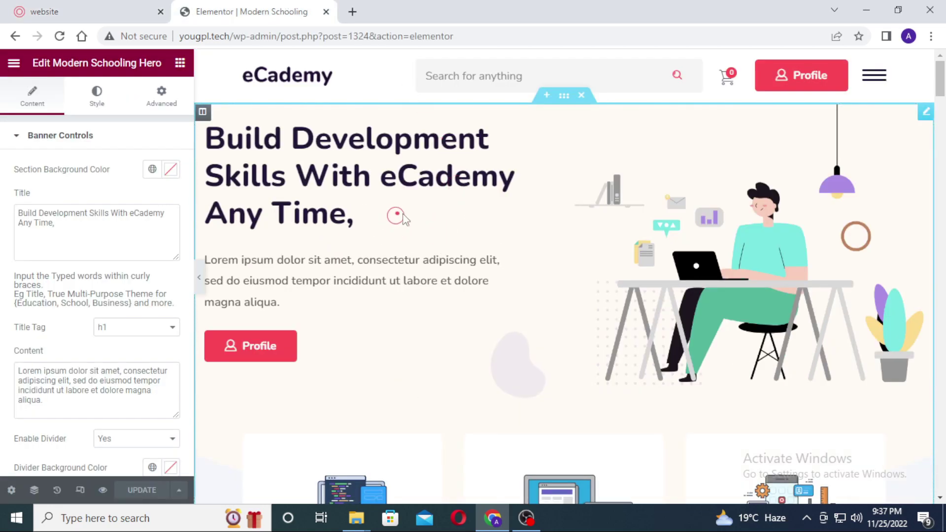
pyautogui.click(84, 7)
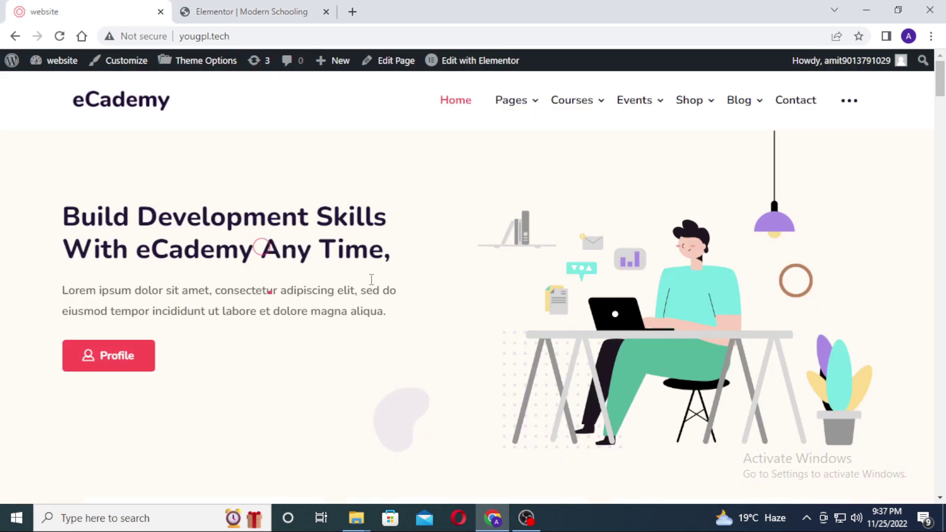
pyautogui.click(285, 5)
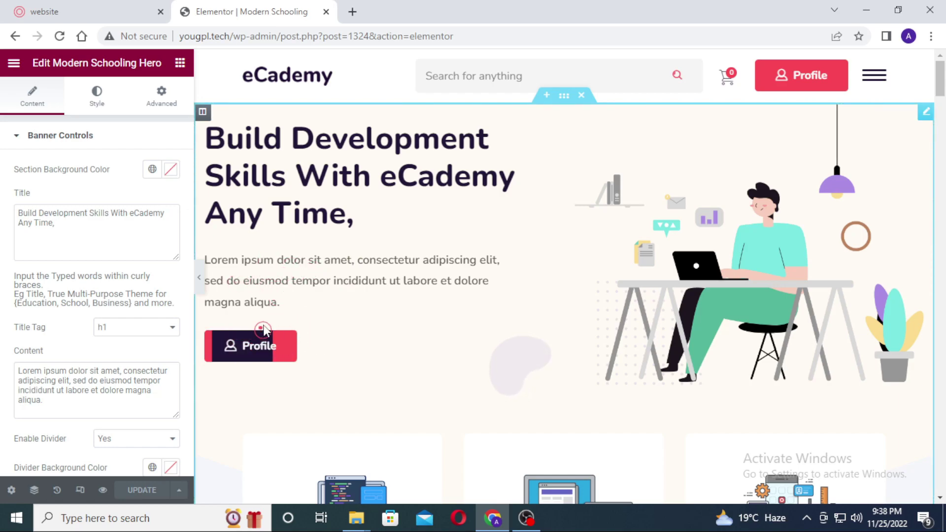
# Delete the concentric-circle image widget overlaying the Online Learning section's illustration and update the page.
pyautogui.scroll(-5, 433, 320)
pyautogui.scroll(-9, 446, 360)
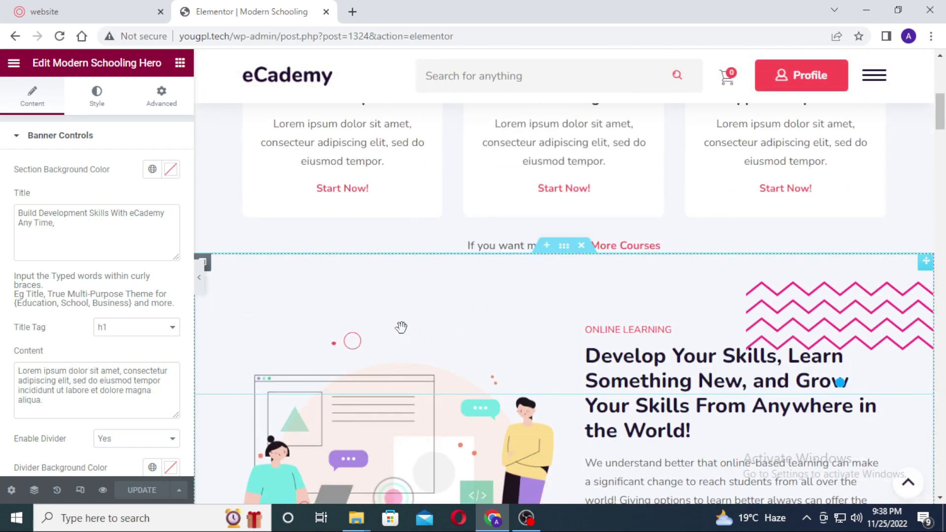
pyautogui.click(383, 260)
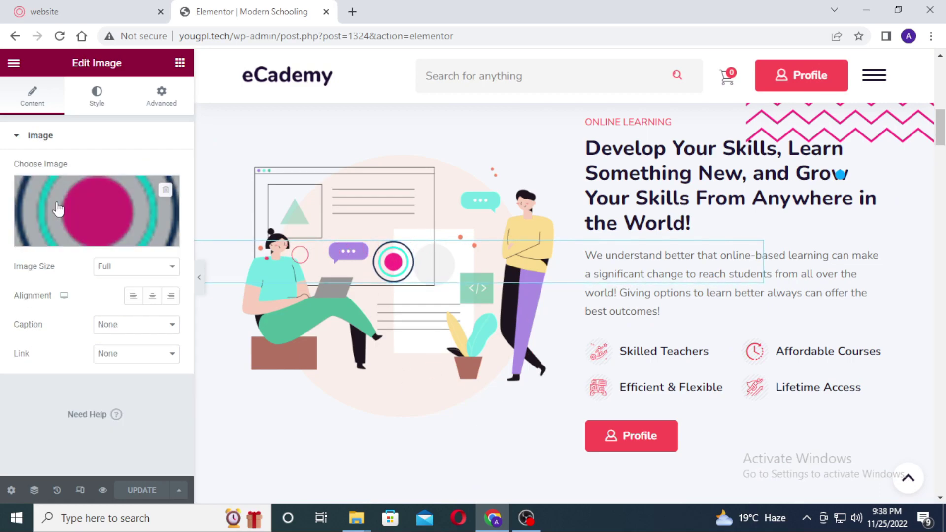
pyautogui.click(165, 191)
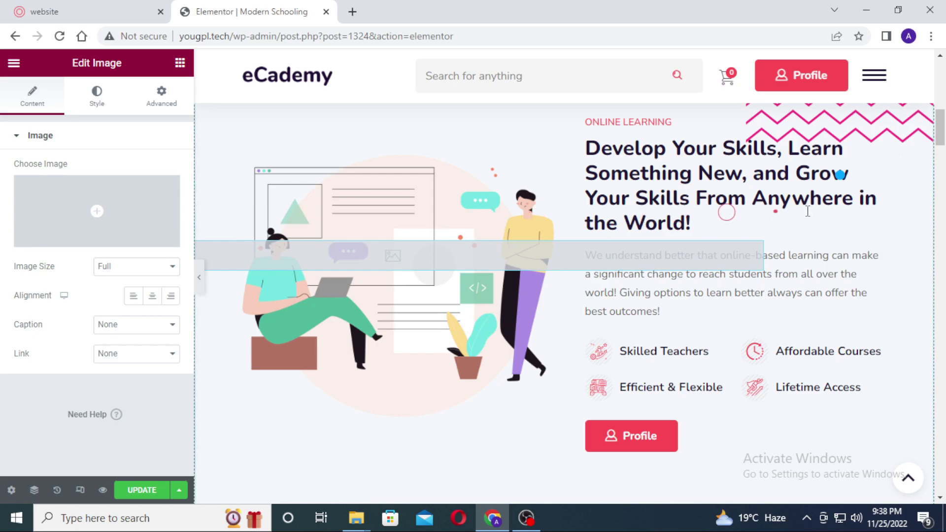
pyautogui.rightClick(752, 252)
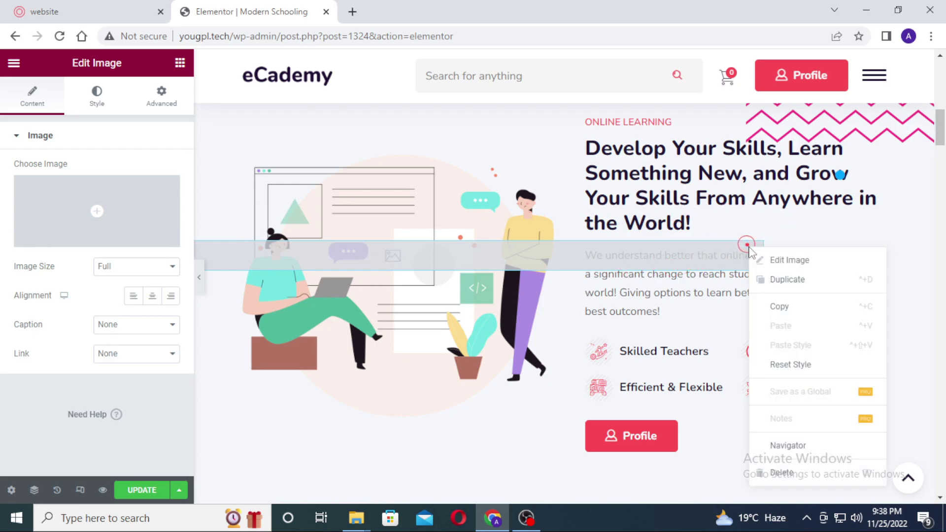
pyautogui.click(808, 474)
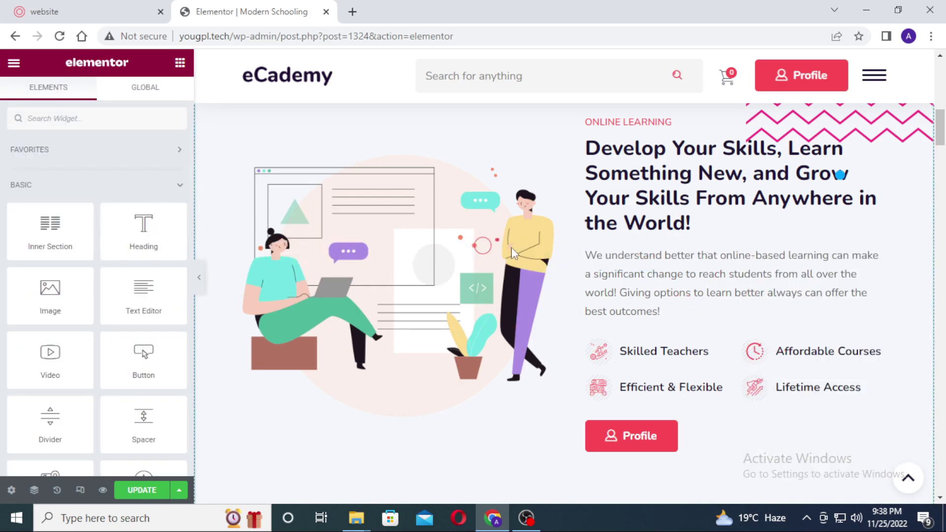
pyautogui.click(142, 491)
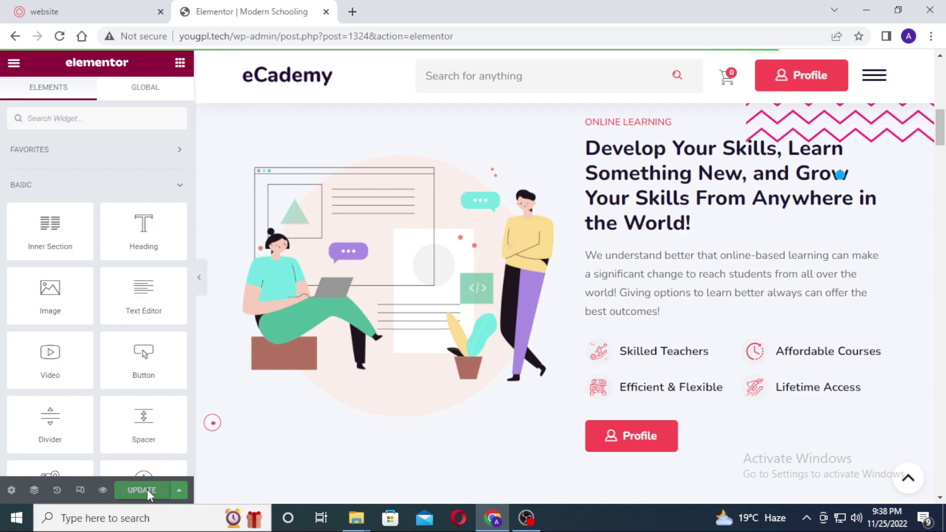
# Check the Online Learning section on the live homepage, and select its About Area One widget in the Elementor editor.
pyautogui.click(104, 7)
pyautogui.scroll(-8, 418, 222)
pyautogui.scroll(-7, 430, 240)
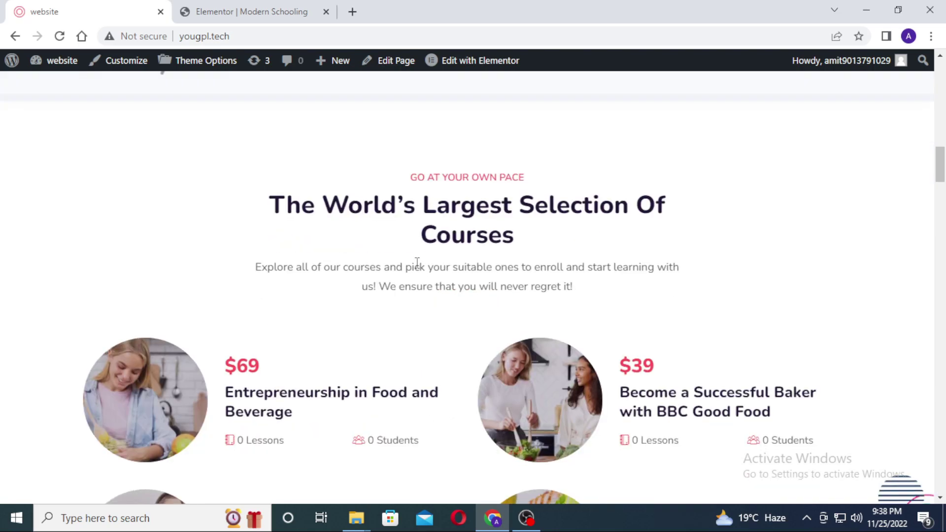
pyautogui.scroll(5, 418, 269)
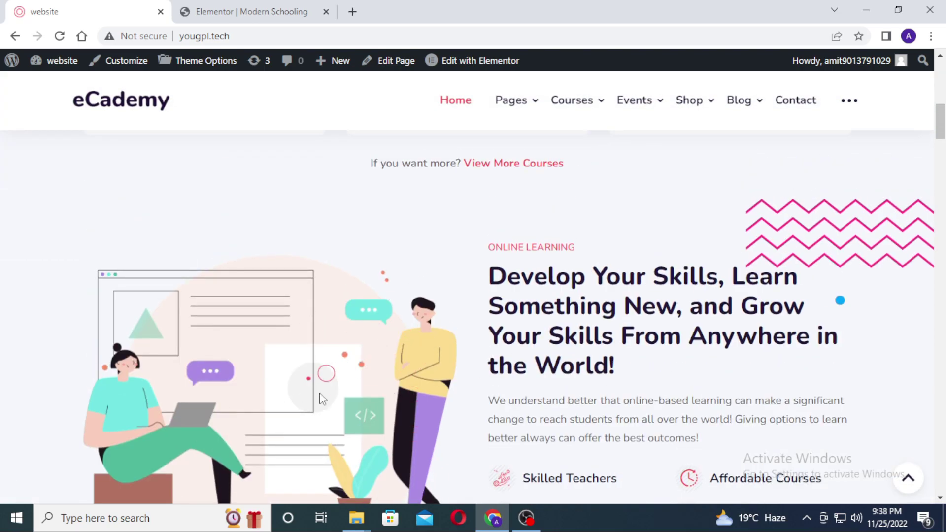
pyautogui.click(270, 11)
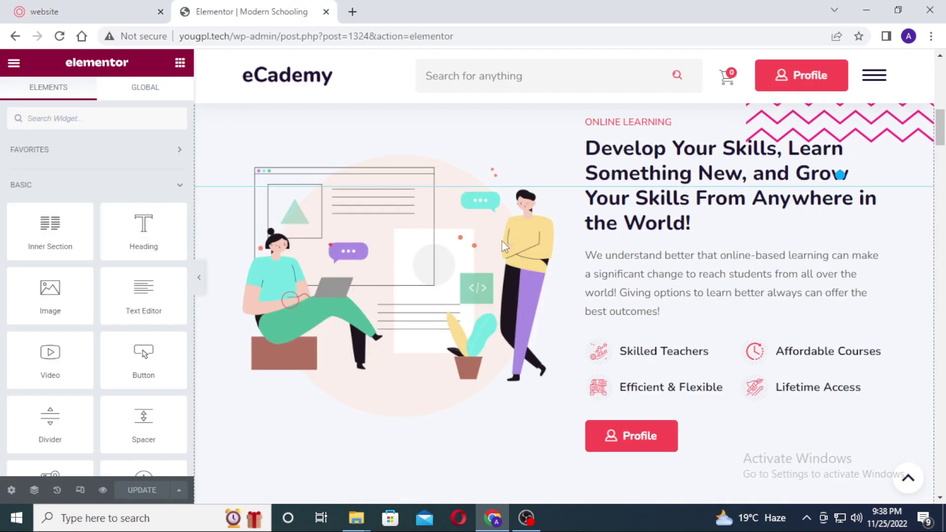
pyautogui.scroll(-2, 491, 296)
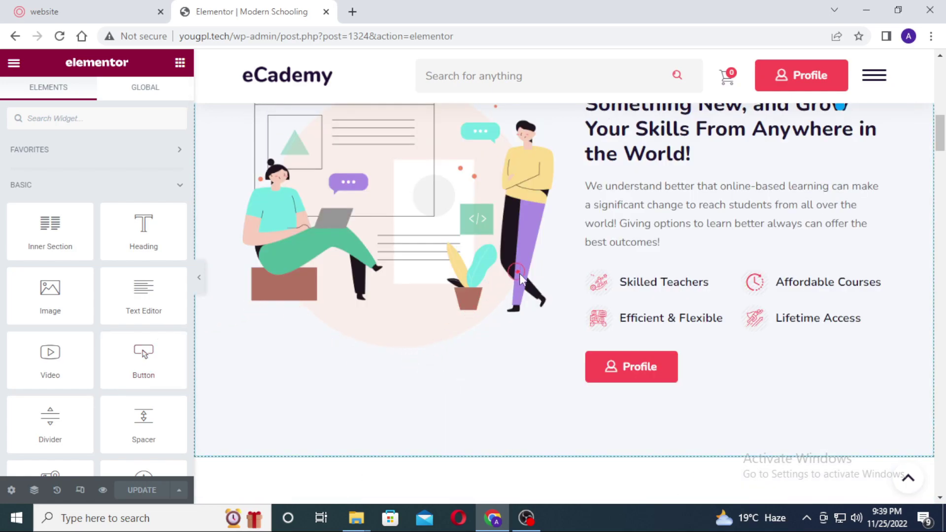
pyautogui.click(434, 213)
# Load the WordPress dashboard at yougpl.tech/wp-admin/ in place of the Elementor editor and open the eCademy Theme Options.
pyautogui.moveTo(519, 36); pyautogui.dragTo(295, 51)
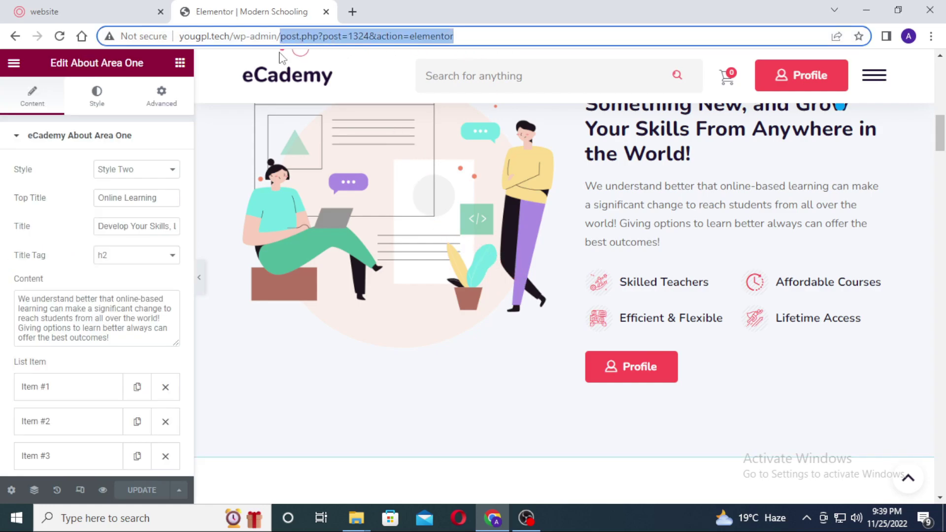
pyautogui.press('BackSpace')
pyautogui.press('Return')
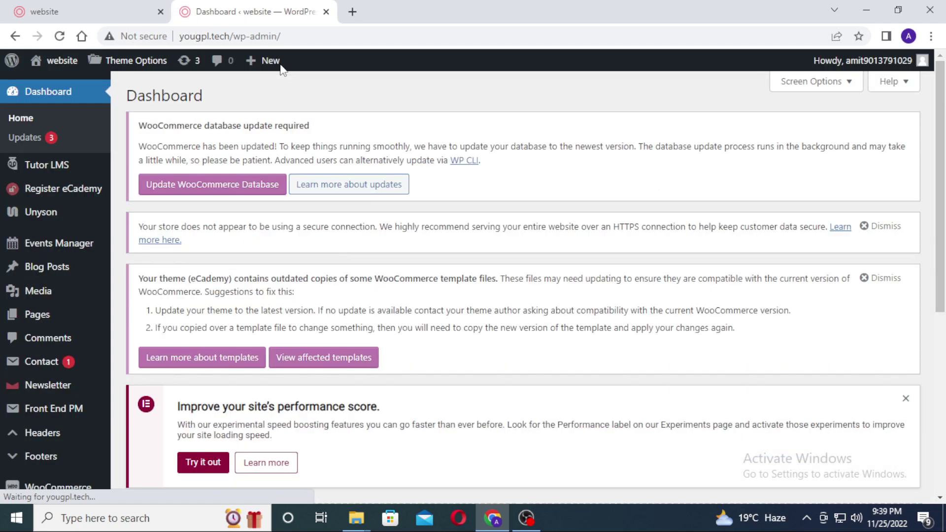
pyautogui.moveTo(123, 61)
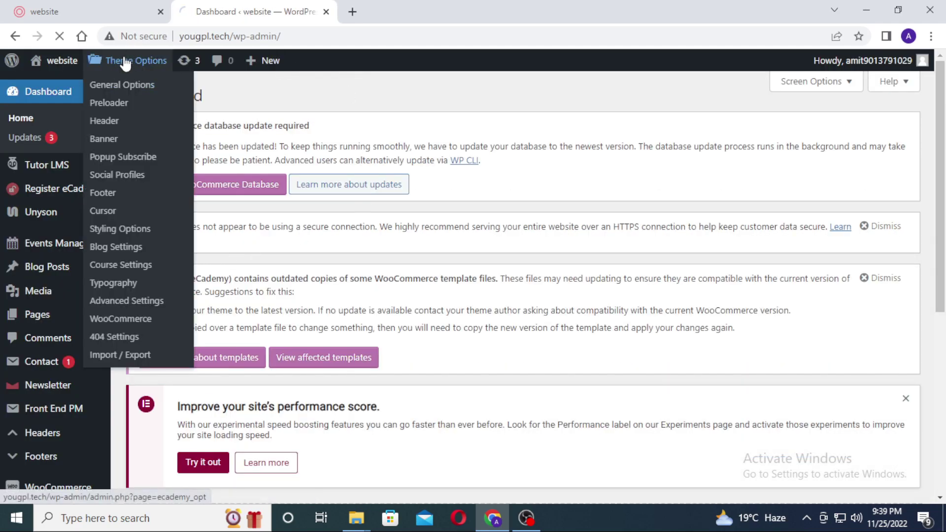
# Remove the site logo image in the theme's General Options.
pyautogui.scroll(-7, 126, 63)
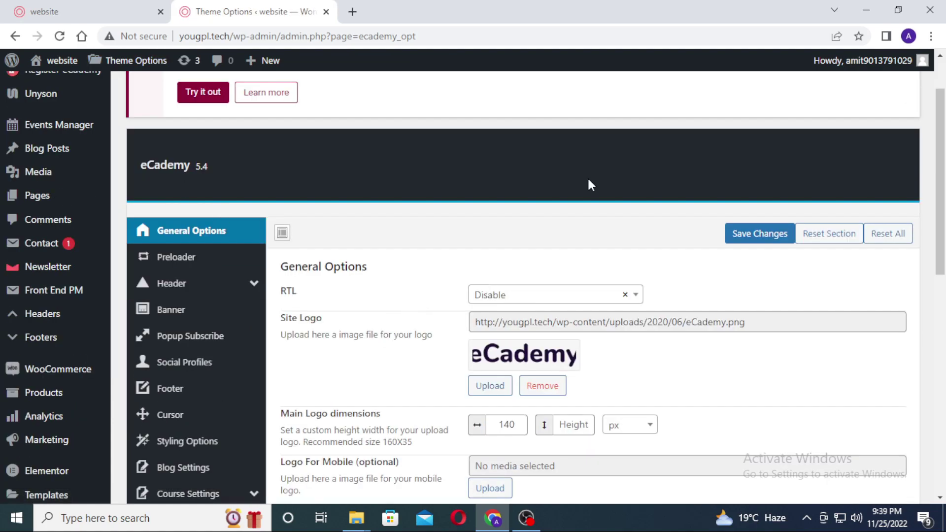
pyautogui.scroll(-3, 612, 400)
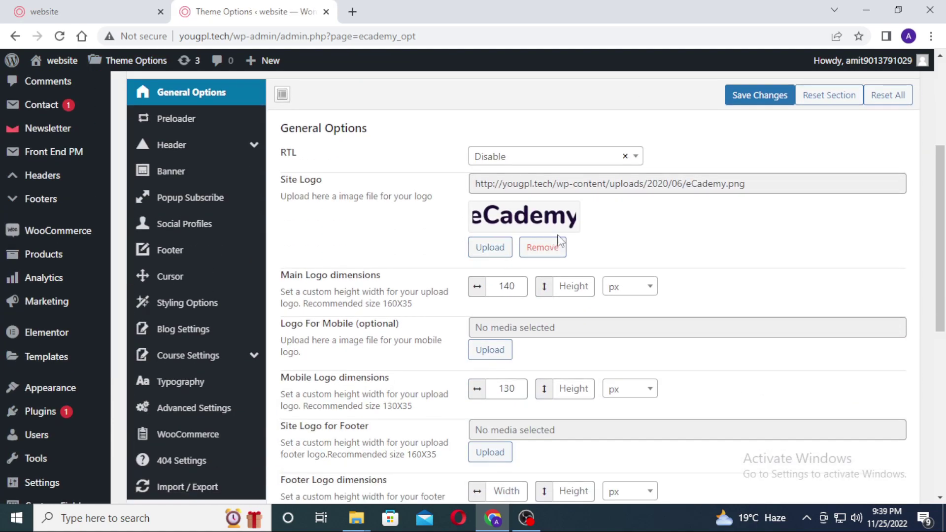
pyautogui.click(540, 247)
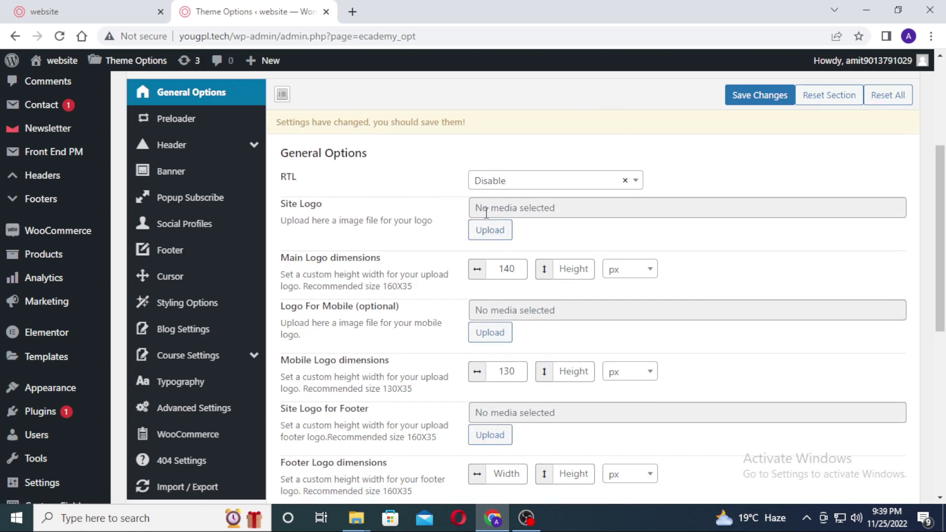
# Examine the theme's Preloader settings and style choices, loading the site's Contact page to see the preloader in action.
pyautogui.click(183, 127)
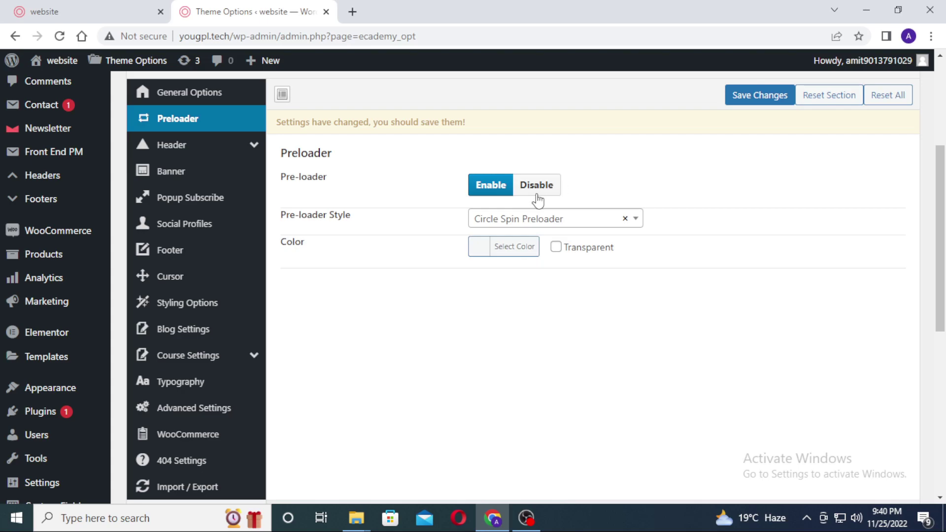
pyautogui.click(59, 12)
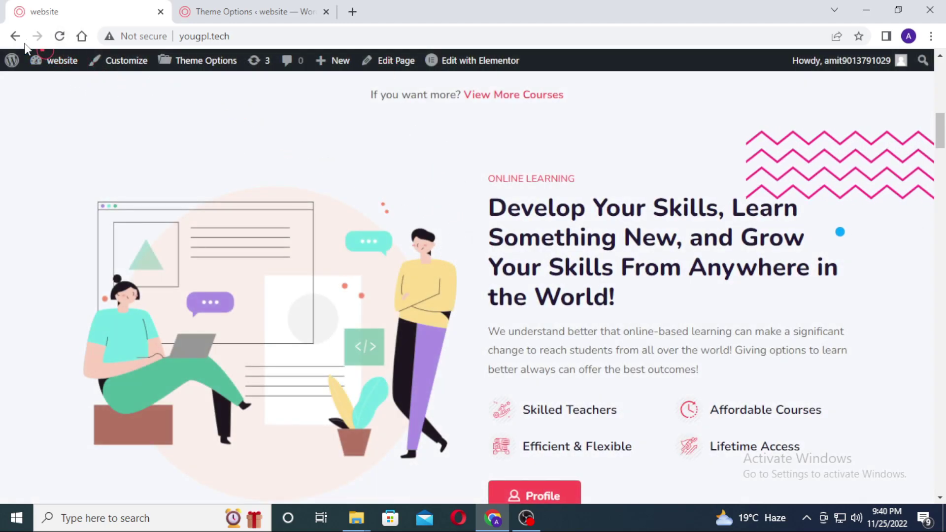
pyautogui.click(796, 100)
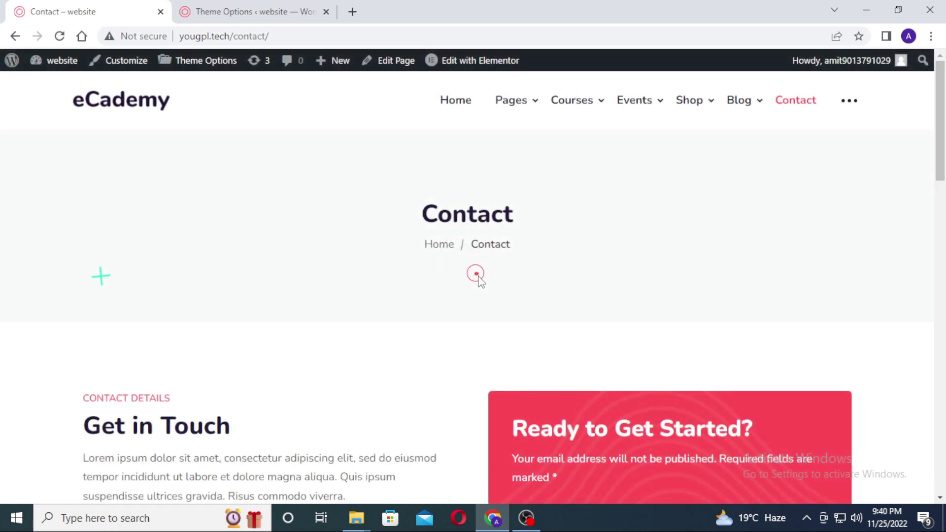
pyautogui.click(236, 11)
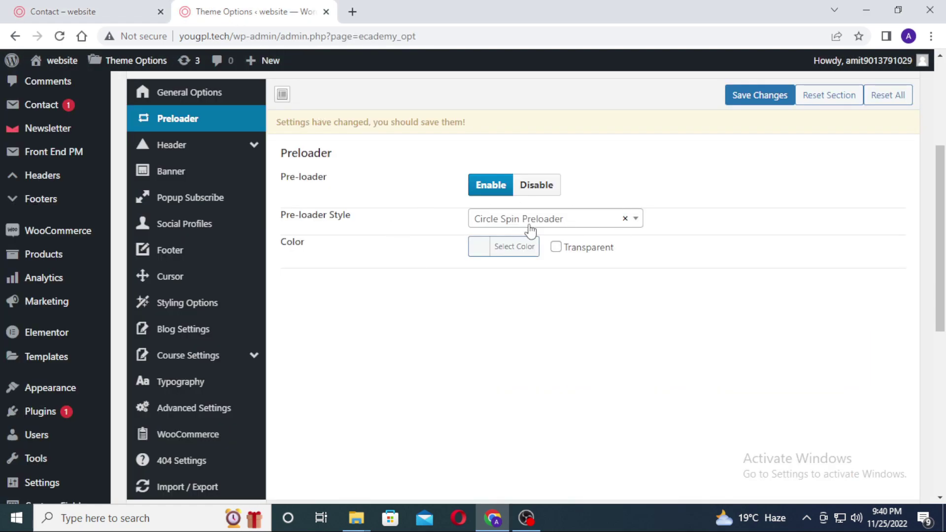
pyautogui.click(643, 220)
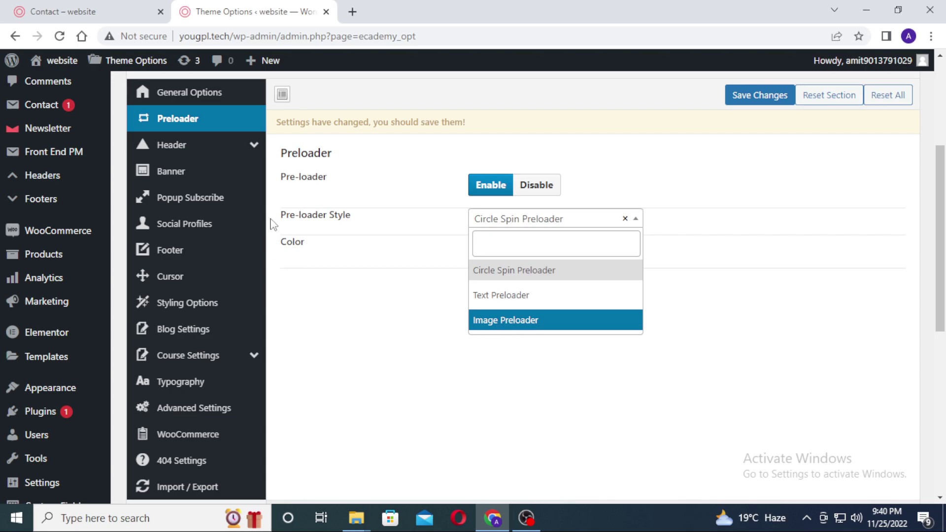
# Review the theme's Header and Header Styling settings, including the available navbar box layouts.
pyautogui.click(256, 147)
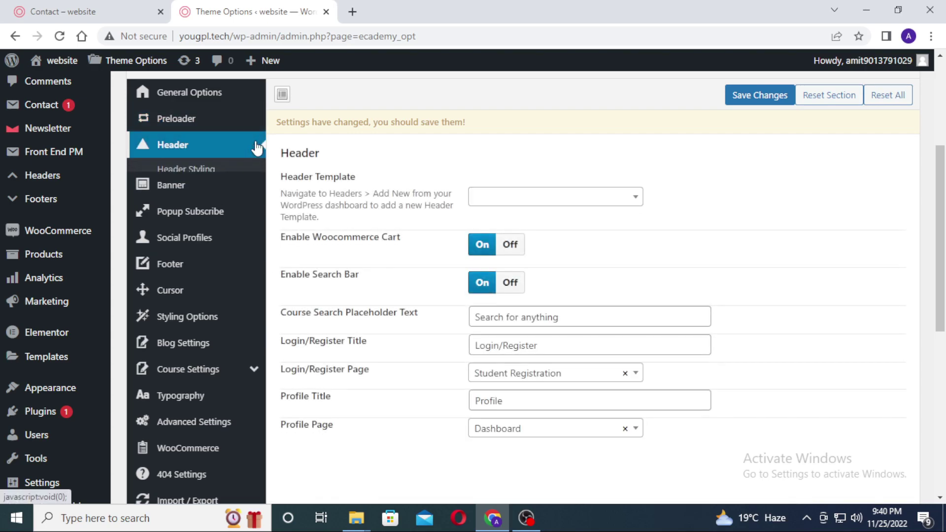
pyautogui.click(196, 172)
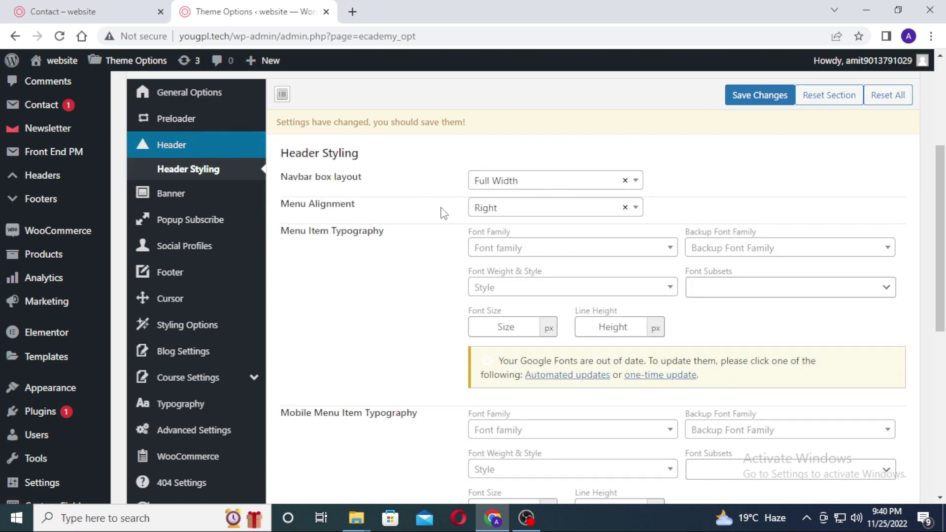
pyautogui.click(636, 188)
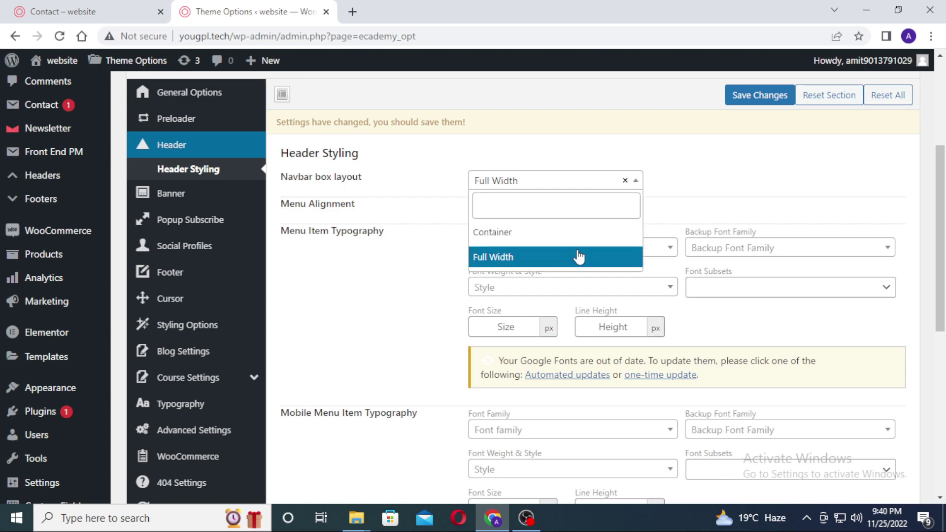
pyautogui.click(759, 186)
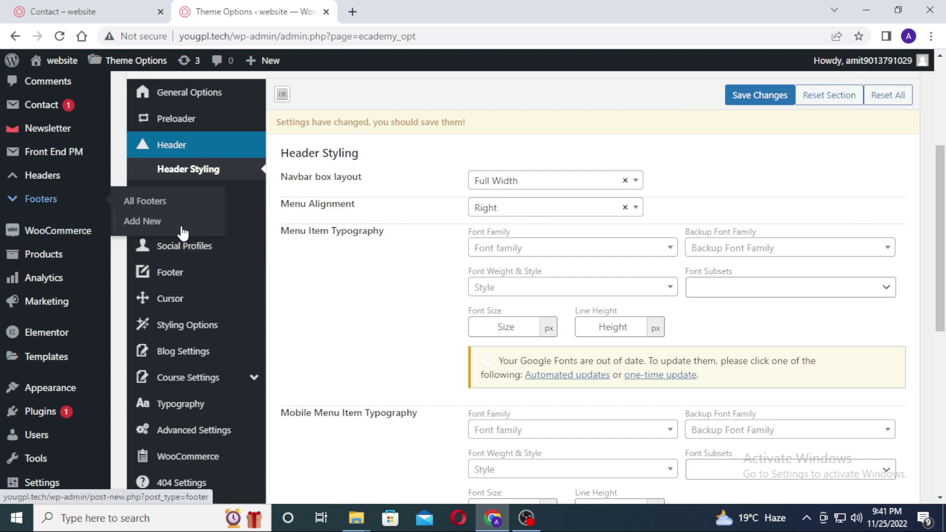
# Review the theme's Banner settings, and view the Home and Contact pages on the live site for comparison.
pyautogui.click(197, 200)
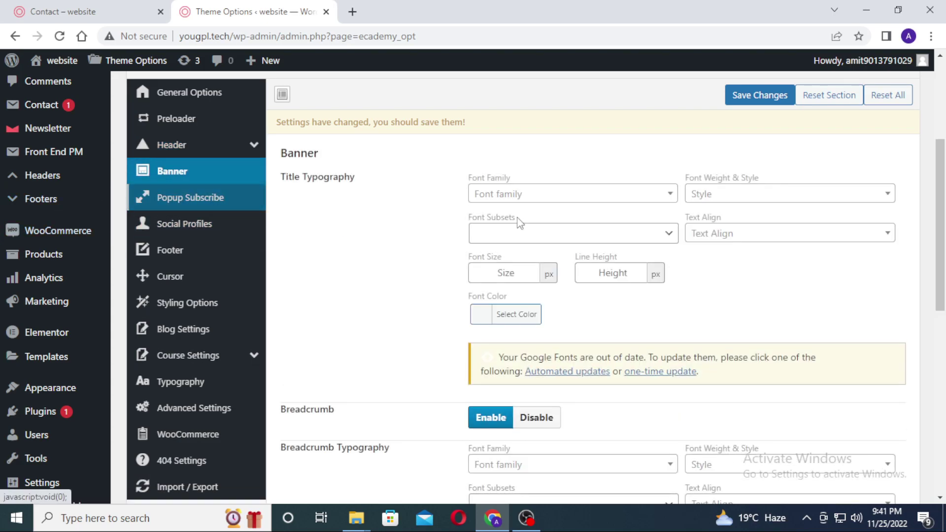
pyautogui.click(125, 12)
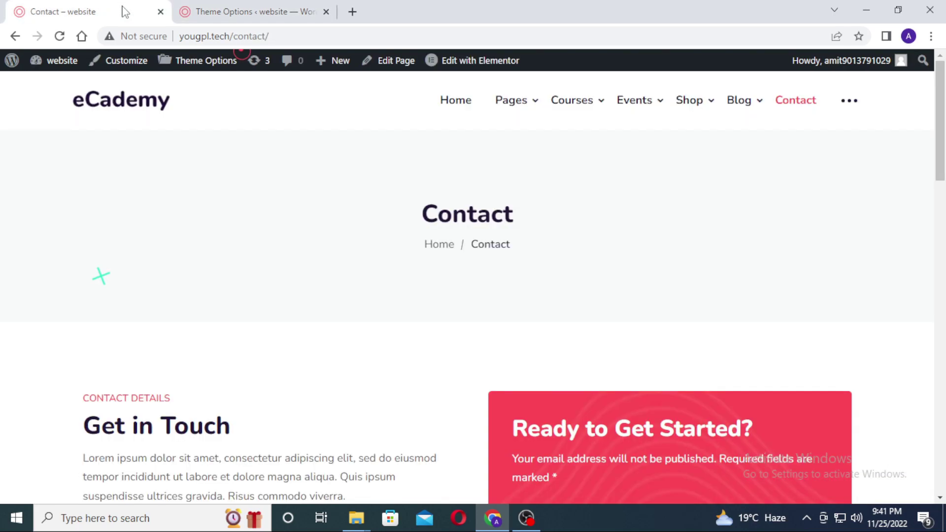
pyautogui.click(449, 109)
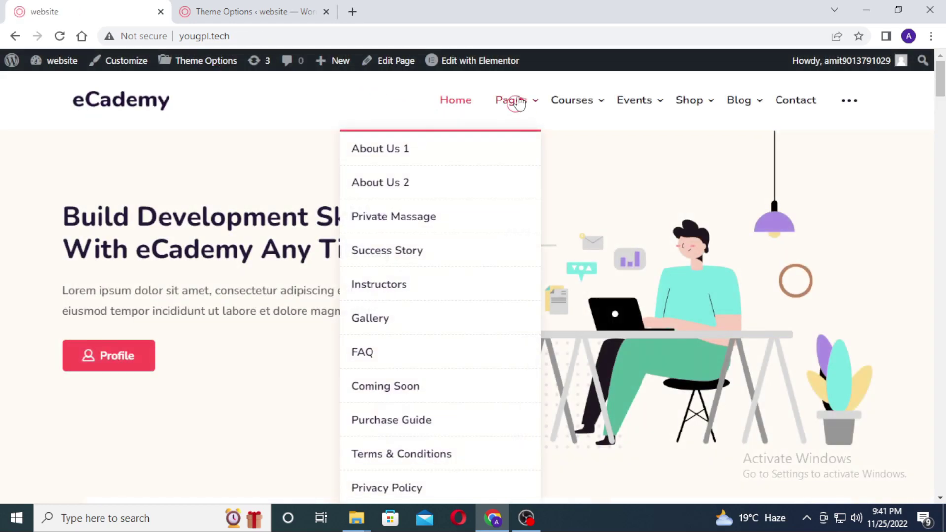
pyautogui.click(802, 101)
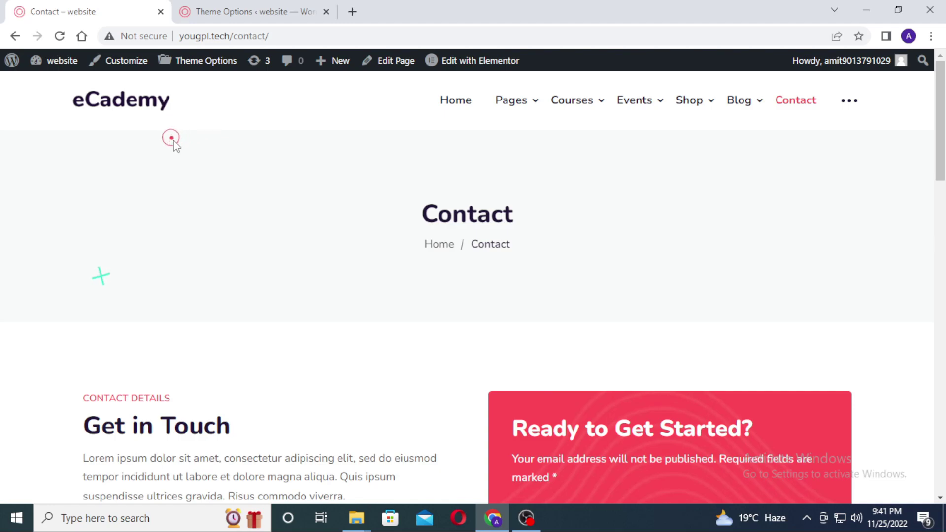
pyautogui.click(246, 11)
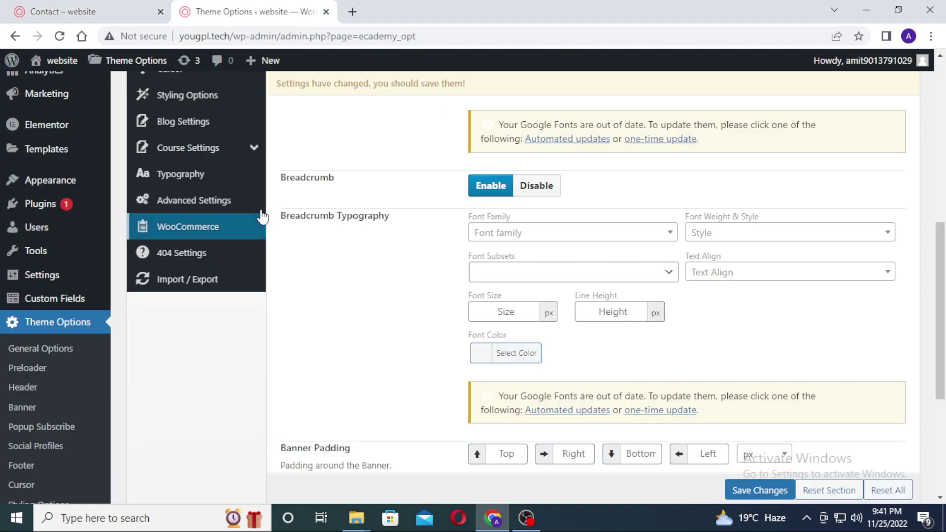
# Review the theme's Social Profiles settings, including the link target and the social network URL fields.
pyautogui.scroll(5, 249, 295)
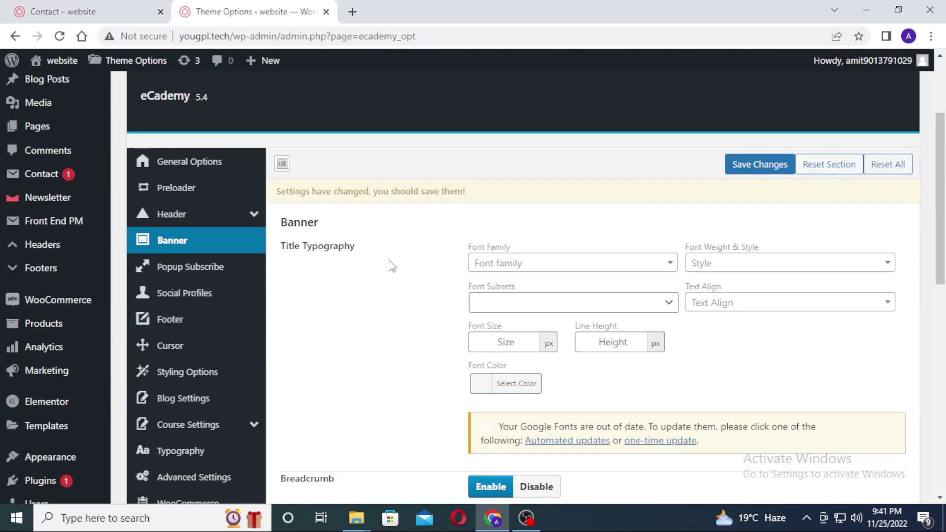
pyautogui.scroll(-1, 187, 228)
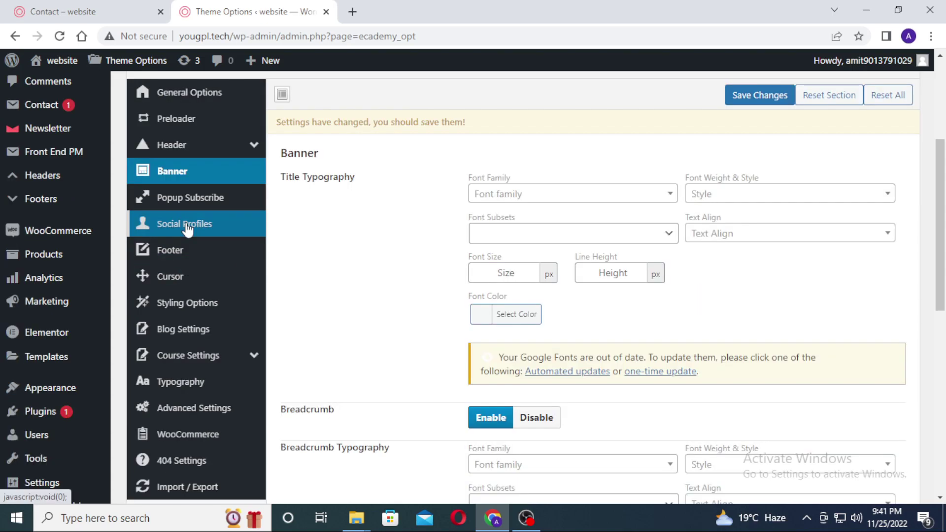
pyautogui.click(187, 227)
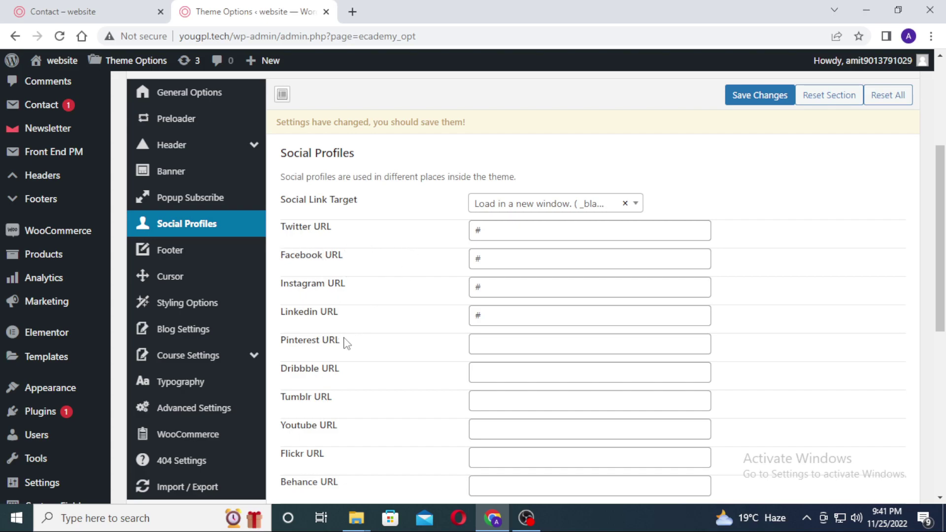
pyautogui.scroll(-2, 345, 343)
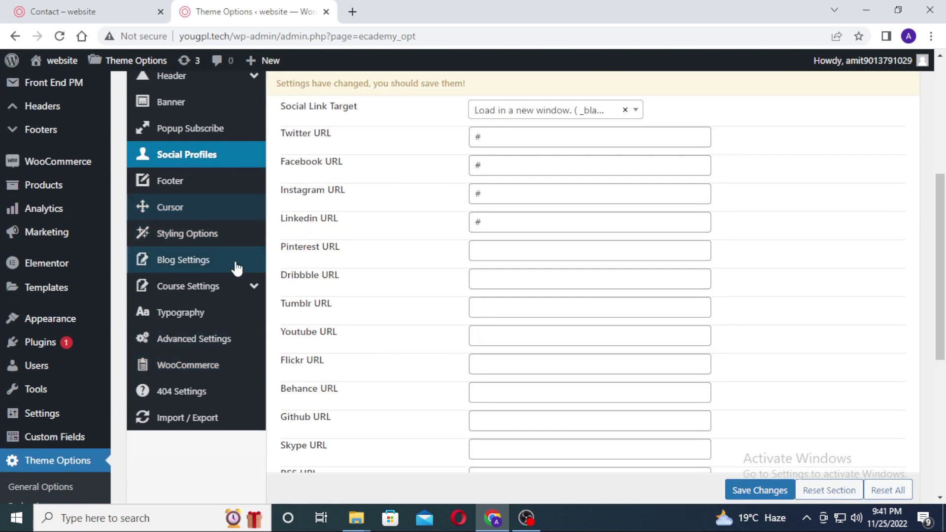
# Review the theme's Footer settings and compare them with the footer of the live Contact page.
pyautogui.click(182, 182)
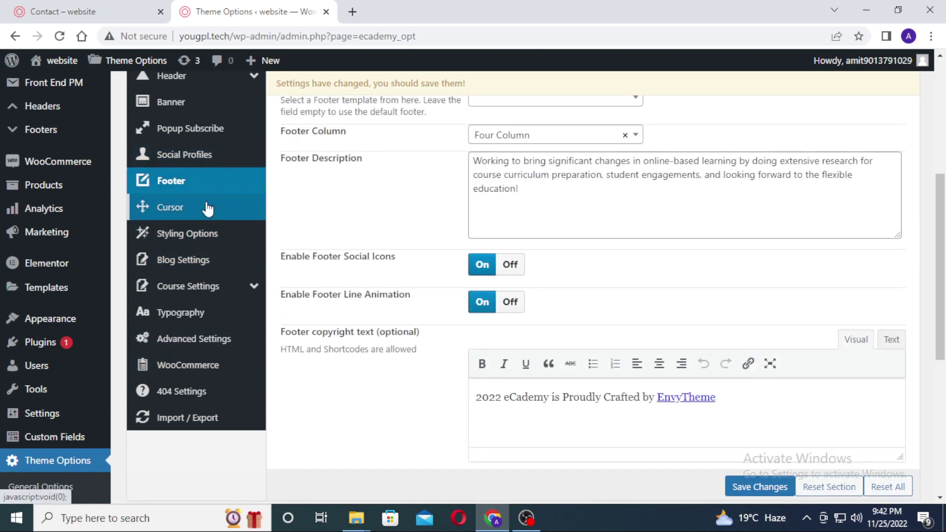
pyautogui.scroll(-2, 597, 236)
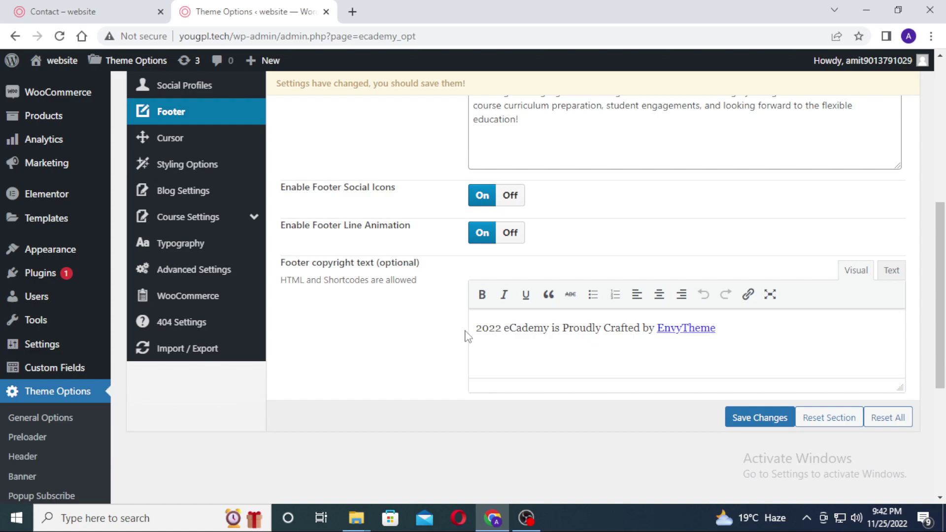
pyautogui.click(120, 7)
pyautogui.scroll(-15, 465, 395)
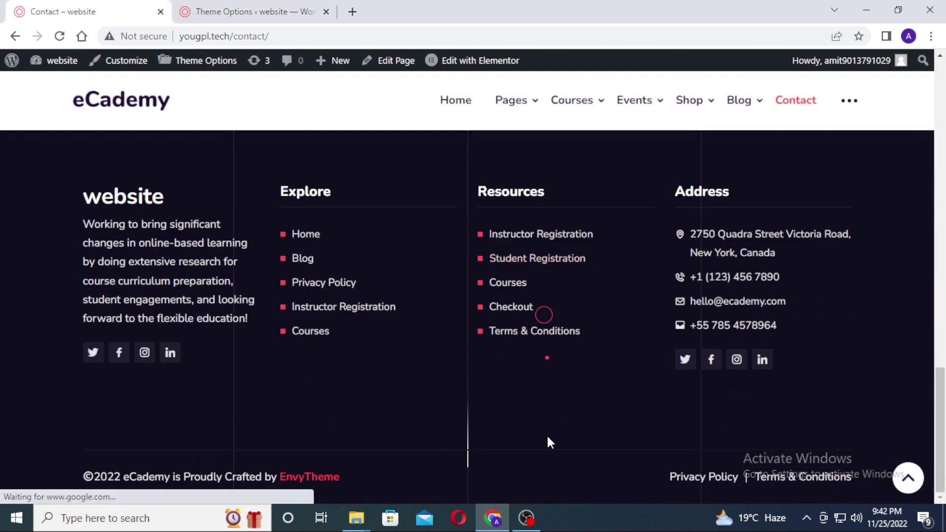
pyautogui.click(246, 12)
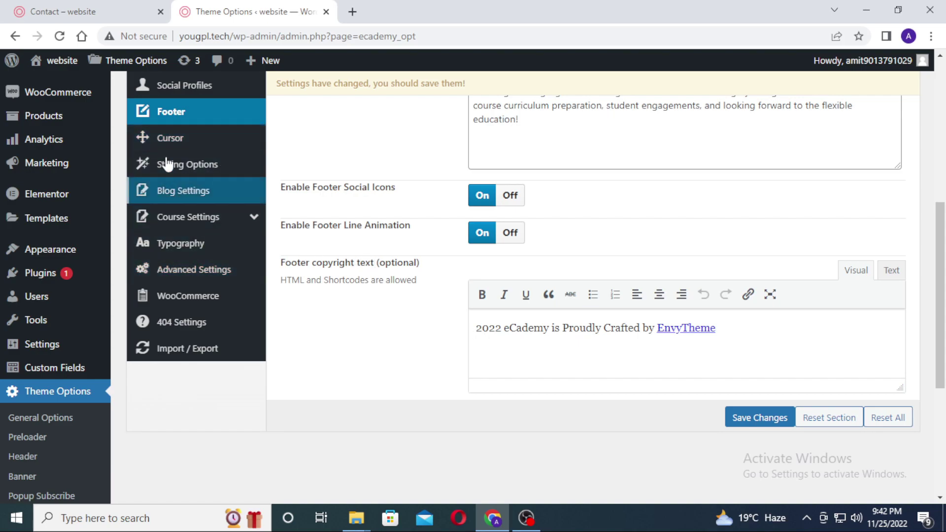
# Review the theme's Cursor settings and observe the cursor animation on the live Contact page.
pyautogui.click(175, 139)
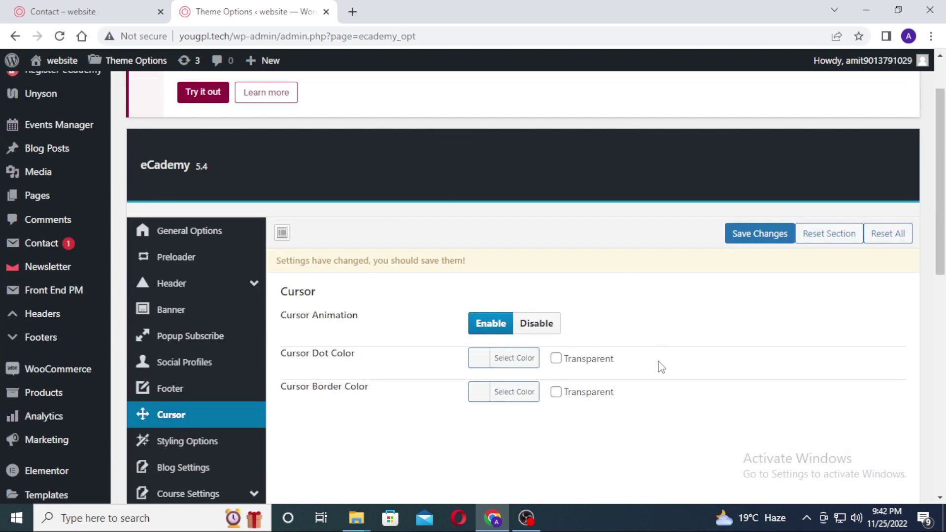
pyautogui.click(84, 11)
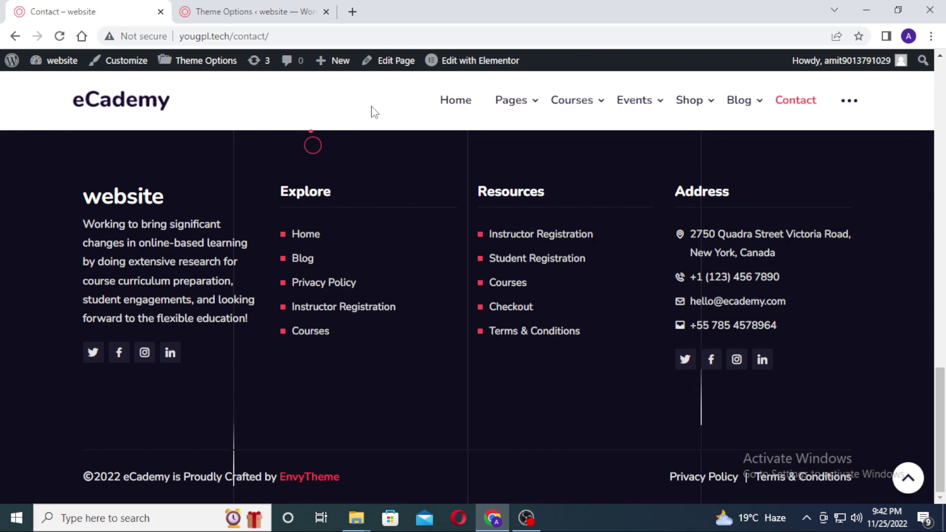
pyautogui.scroll(5, 295, 247)
pyautogui.scroll(5, 295, 247)
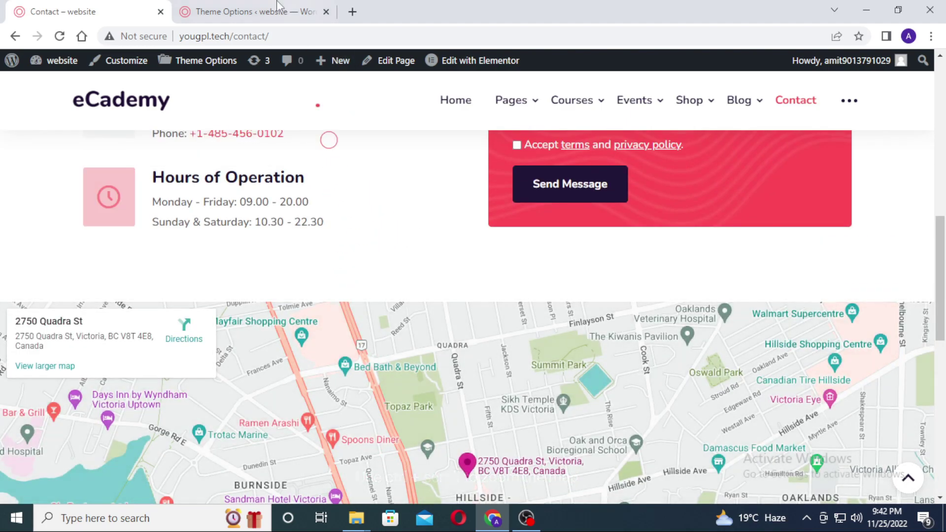
pyautogui.click(271, 11)
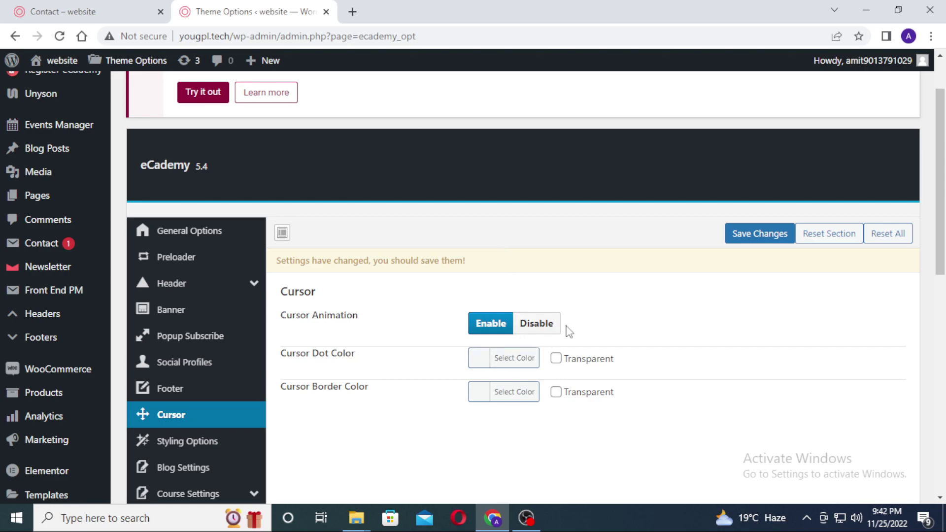
# Disable the Cursor Animation, save the theme options and reload the Contact page to check the cursor.
pyautogui.click(539, 327)
pyautogui.click(758, 236)
pyautogui.click(92, 11)
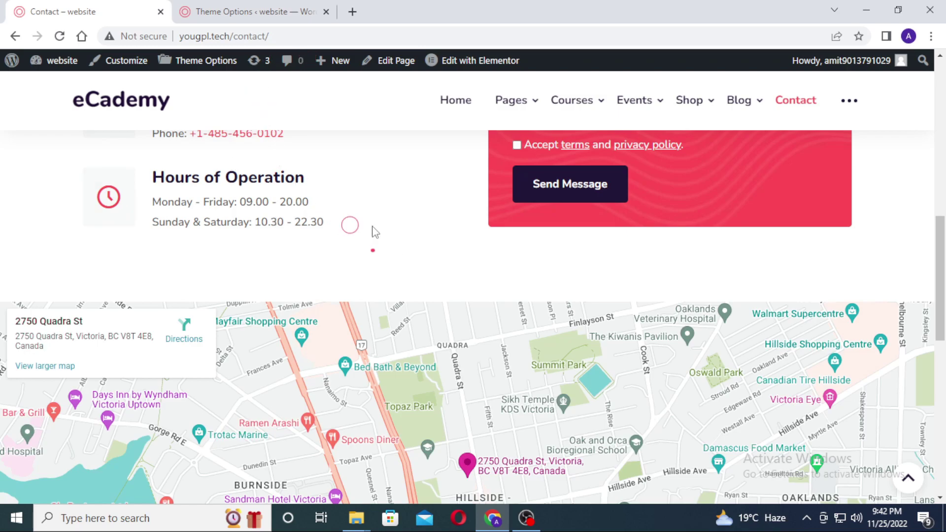
pyautogui.click(59, 37)
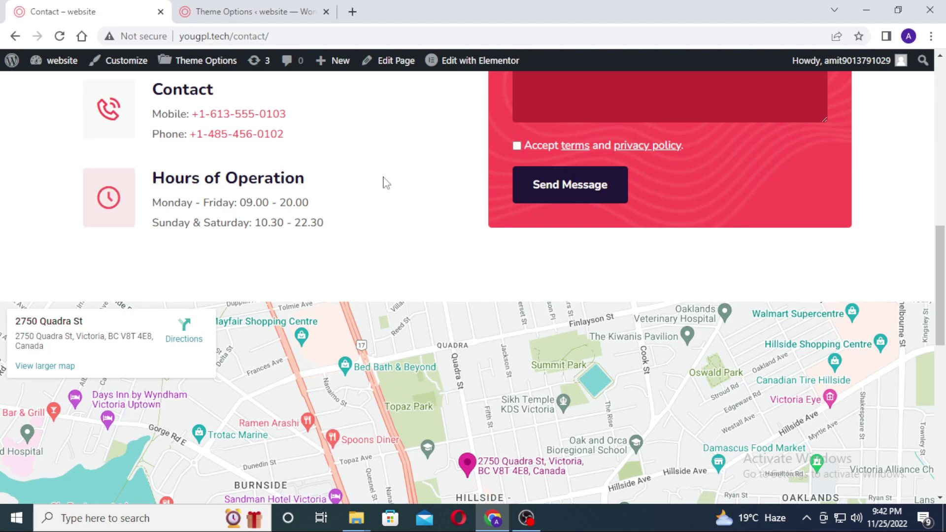
pyautogui.click(202, 5)
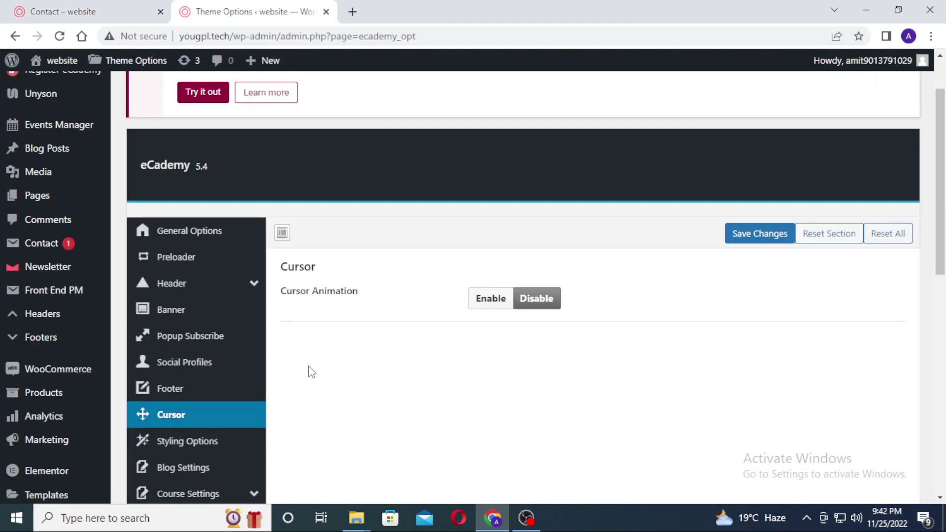
# Review the theme's Styling Options colors and compare the primary color with the live Contact and Home pages.
pyautogui.scroll(-5, 323, 374)
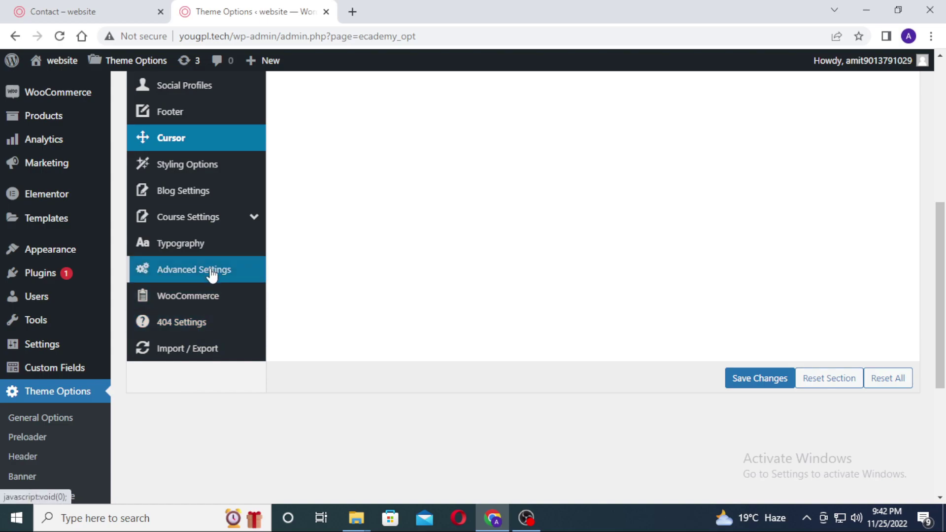
pyautogui.click(186, 165)
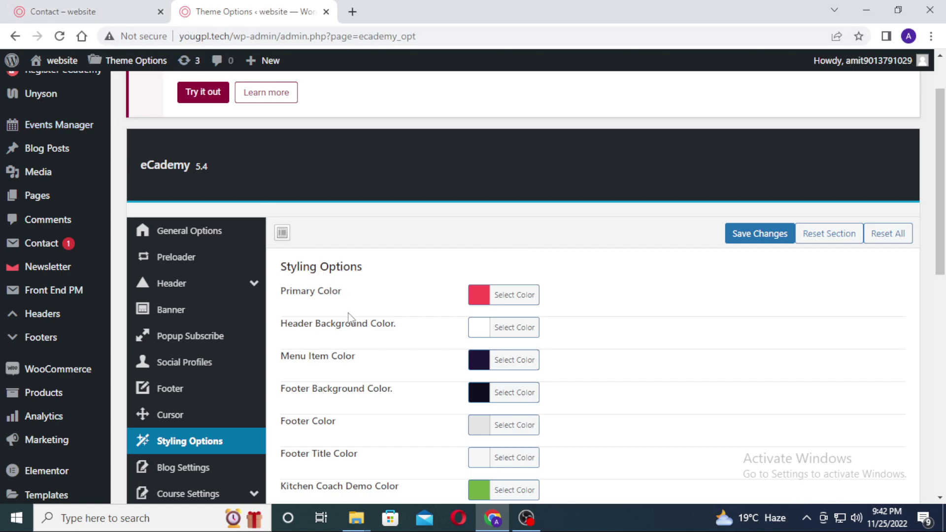
pyautogui.click(99, 11)
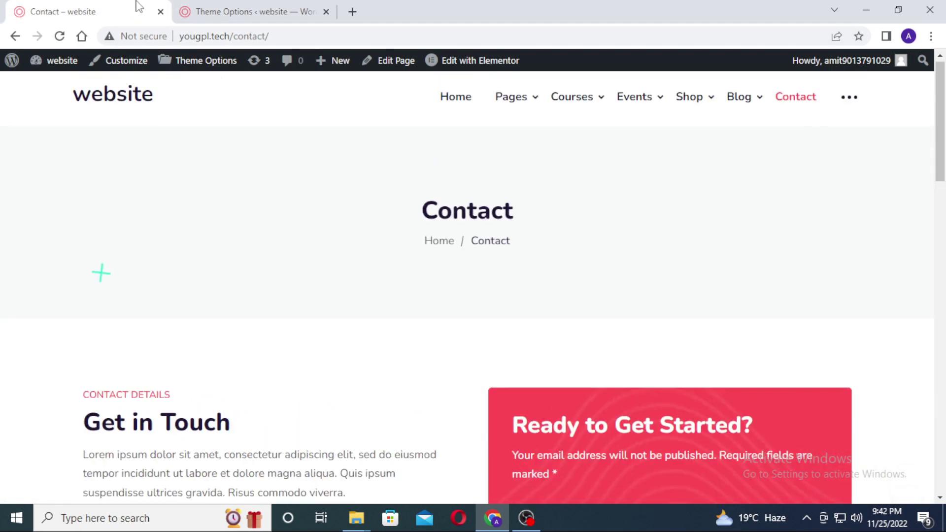
pyautogui.click(246, 12)
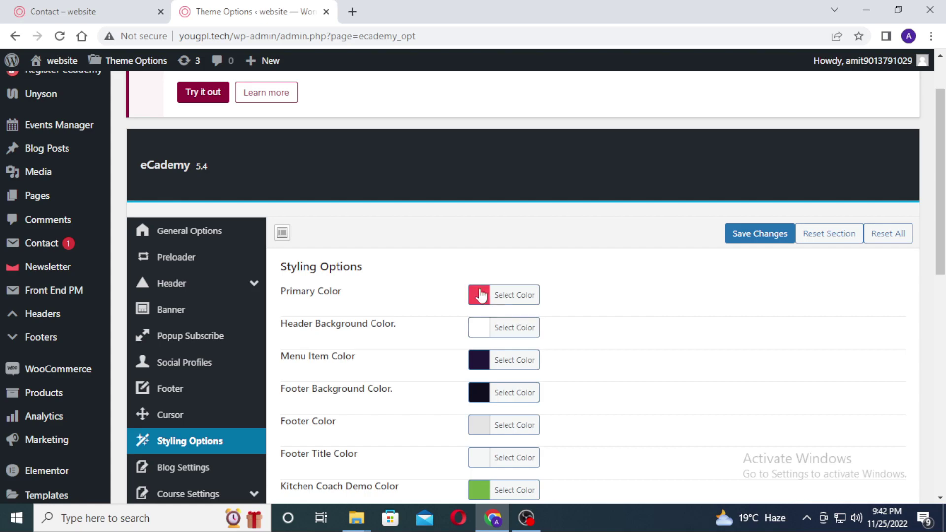
pyautogui.click(95, 8)
pyautogui.press('F5')
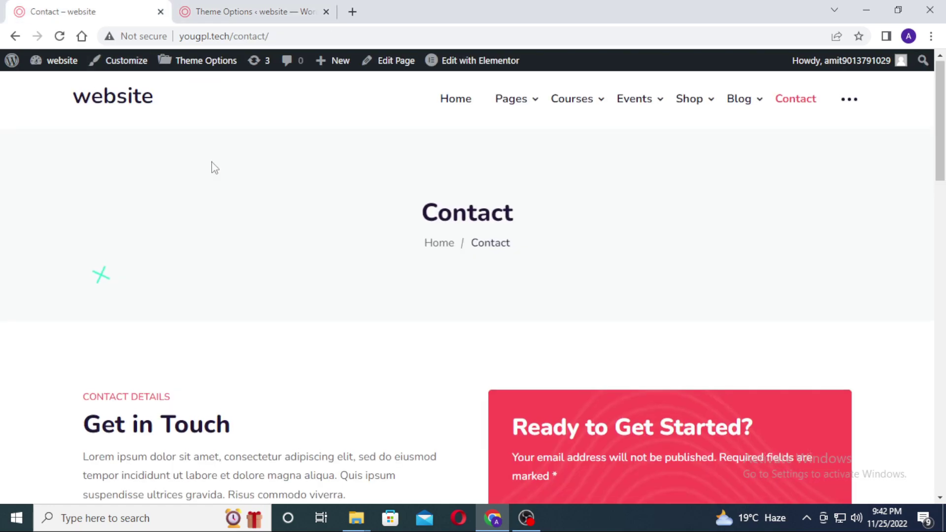
pyautogui.click(119, 106)
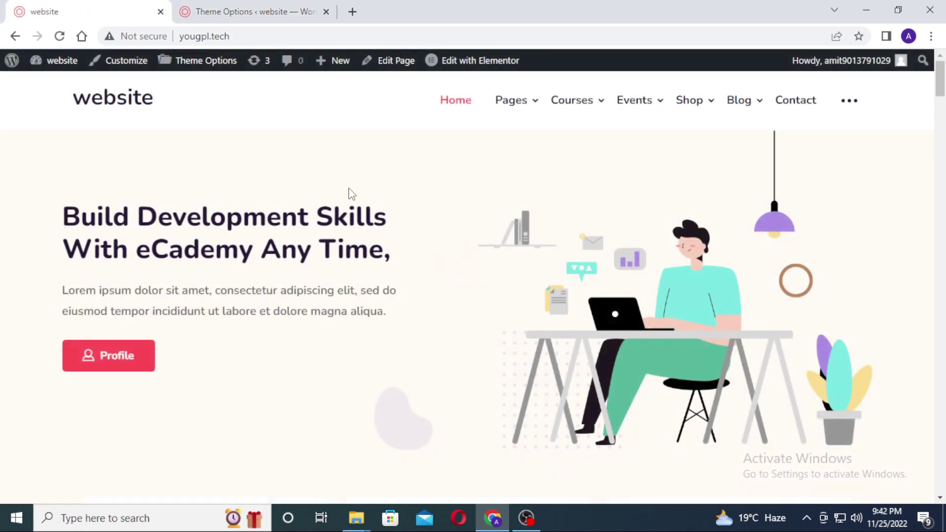
pyautogui.click(227, 7)
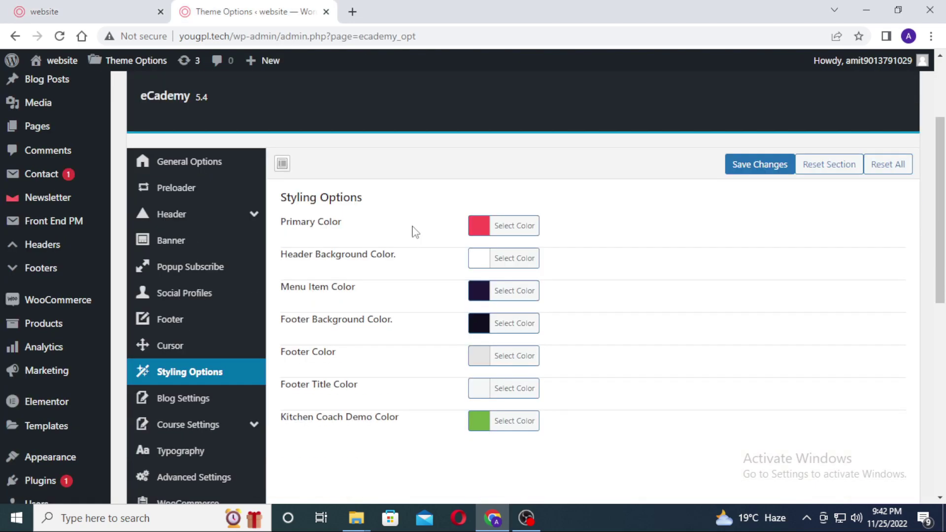
# Set the Primary Color in Styling Options to green #61ad32 and save the changes.
pyautogui.click(480, 226)
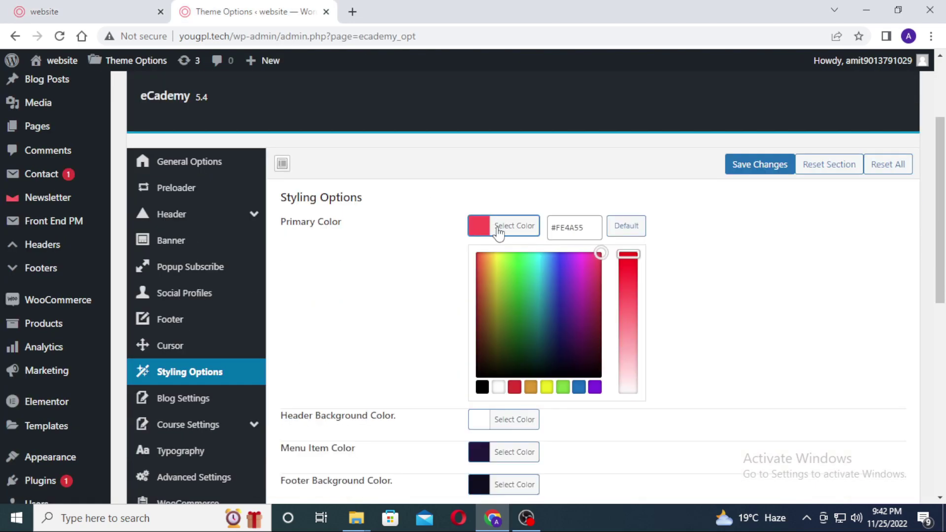
pyautogui.click(520, 295)
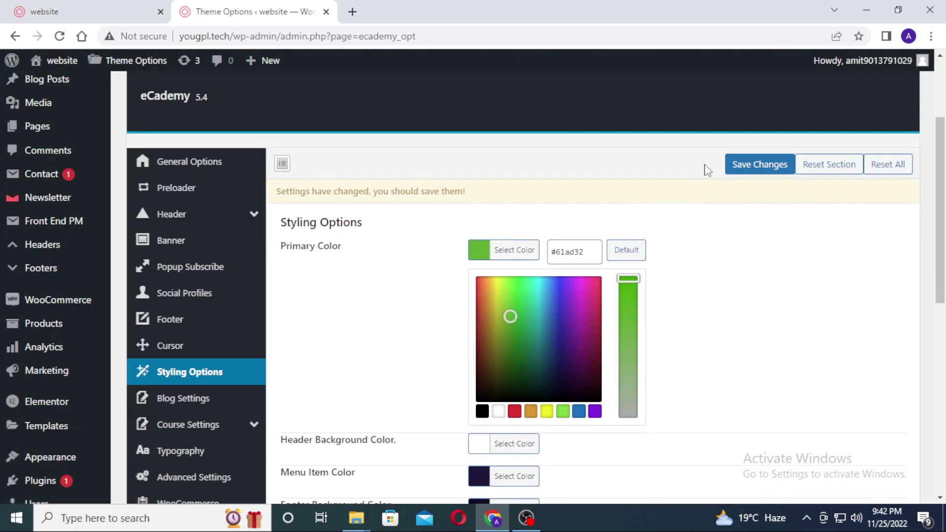
pyautogui.click(741, 163)
# Check the new primary color on the site's live Home and Contact pages, then return to the Theme Options.
pyautogui.click(74, 9)
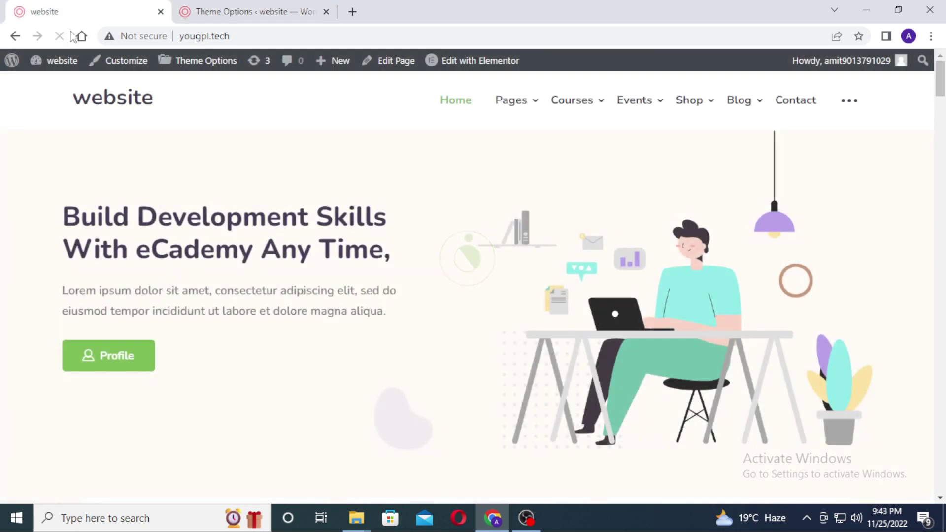
pyautogui.moveTo(581, 112)
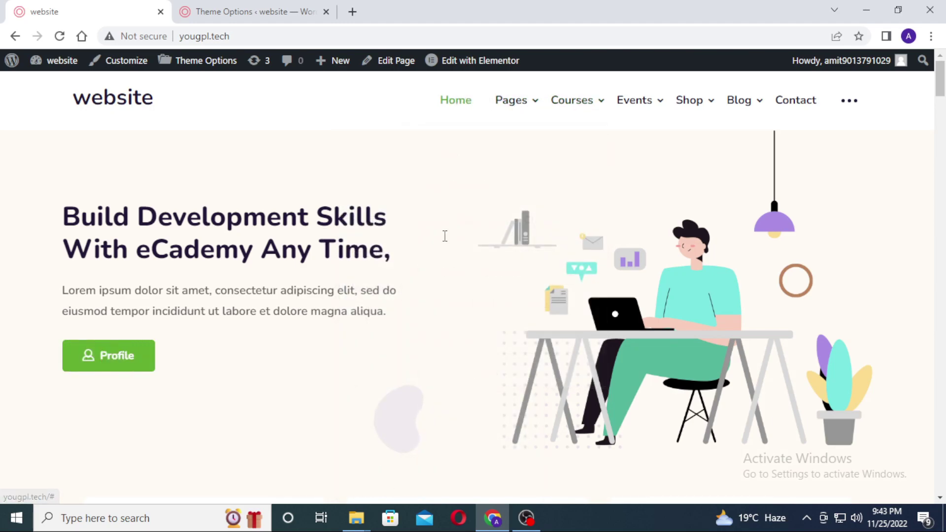
pyautogui.click(813, 104)
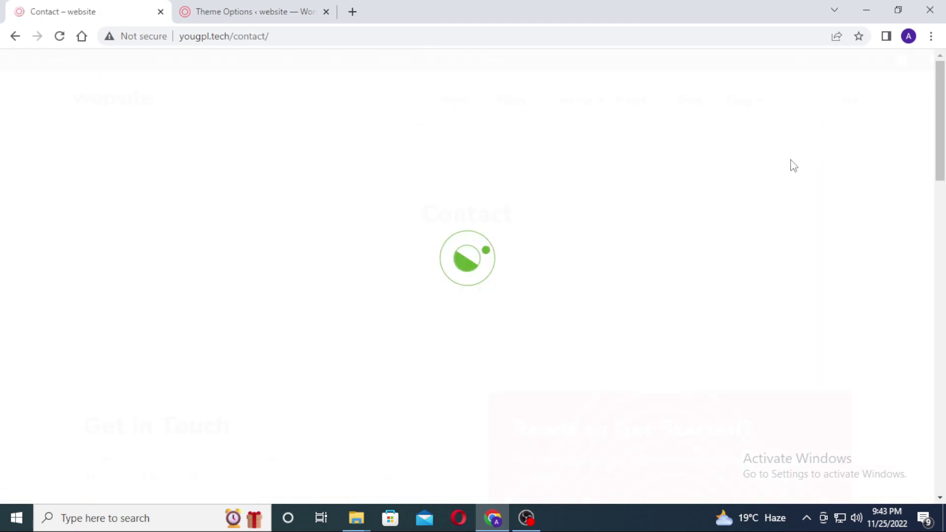
pyautogui.scroll(-5, 521, 298)
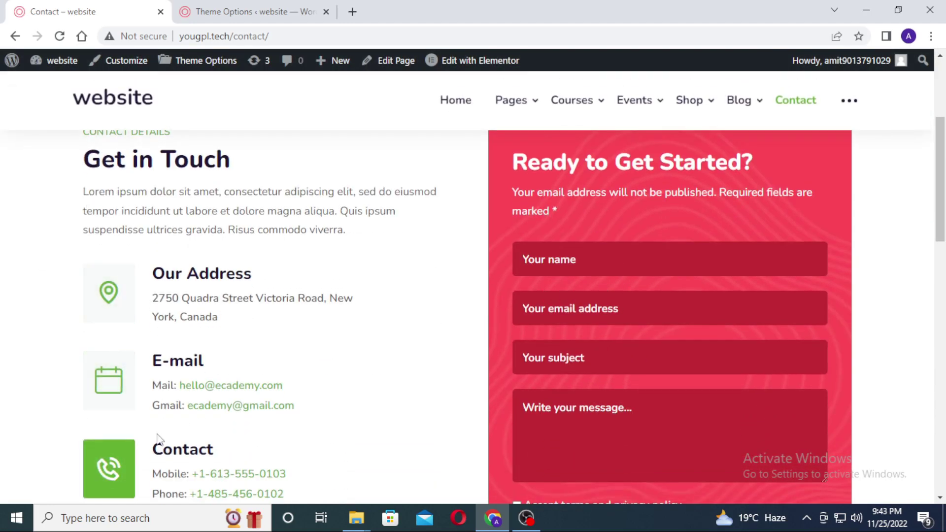
pyautogui.scroll(1, 237, 232)
pyautogui.scroll(5, 237, 232)
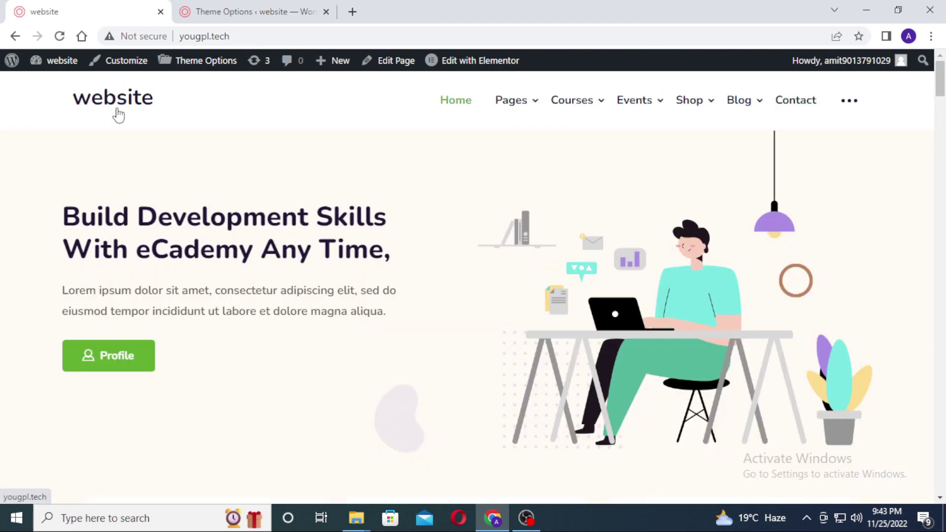
pyautogui.click(253, 11)
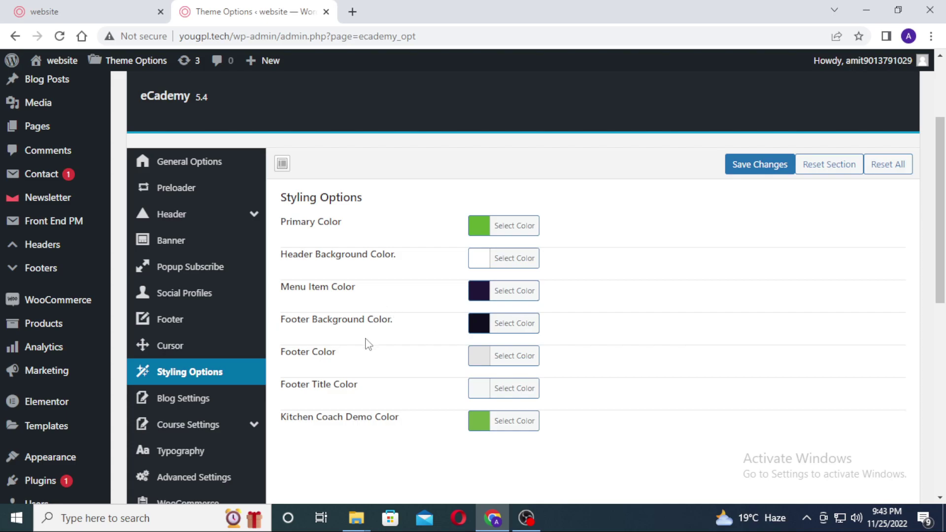
# Review the theme's Course Settings, including the course card meta option and the button and label texts.
pyautogui.scroll(2, 371, 341)
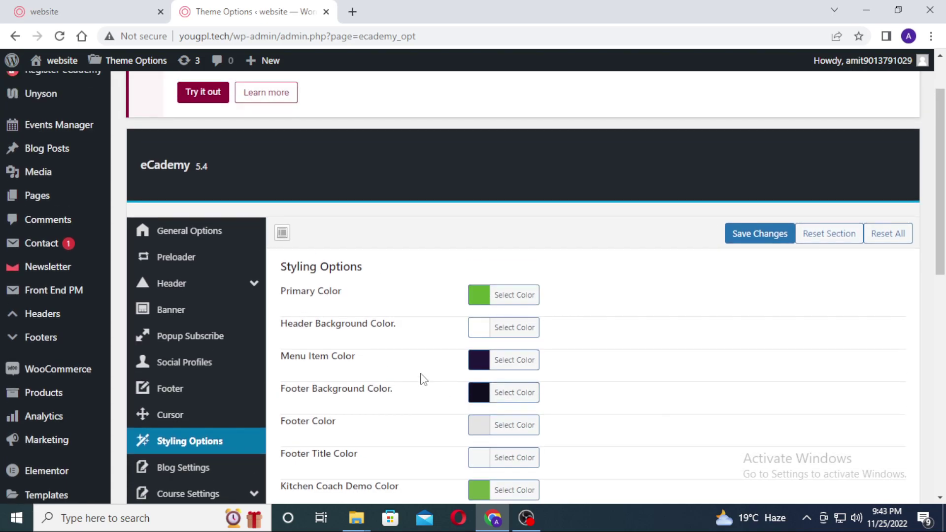
pyautogui.scroll(-5, 422, 379)
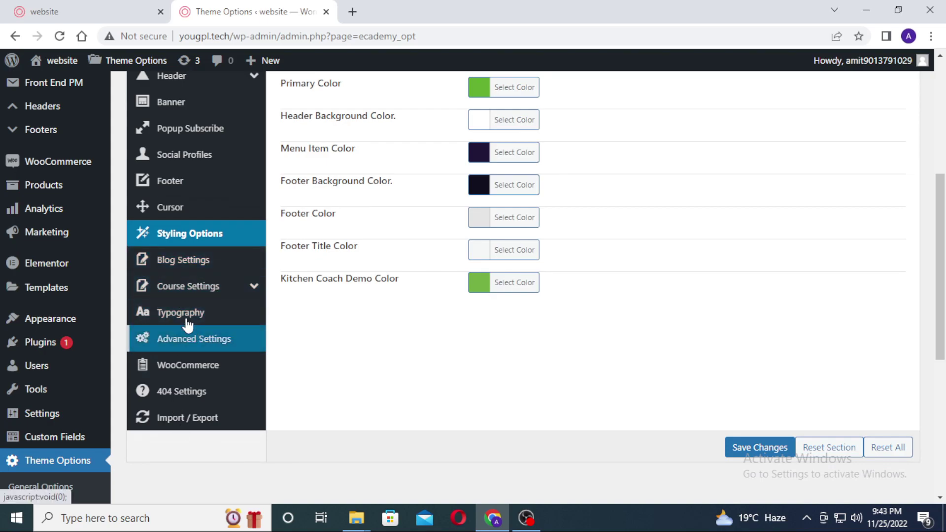
pyautogui.click(243, 293)
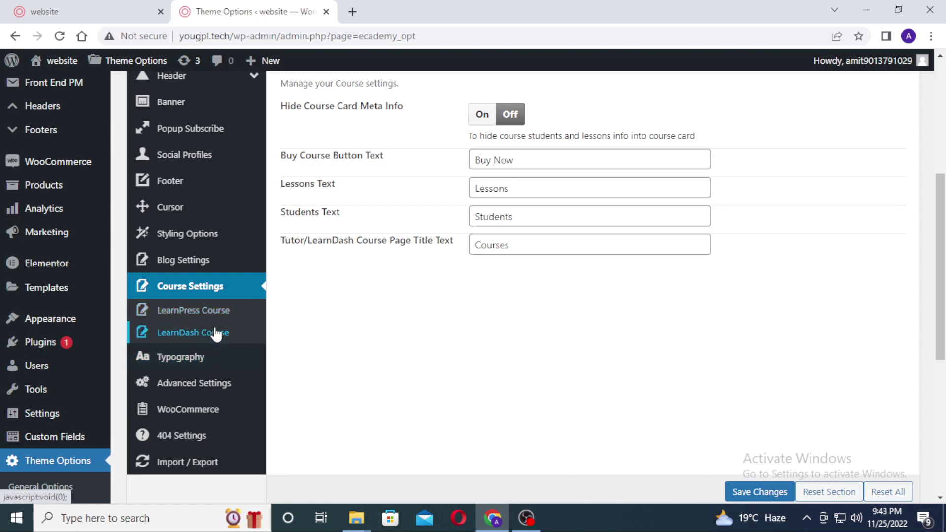
pyautogui.scroll(3, 422, 158)
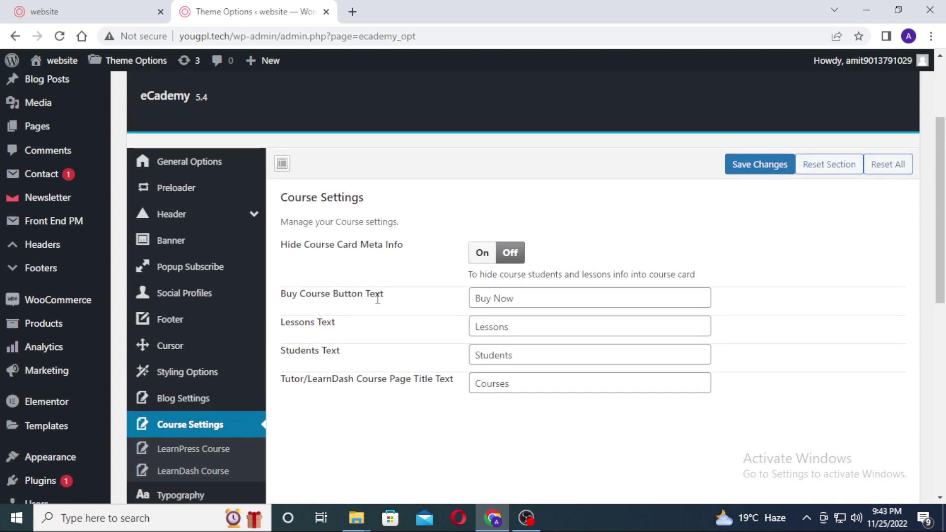
pyautogui.scroll(-4, 372, 287)
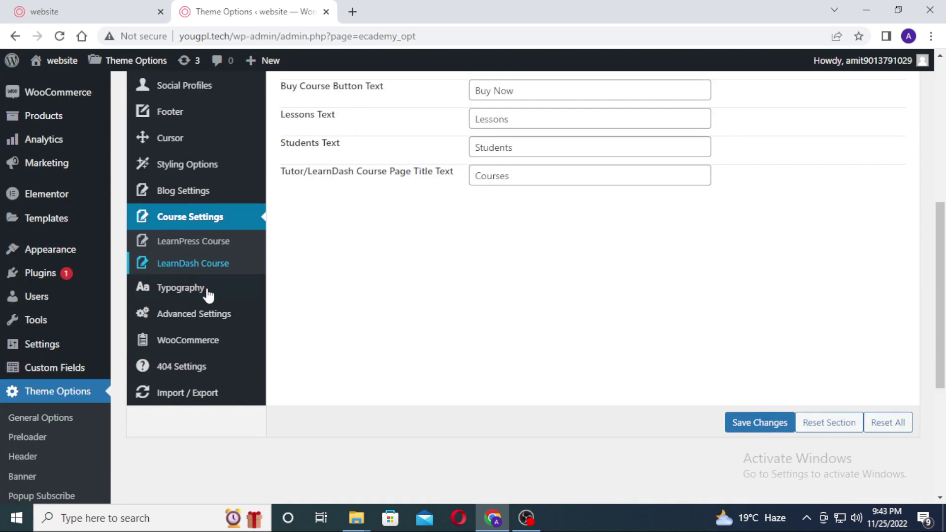
# Open the Typography section, and review the custom CSS and JS code fields in the theme's Advanced Settings.
pyautogui.click(207, 291)
pyautogui.click(192, 281)
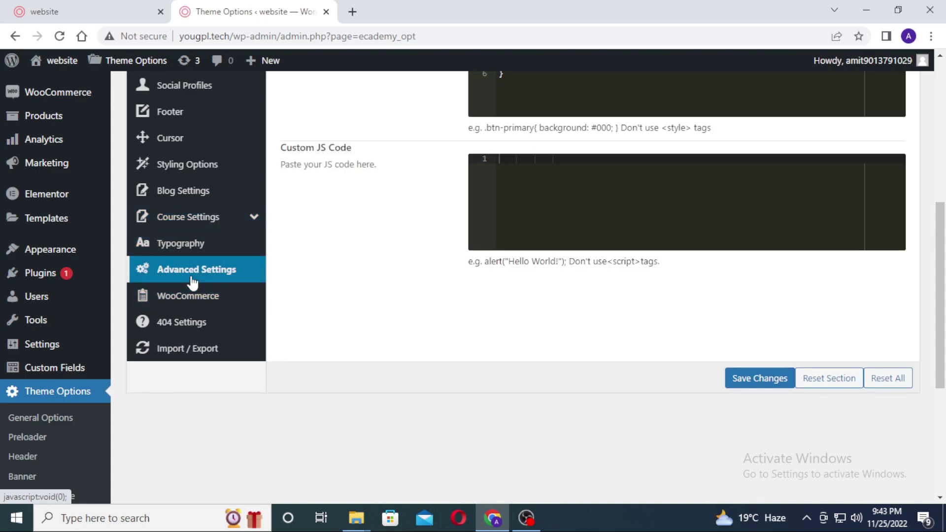
pyautogui.scroll(7, 422, 281)
pyautogui.scroll(-3, 329, 372)
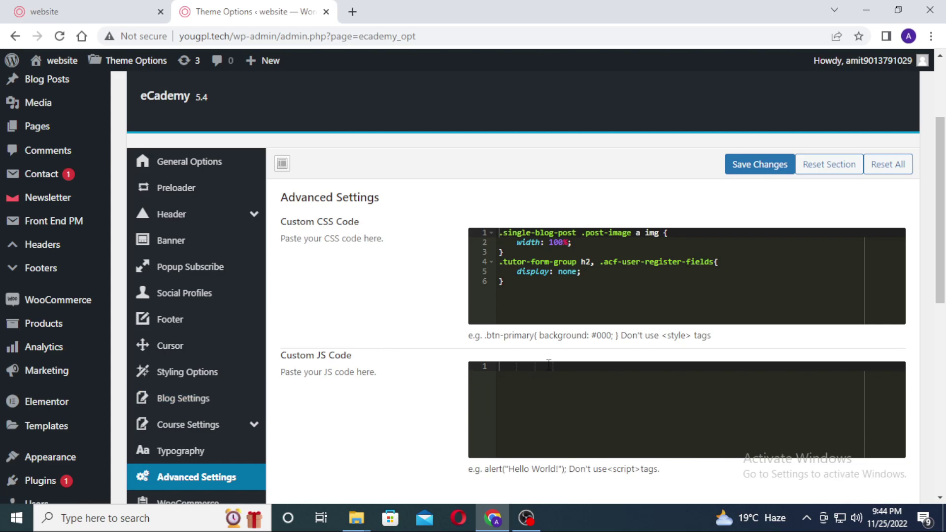
pyautogui.scroll(-4, 255, 368)
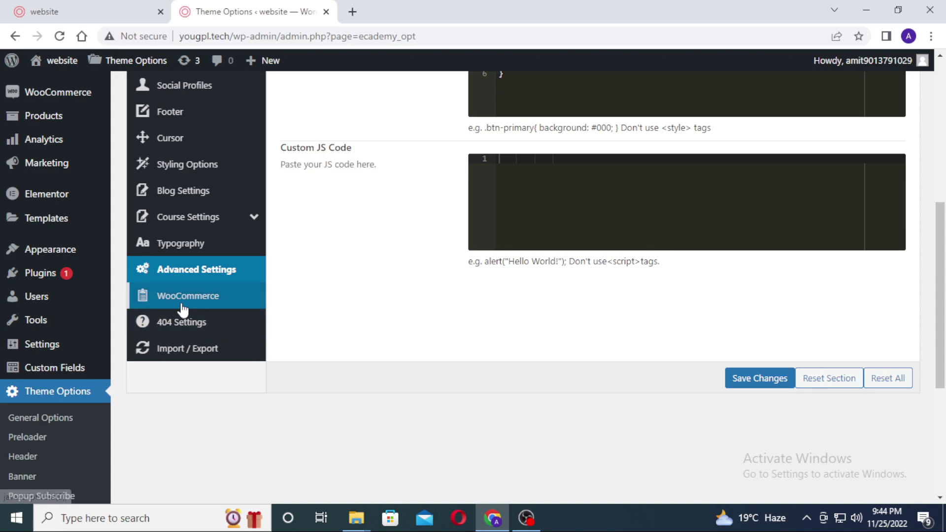
# Review the theme's WooCommerce settings, from the shop page title and product options to the social share switches.
pyautogui.click(176, 307)
pyautogui.scroll(4, 377, 170)
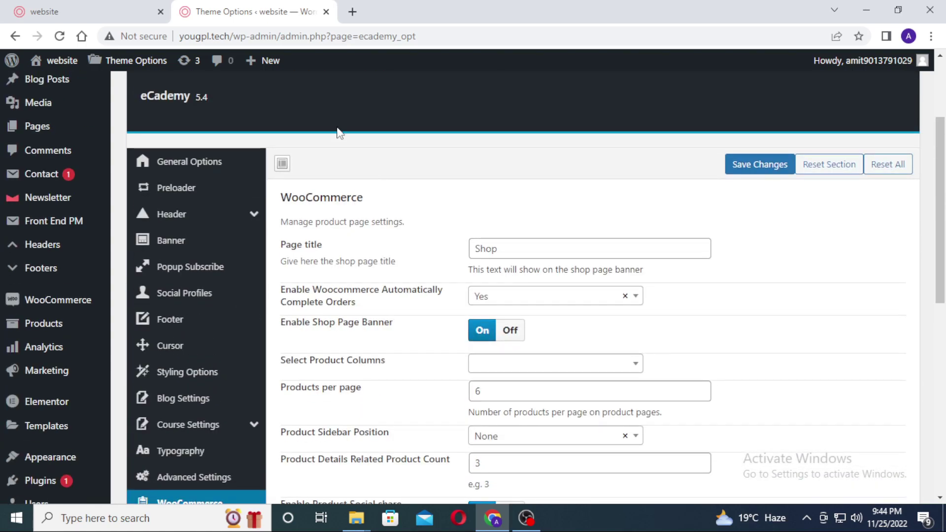
pyautogui.scroll(-1, 509, 434)
pyautogui.doubleClick(547, 182)
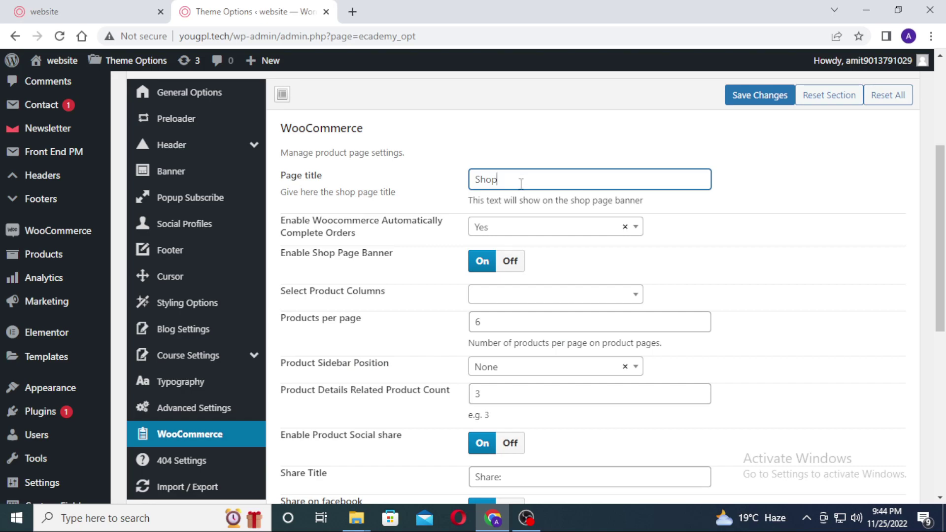
pyautogui.scroll(-4, 445, 296)
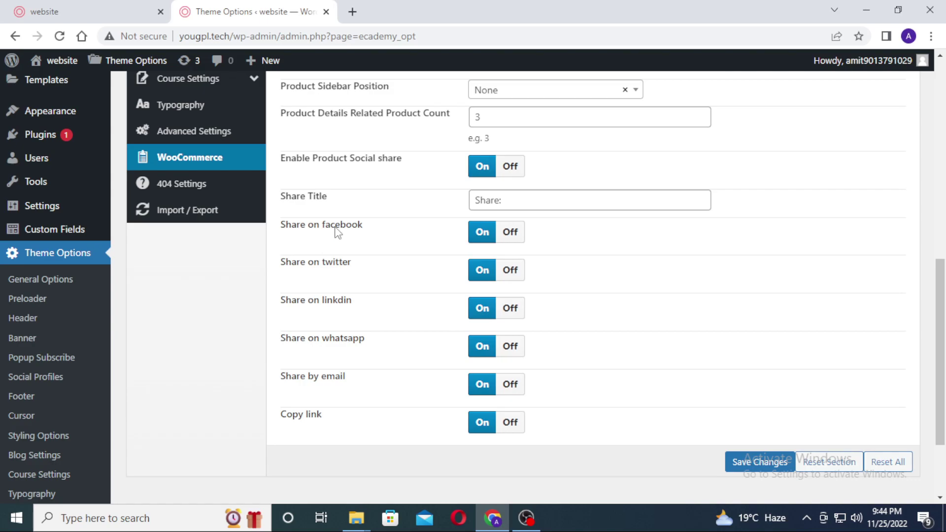
pyautogui.scroll(-1, 415, 340)
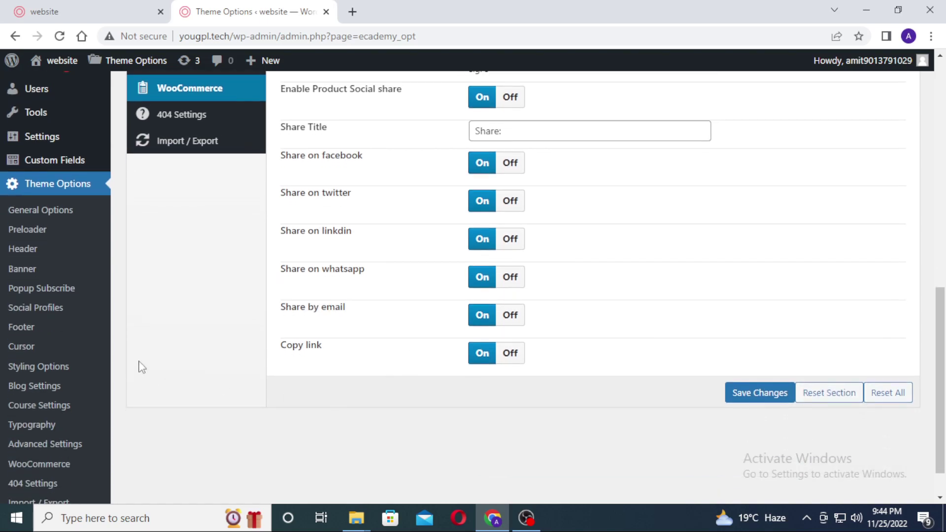
# Open the Tutor LMS course list and bring up the form for adding a new course.
pyautogui.scroll(10, 199, 265)
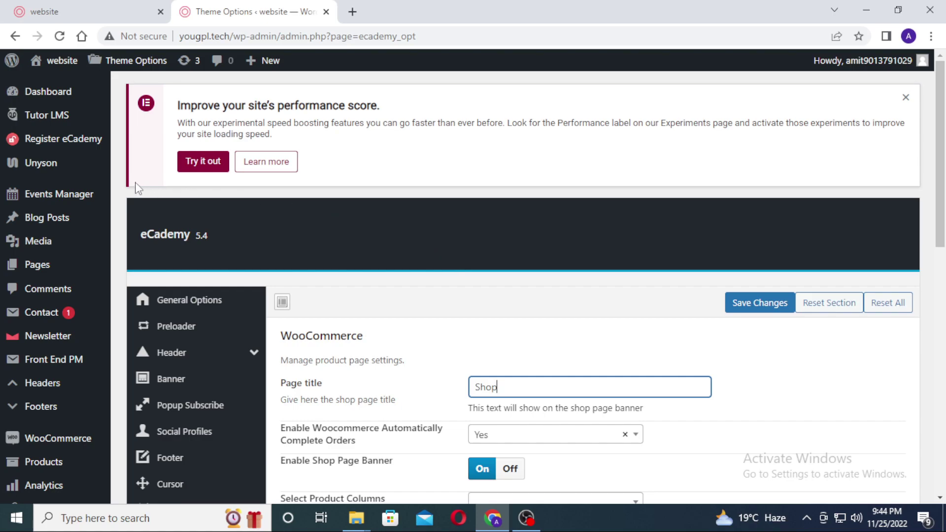
pyautogui.moveTo(61, 126)
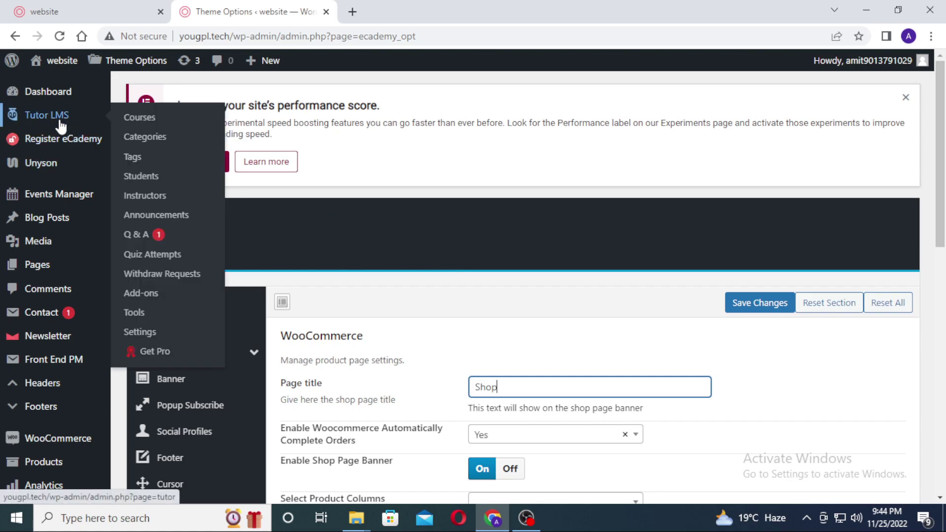
pyautogui.click(62, 126)
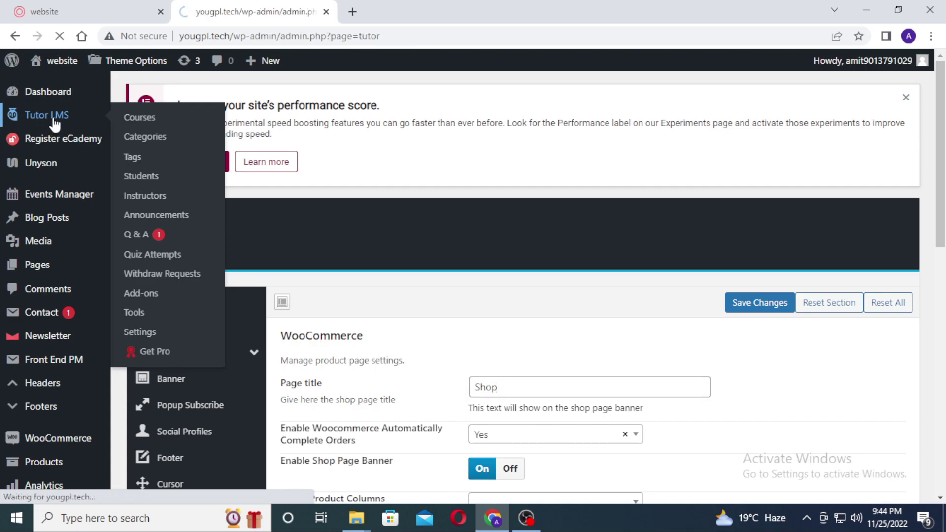
pyautogui.scroll(-2, 443, 345)
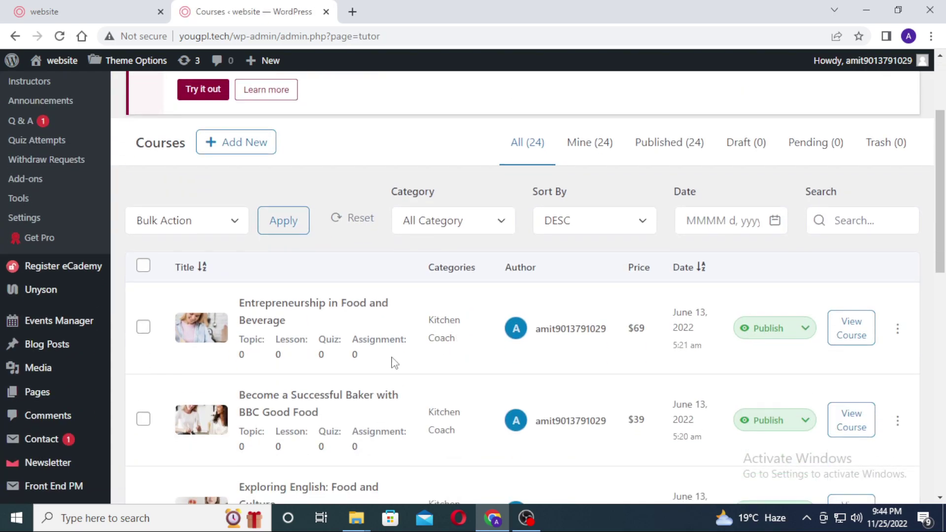
pyautogui.scroll(1, 310, 229)
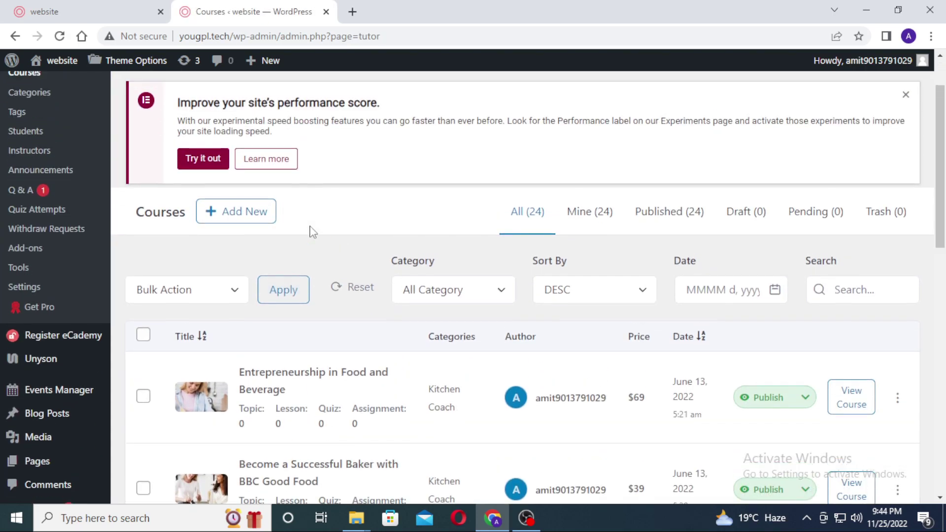
pyautogui.click(236, 214)
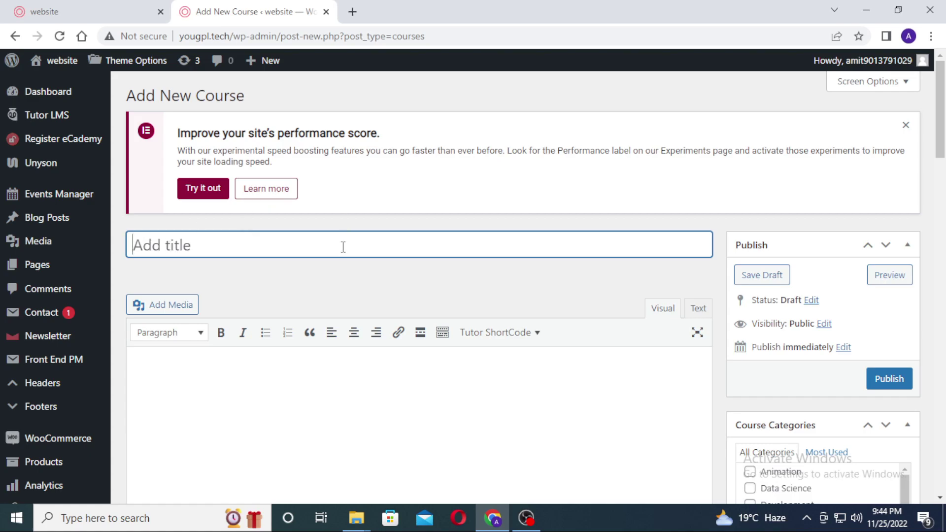
pyautogui.scroll(-1, 240, 408)
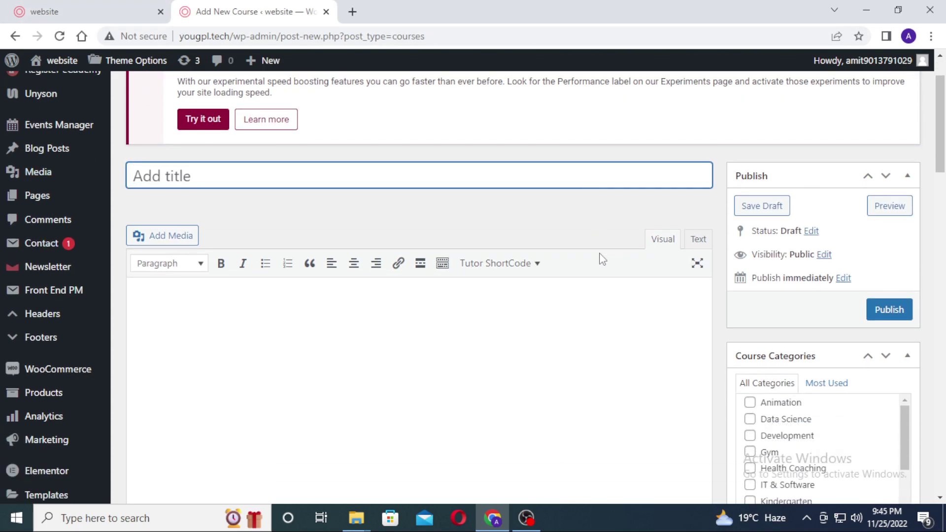
# Visit the live site and look through the homepage sections.
pyautogui.moveTo(55, 62)
pyautogui.click(63, 87)
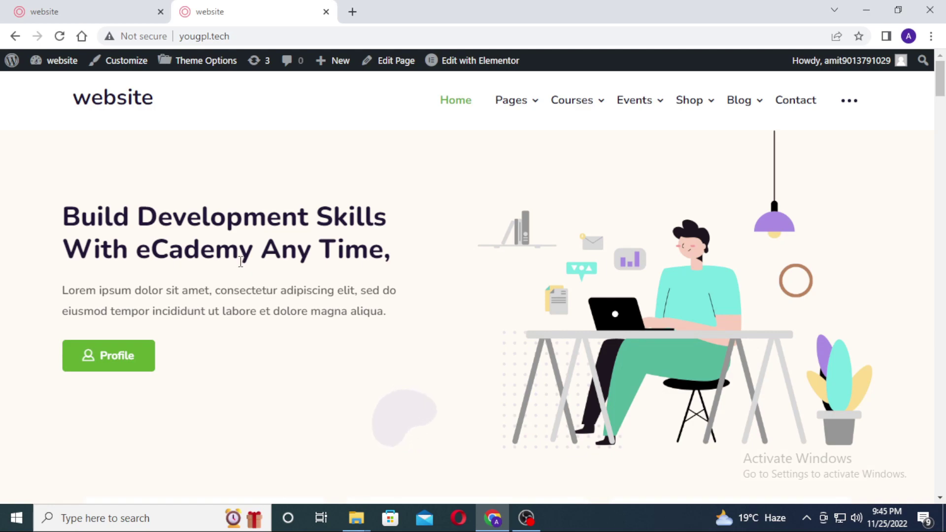
pyautogui.scroll(-10, 335, 176)
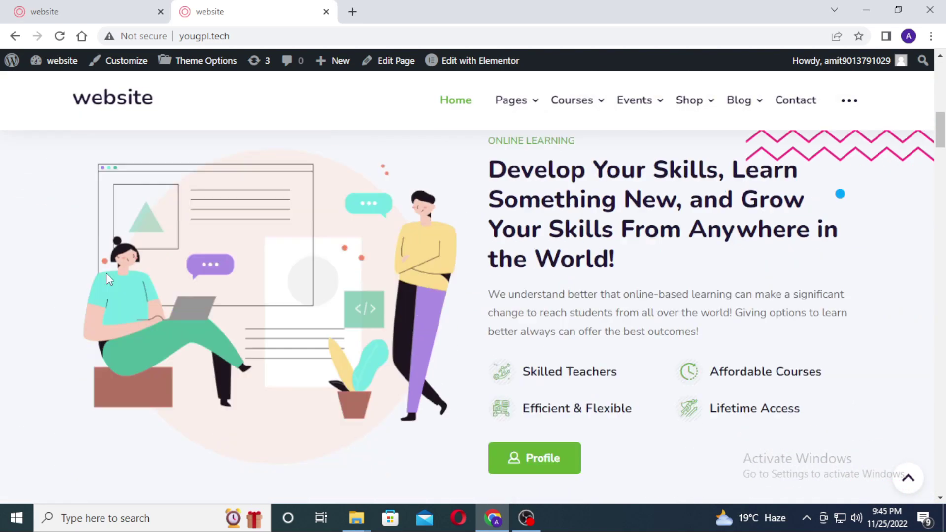
# Open the live About Us 1 page and review its content.
pyautogui.moveTo(513, 107)
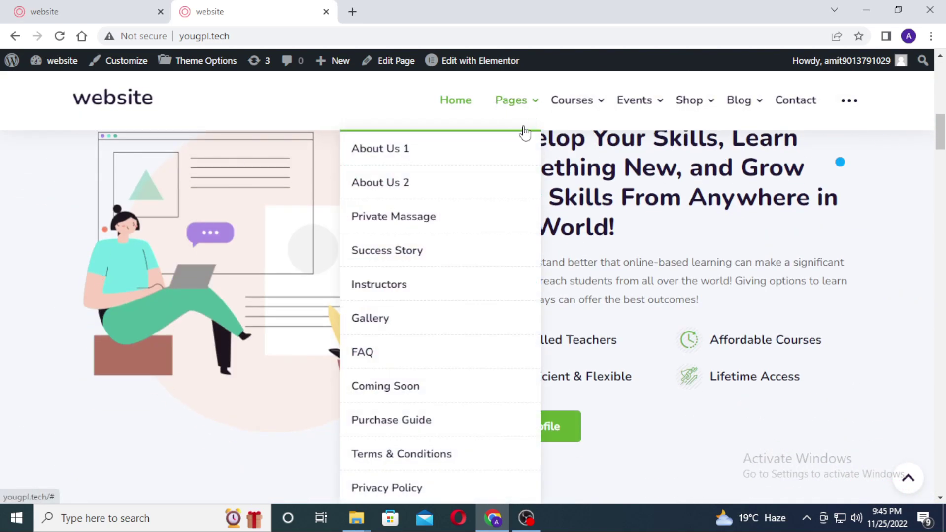
pyautogui.click(397, 156)
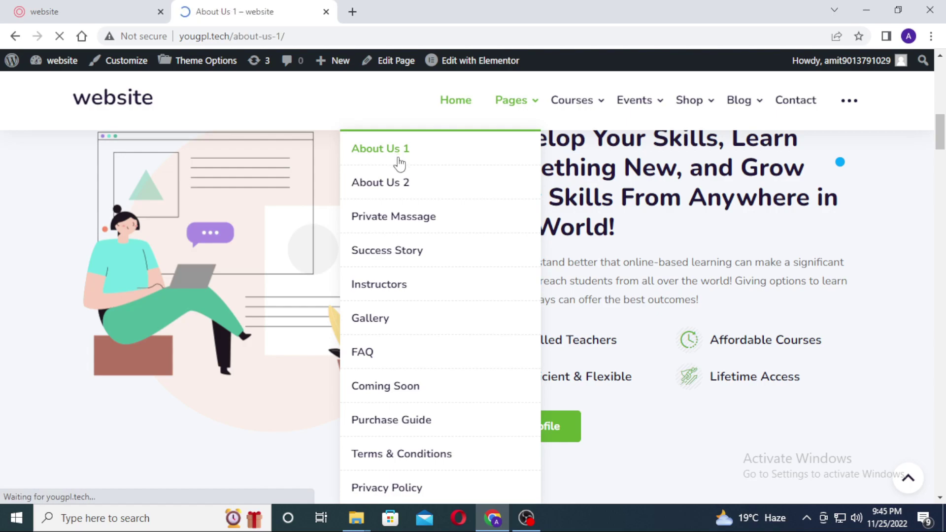
pyautogui.scroll(-4, 684, 282)
pyautogui.scroll(-4, 684, 282)
pyautogui.scroll(-3, 602, 289)
pyautogui.scroll(3, 440, 310)
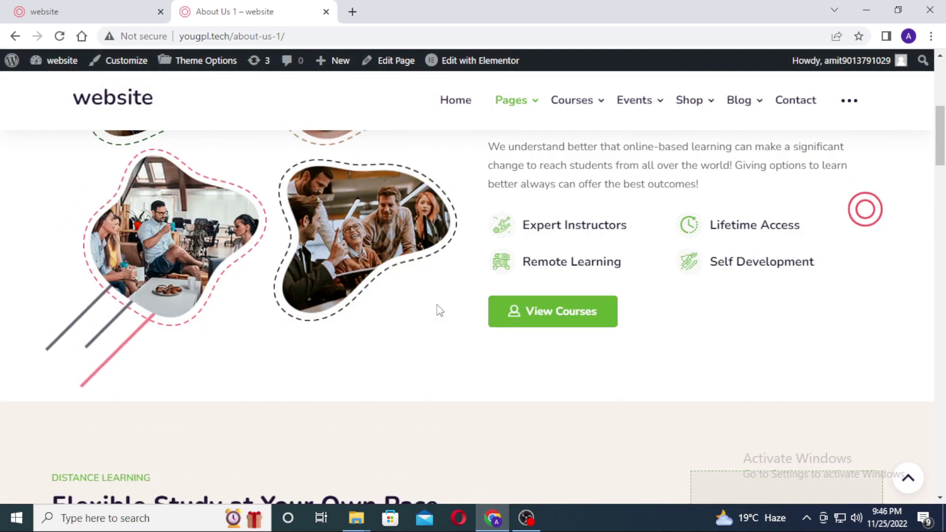
pyautogui.scroll(1, 440, 310)
pyautogui.scroll(2, 437, 311)
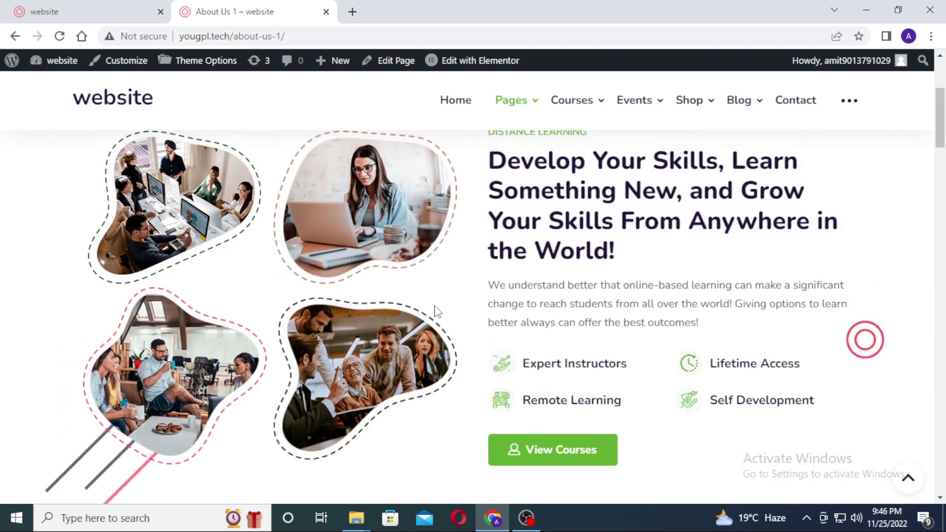
pyautogui.scroll(1, 547, 188)
# Open the live Courses page and look through the course cards with their prices and ratings.
pyautogui.moveTo(580, 110)
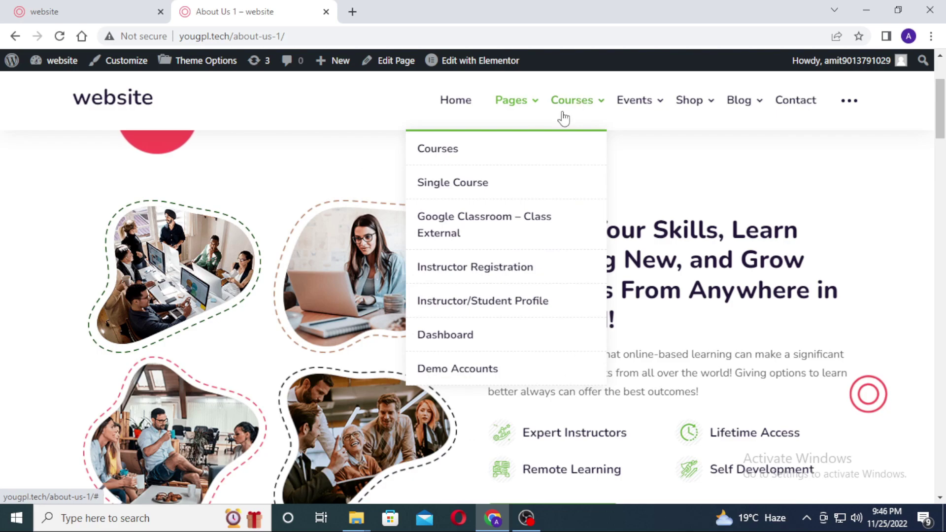
pyautogui.click(472, 154)
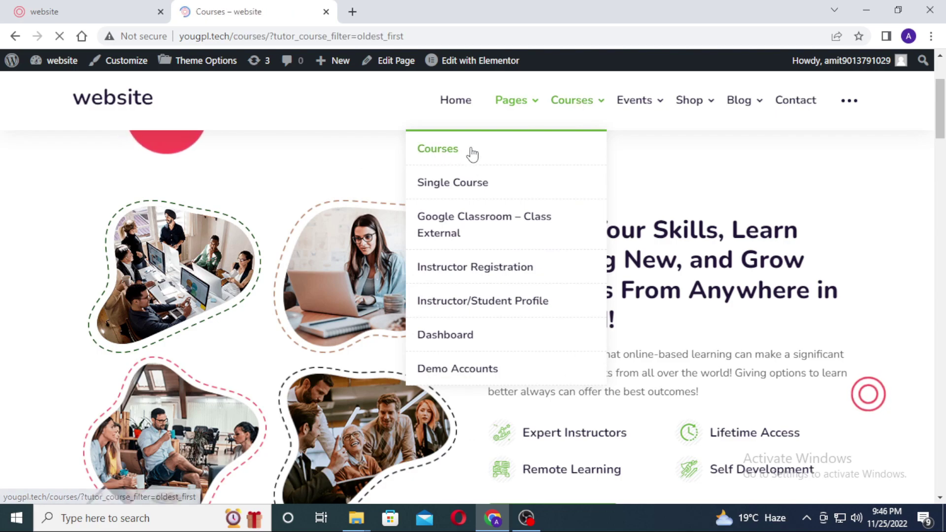
pyautogui.scroll(-5, 587, 251)
pyautogui.scroll(-4, 331, 276)
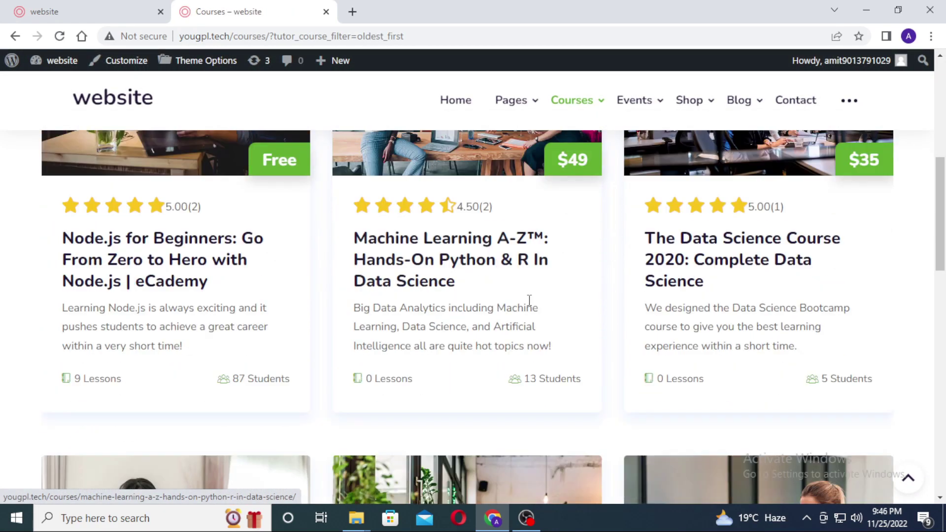
pyautogui.scroll(-3, 526, 253)
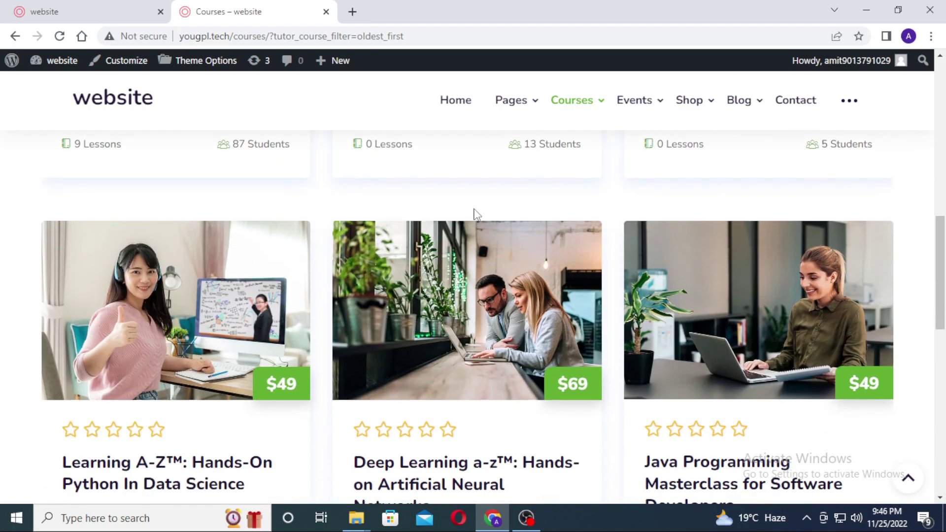
pyautogui.scroll(-7, 469, 210)
pyautogui.scroll(15, 499, 186)
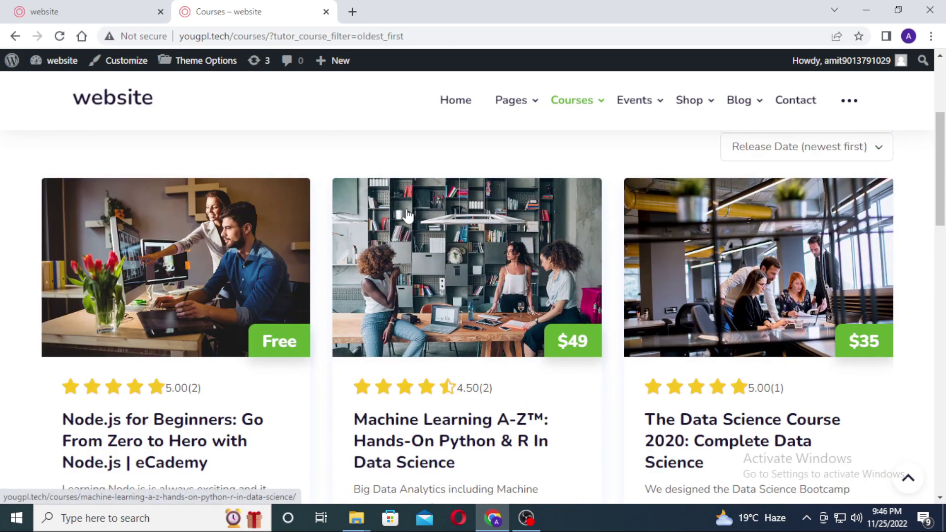
pyautogui.scroll(5, 342, 146)
# Open the single course page for Node.js for Beginners and examine its description, progress box and course content.
pyautogui.moveTo(576, 106)
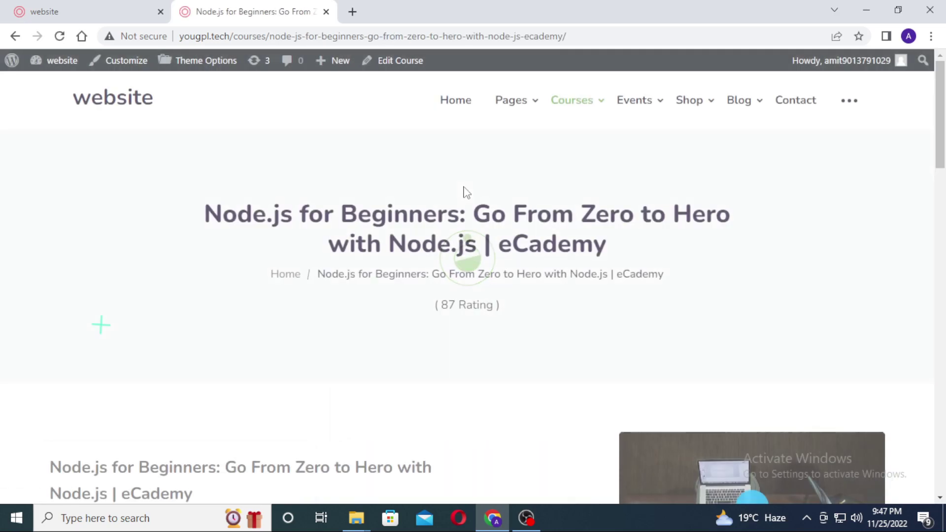
pyautogui.scroll(-5, 486, 228)
pyautogui.scroll(4, 407, 296)
pyautogui.scroll(-4, 440, 305)
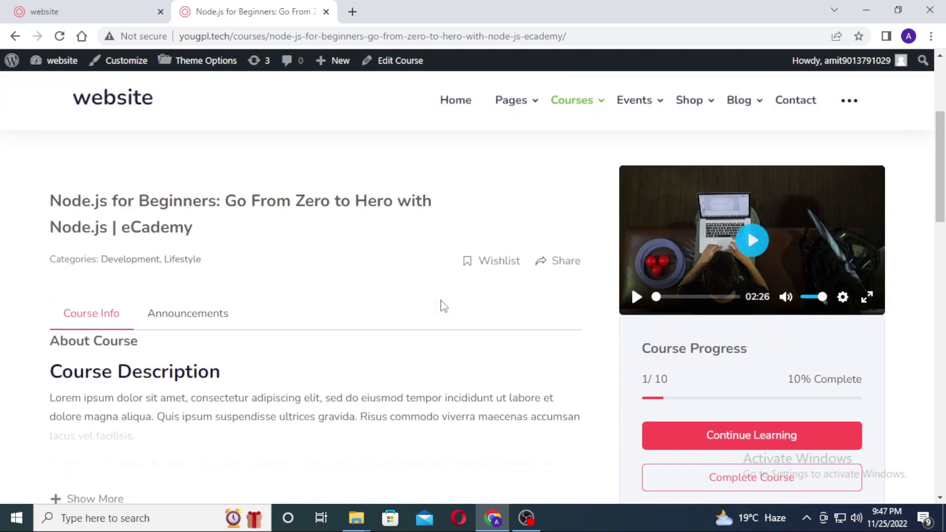
pyautogui.scroll(-3, 441, 305)
pyautogui.scroll(5, 496, 241)
pyautogui.scroll(-6, 540, 253)
pyautogui.scroll(-9, 539, 256)
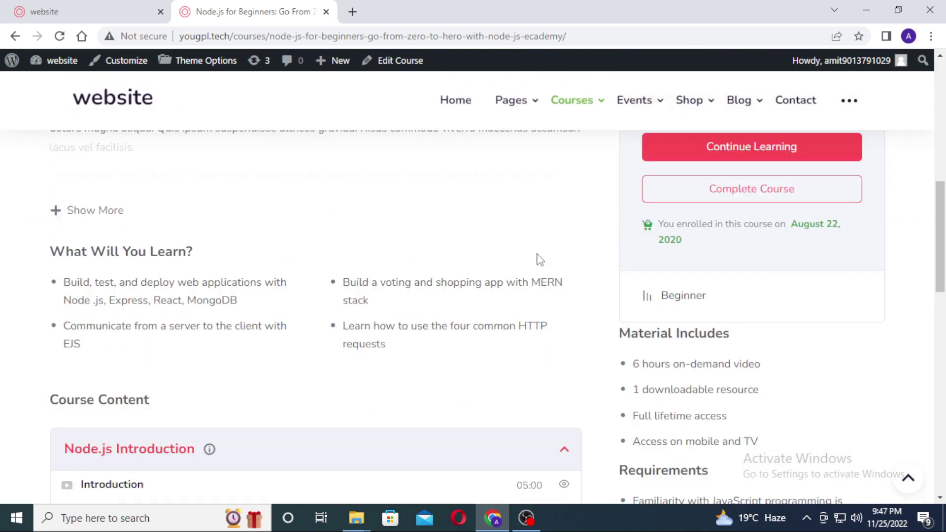
pyautogui.scroll(15, 538, 264)
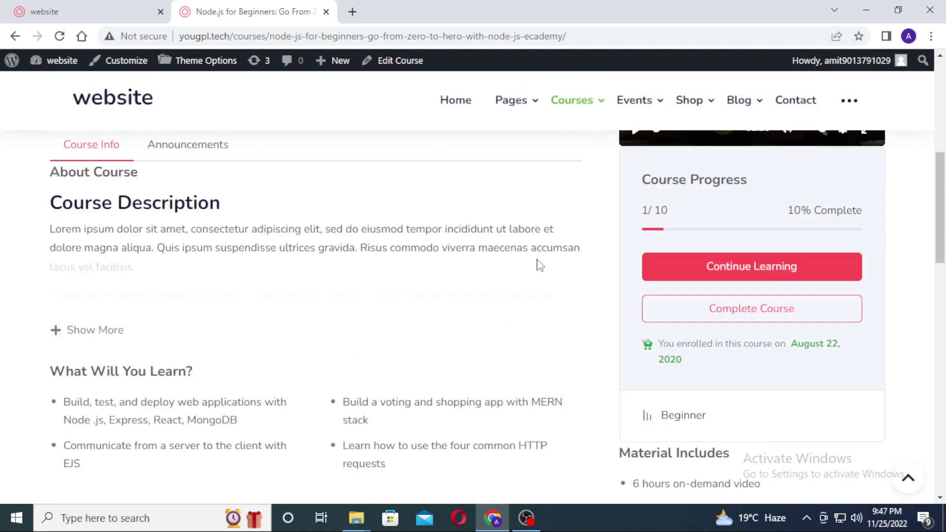
# Review the live Contact page's details, message form, map and footer, then return to the Theme Options.
pyautogui.moveTo(670, 95)
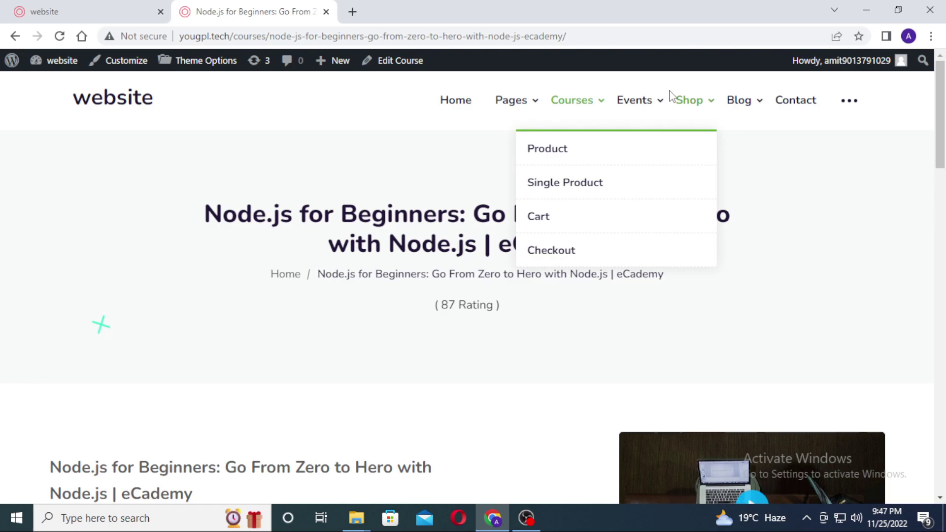
pyautogui.click(800, 103)
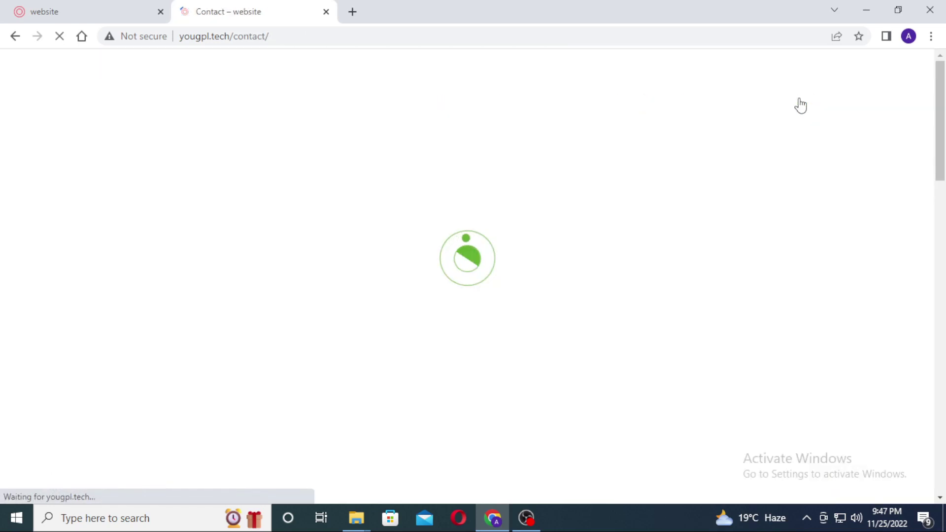
pyautogui.scroll(-9, 616, 276)
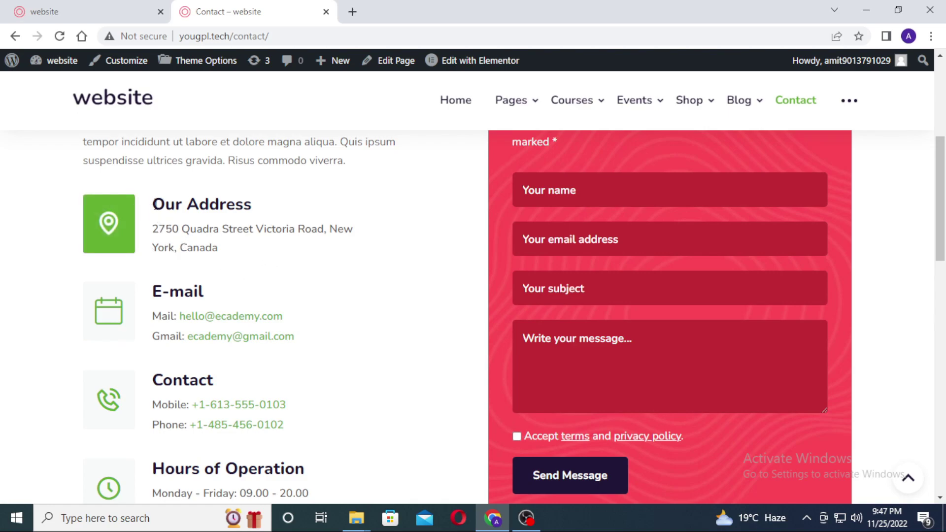
pyautogui.scroll(1, 192, 242)
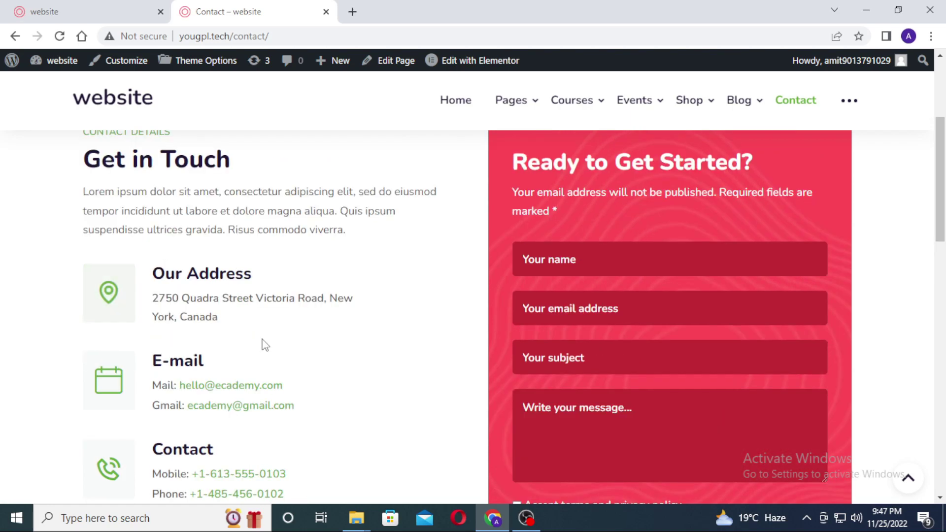
pyautogui.scroll(-2, 243, 350)
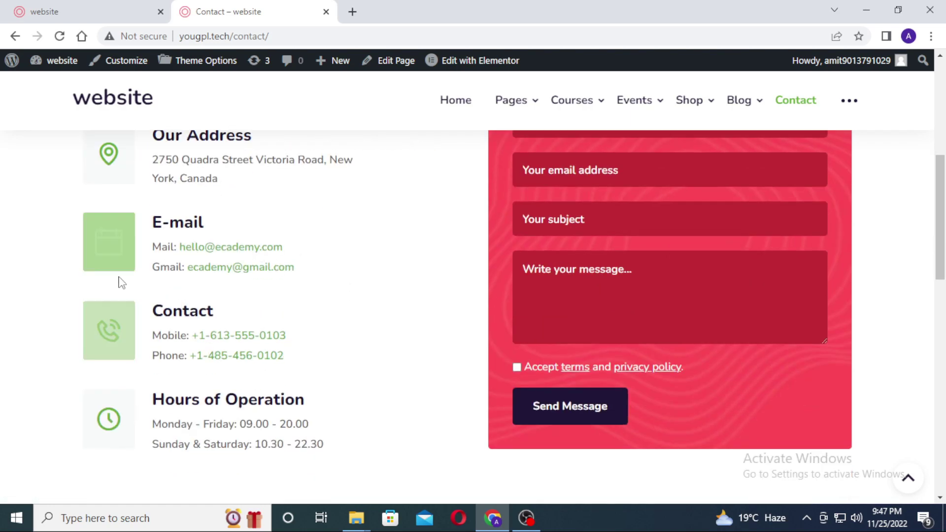
pyautogui.scroll(-8, 278, 361)
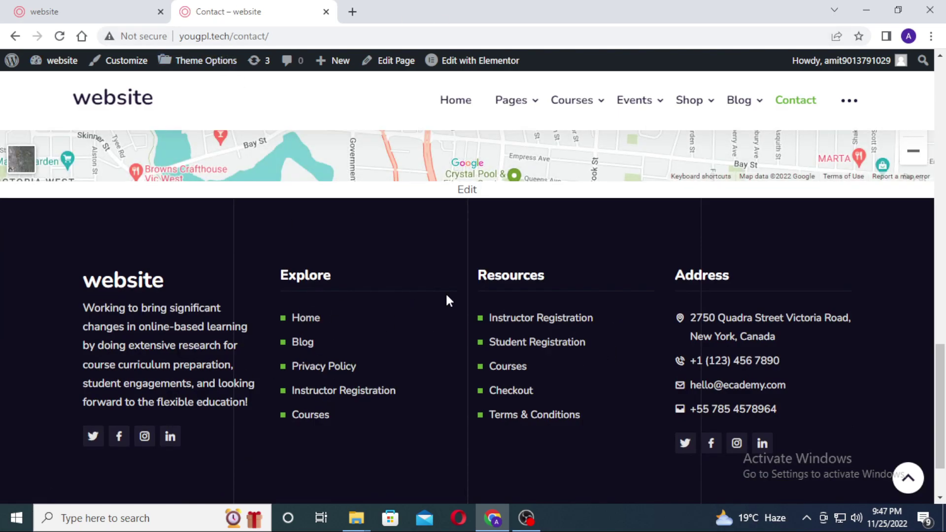
pyautogui.click(192, 61)
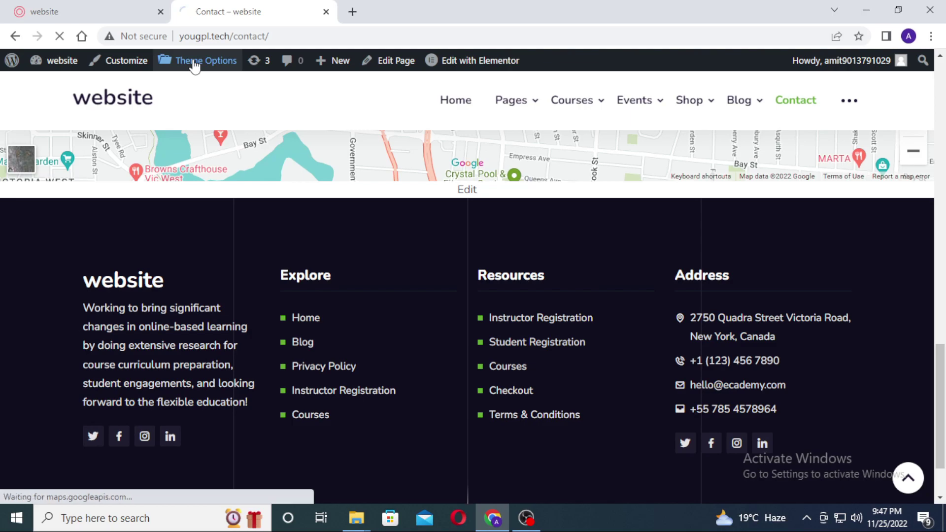
pyautogui.scroll(-4, 261, 202)
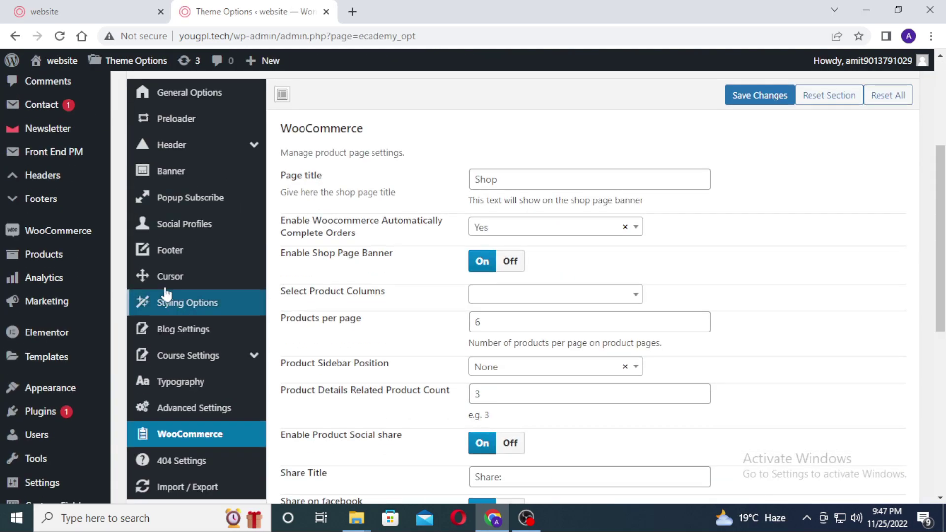